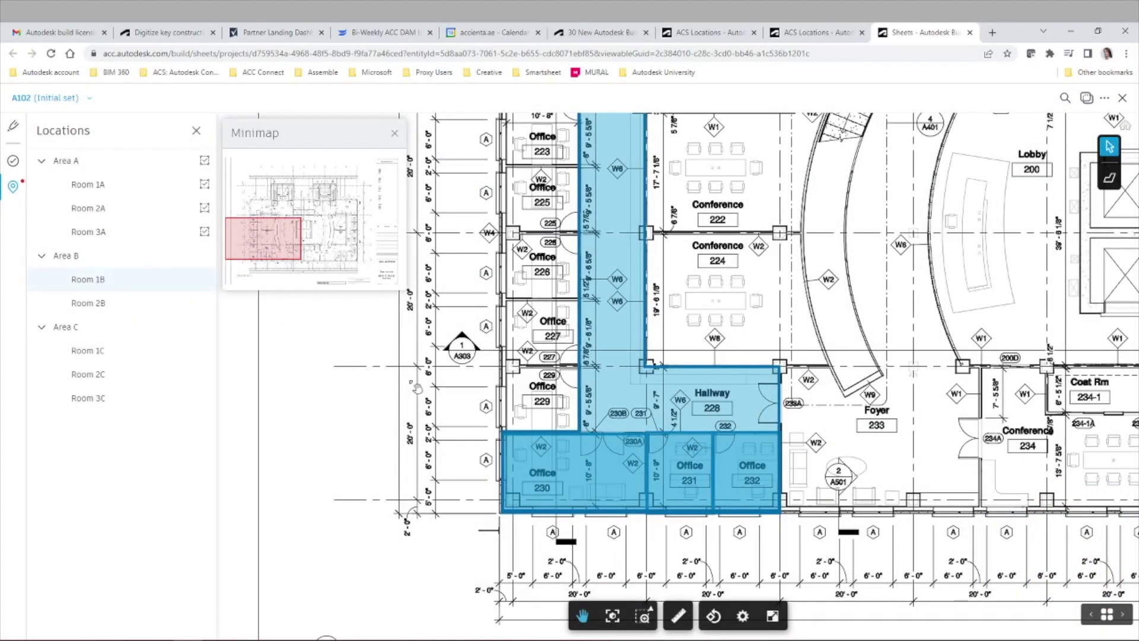
Outline Office 229's four corners on sheet A102 as Room 1B's area.
scroll(417, 389, "up", 2)
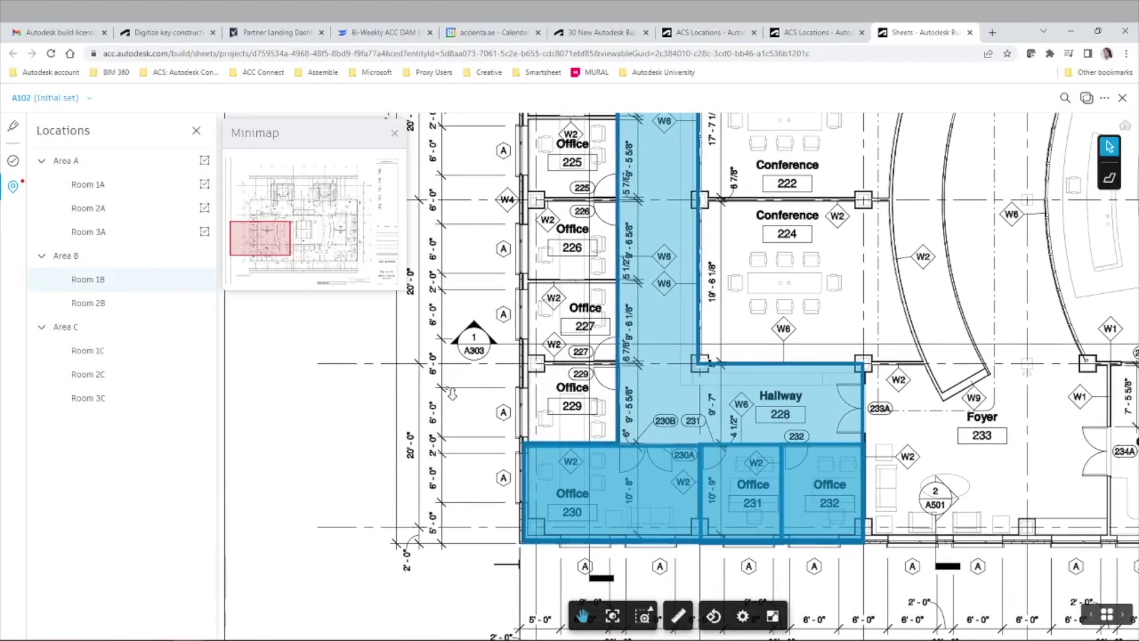
left_click(1109, 177)
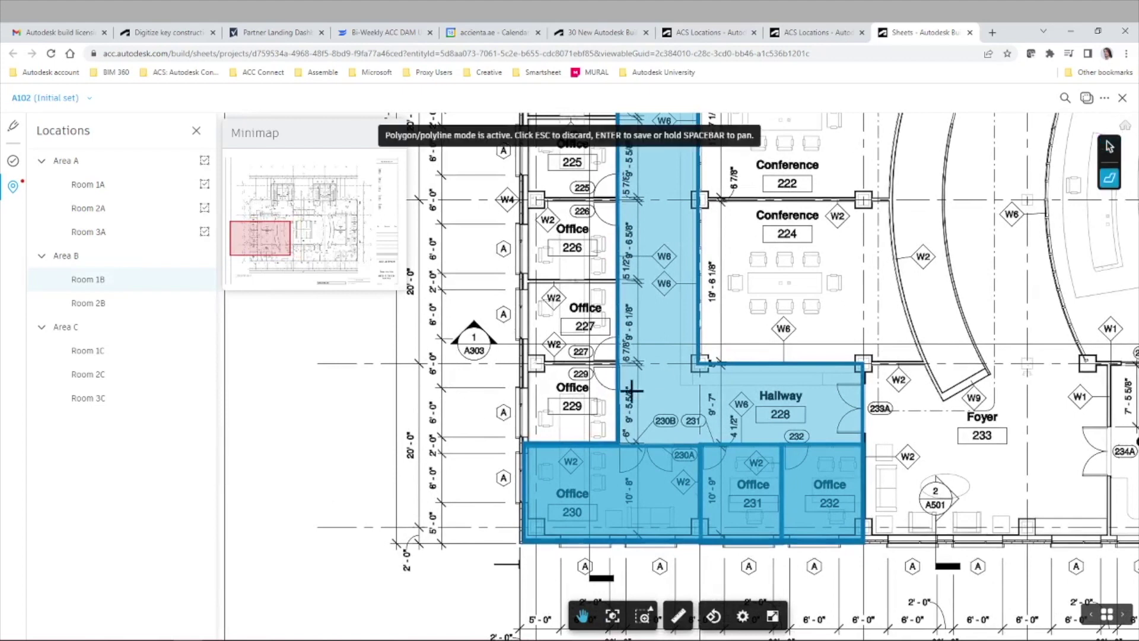
left_click(521, 442)
left_click(616, 443)
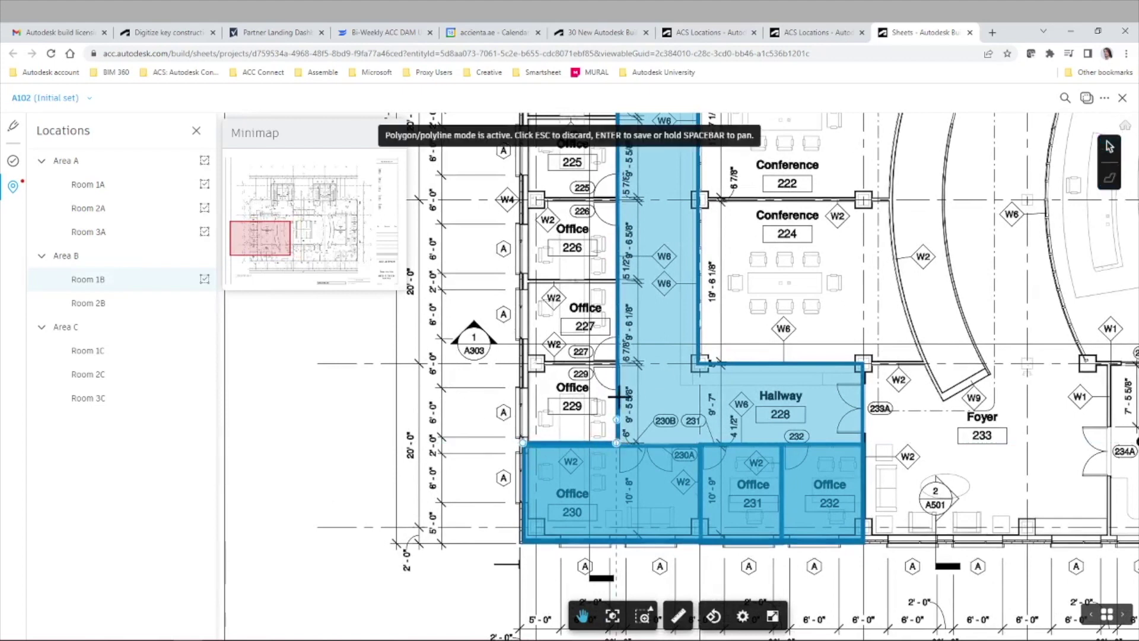
left_click(617, 363)
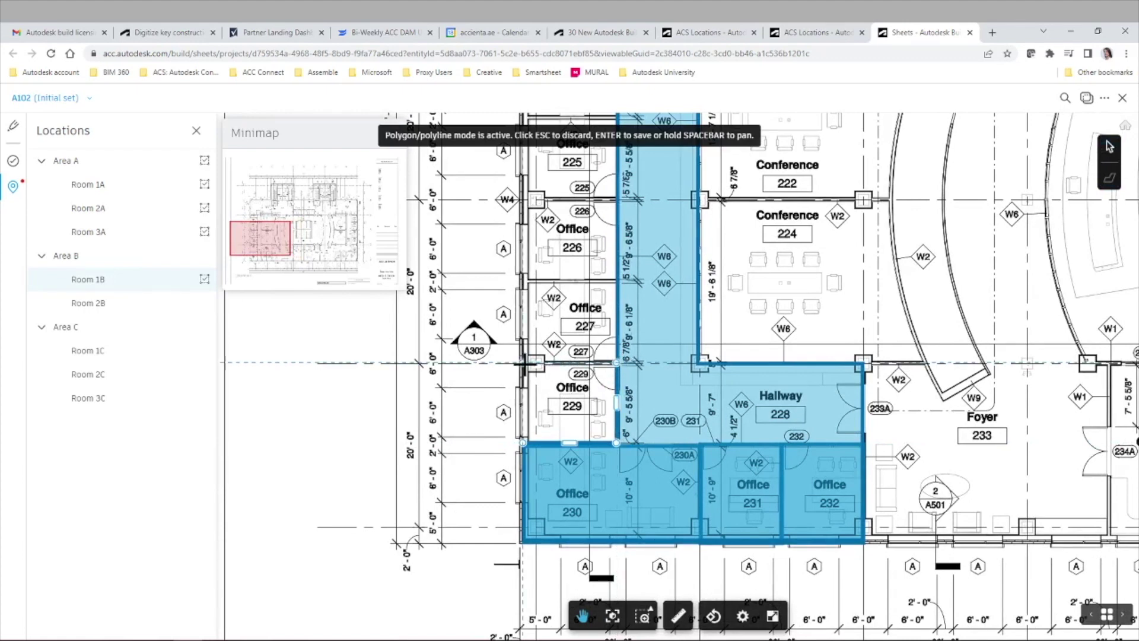
left_click(522, 364)
left_click(523, 443)
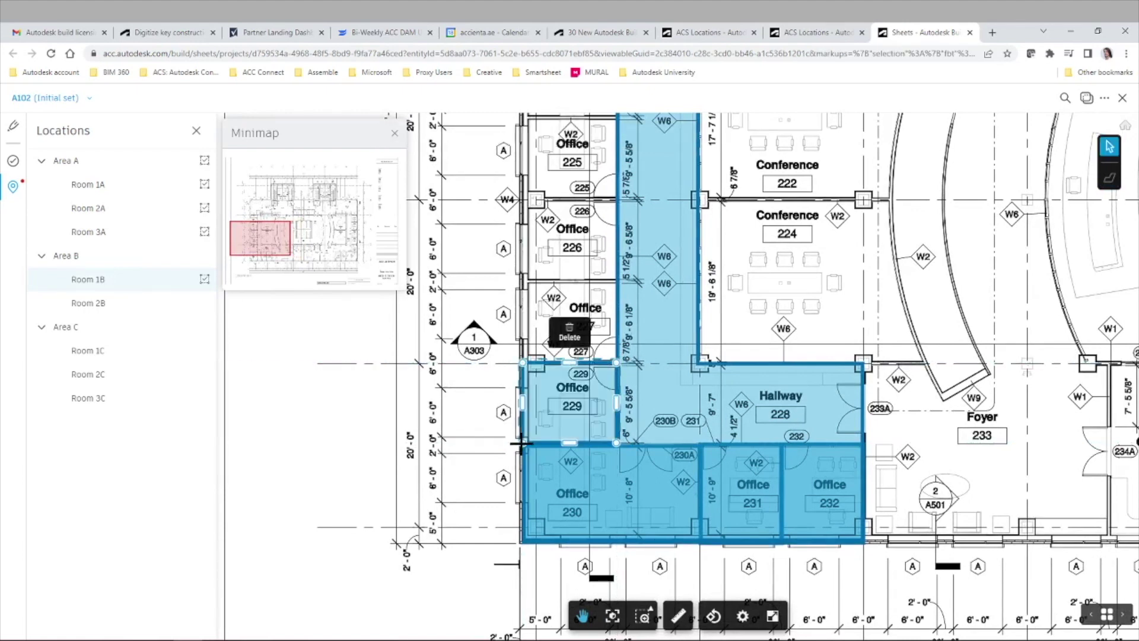
Select Room 2B and outline Office 227 as its polygon area.
left_click(135, 314)
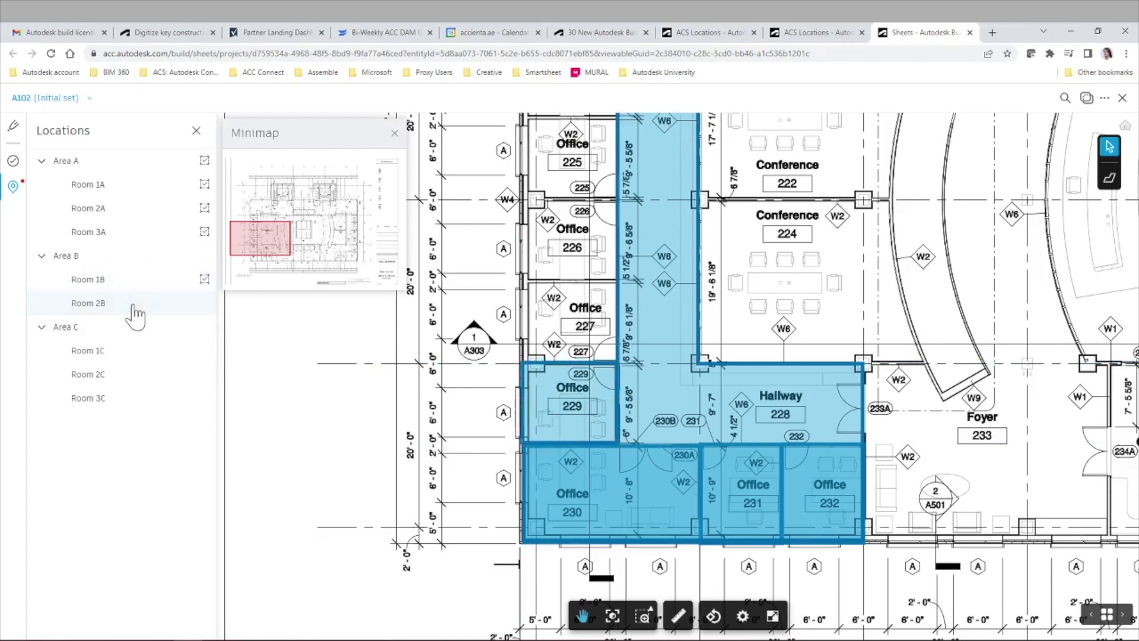
left_click(1109, 178)
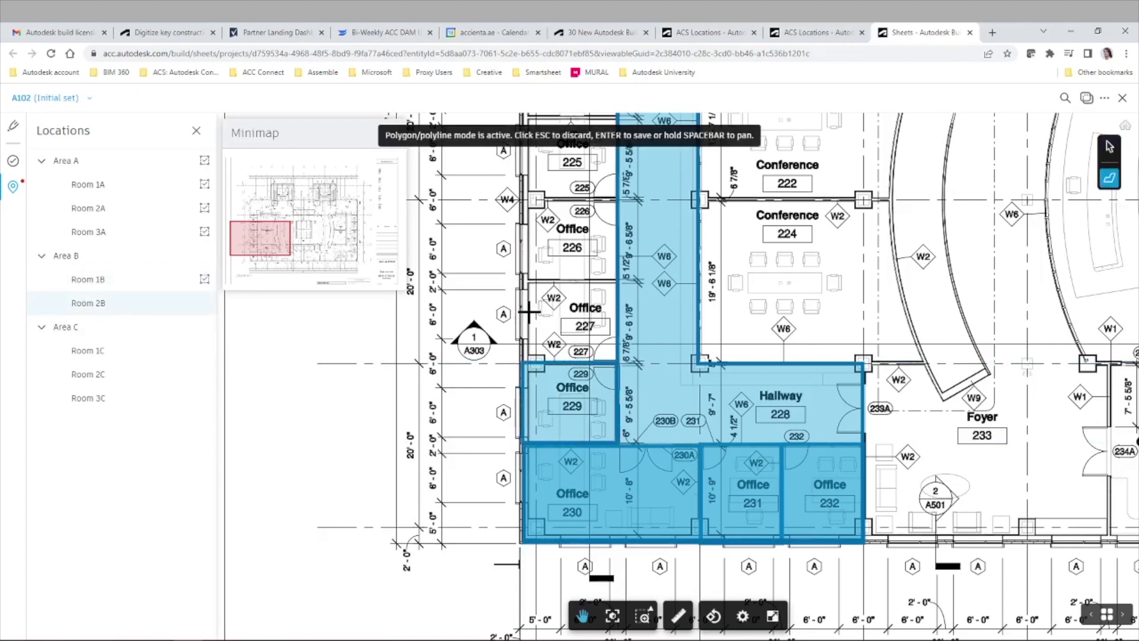
left_click(522, 363)
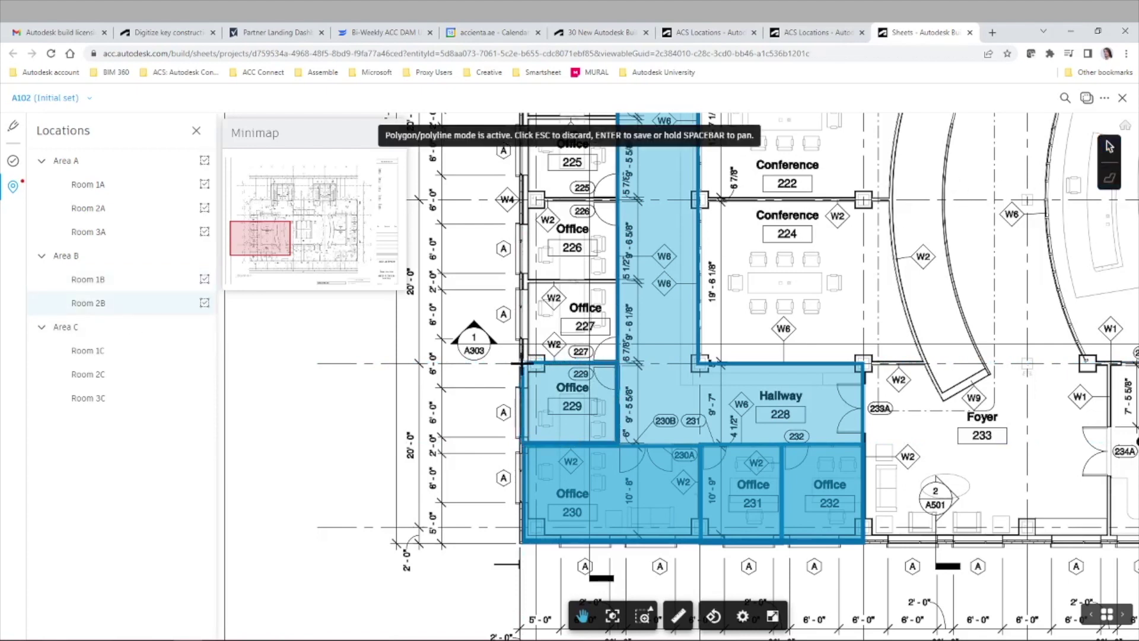
left_click(616, 362)
left_click(617, 282)
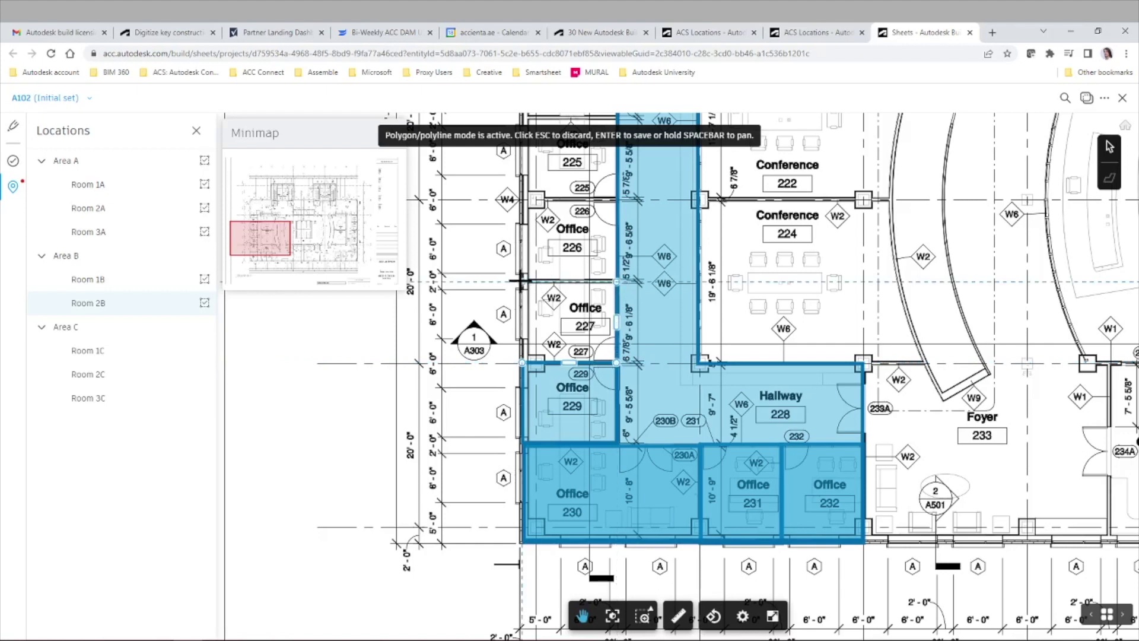
left_click(522, 281)
key("Return")
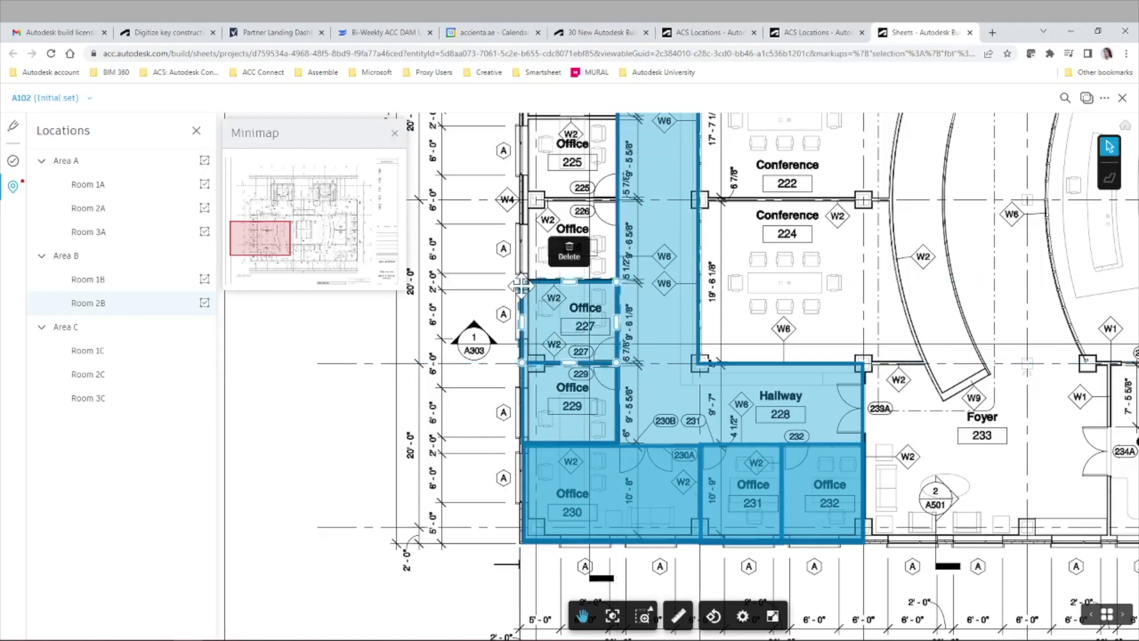
key("Escape")
Select Area B and start its polygon around Offices 227 and 229.
left_click(140, 258)
left_click(1109, 178)
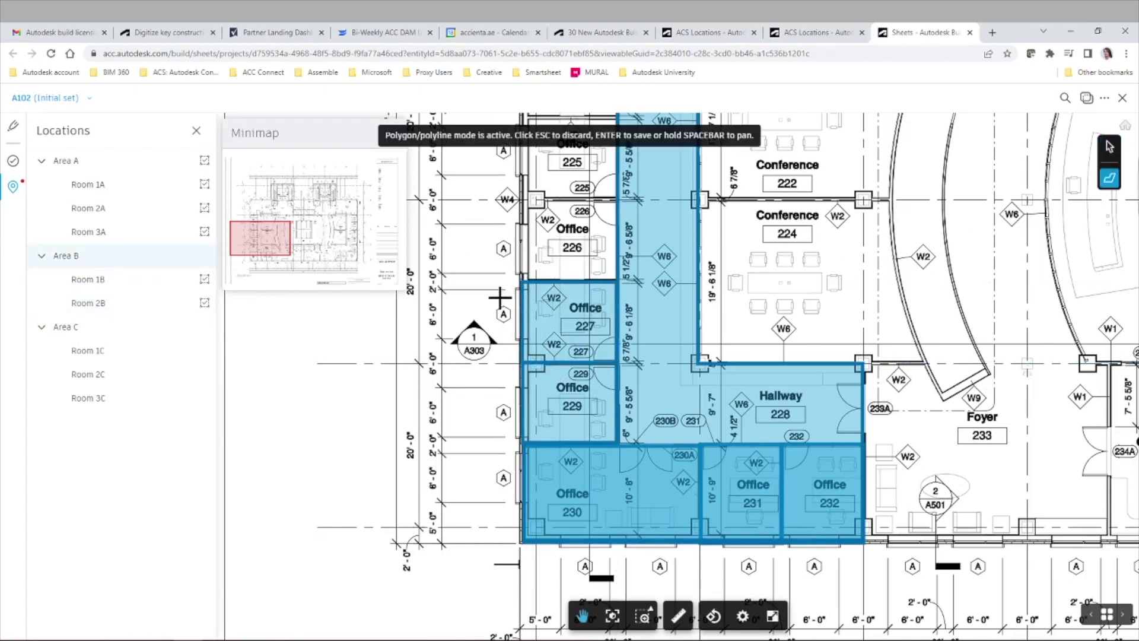
left_click(521, 282)
left_click(528, 416)
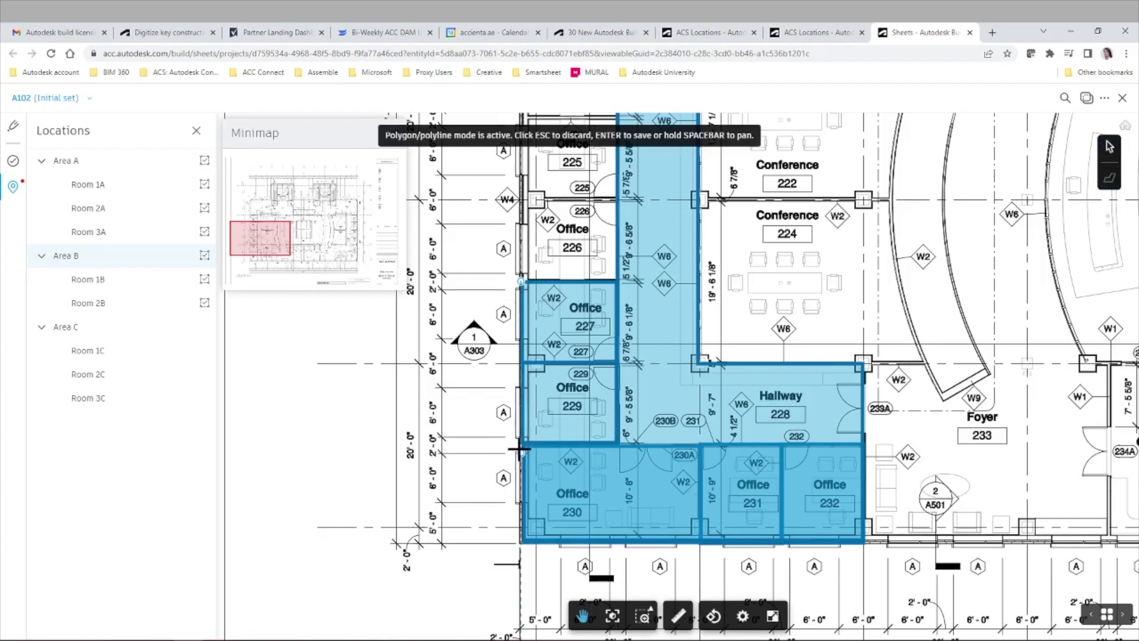
left_click(520, 444)
left_click(619, 444)
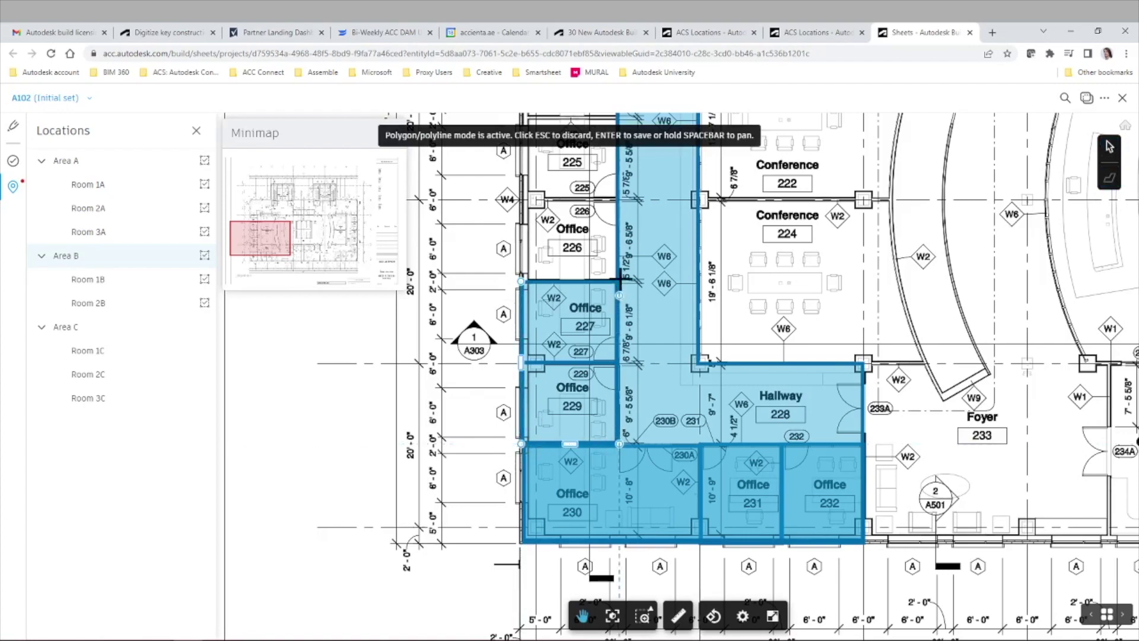
left_click(620, 282)
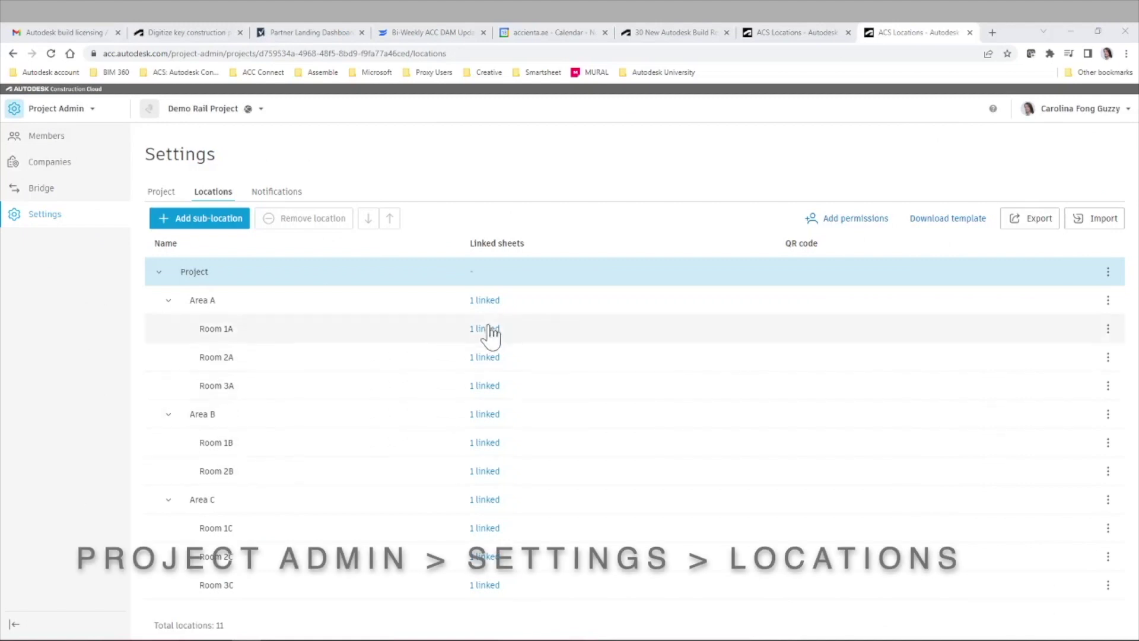
Link sheets M101, P101 and E101 to Area A from its linked-sheet details.
left_click(489, 301)
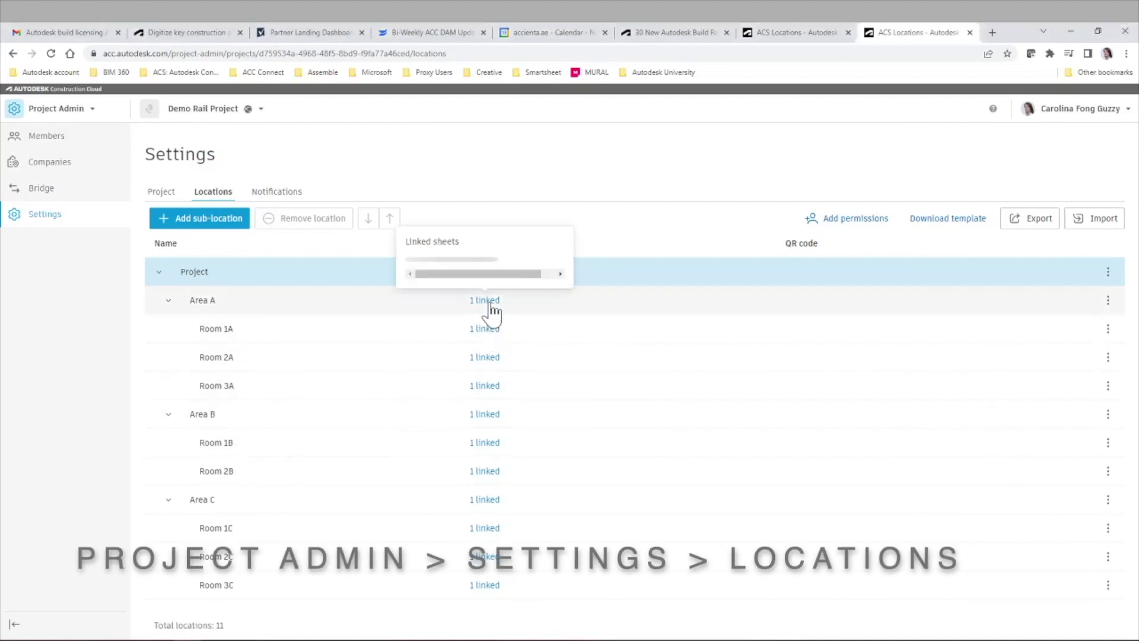
left_click(490, 301)
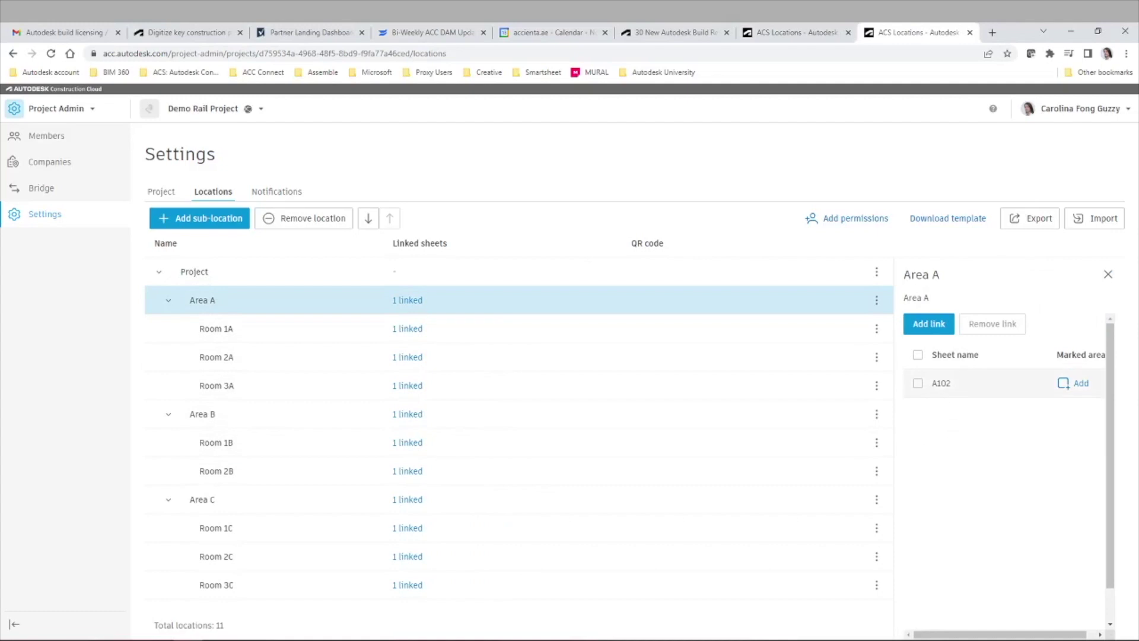
left_click(924, 327)
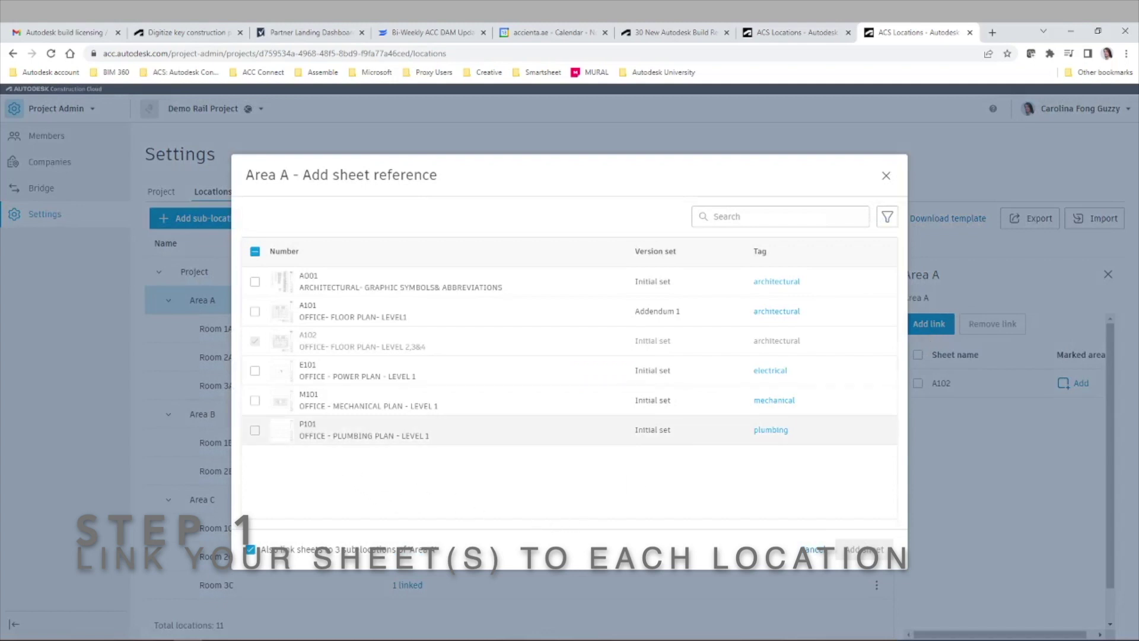
left_click(255, 400)
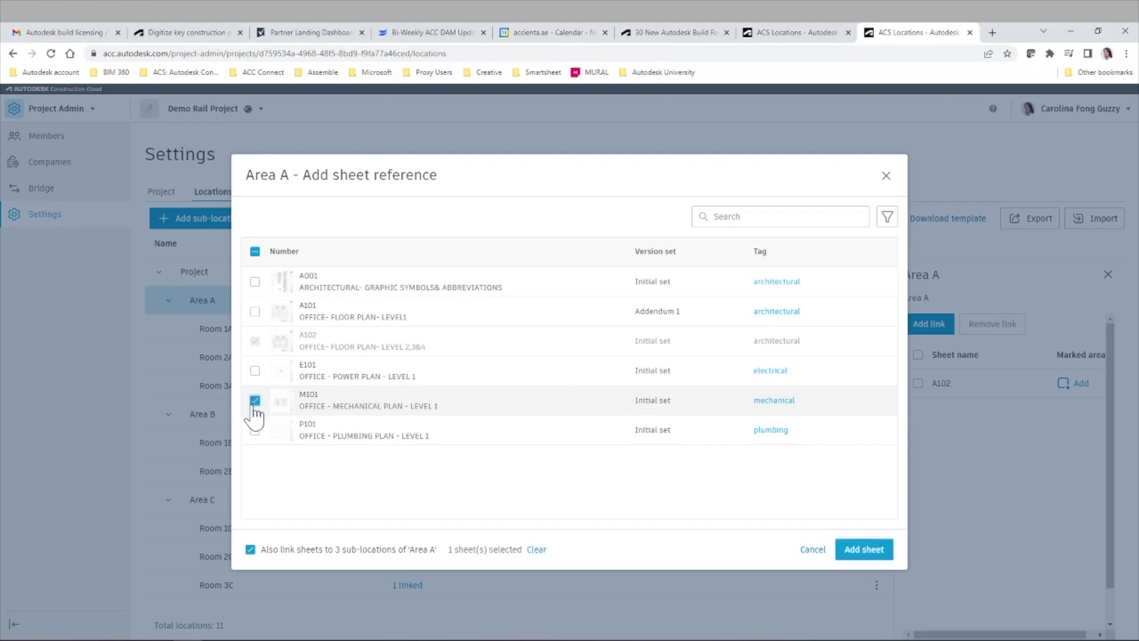
left_click(255, 431)
left_click(255, 371)
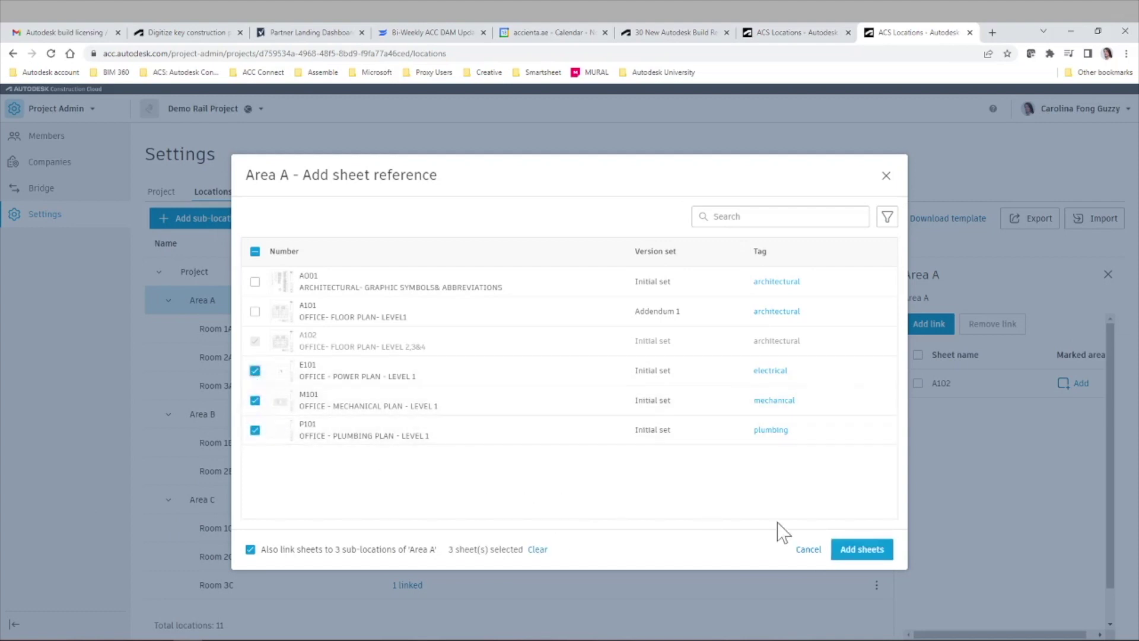
left_click(865, 552)
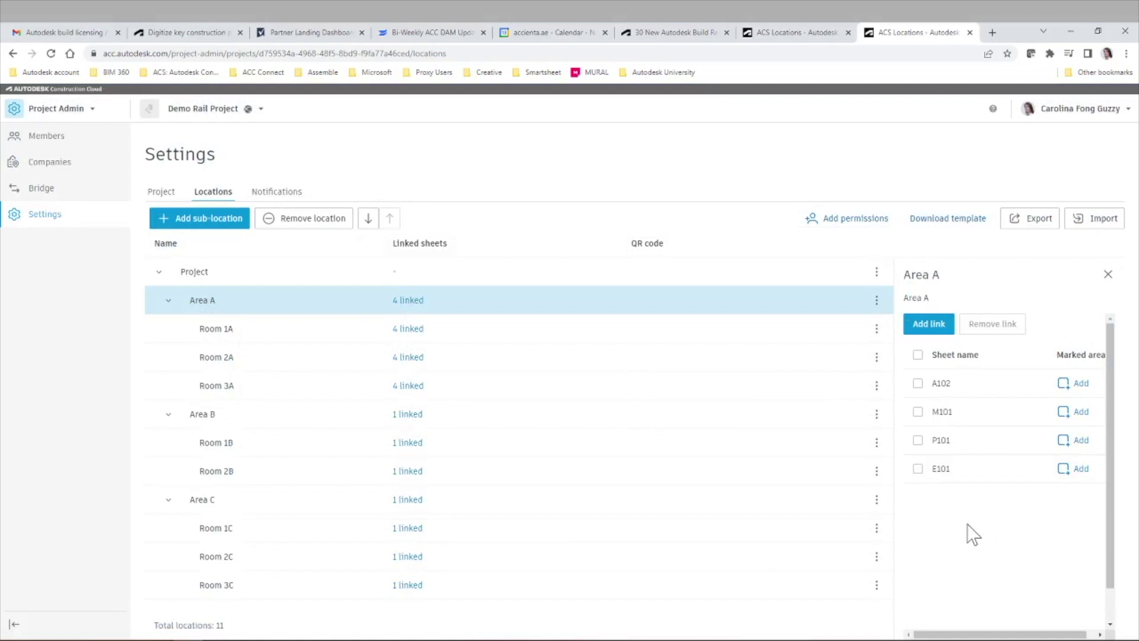
Remove Area A's M101, P101 and E101 sheet links and confirm the removal.
left_click(918, 412)
left_click(918, 441)
left_click(918, 468)
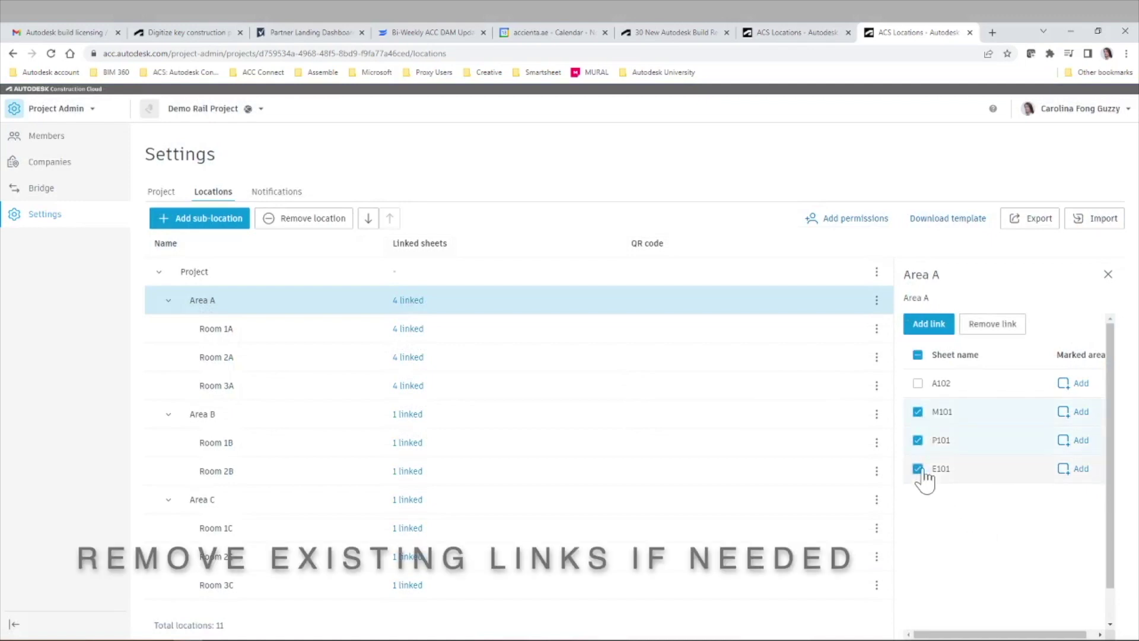
left_click(1005, 324)
left_click(671, 414)
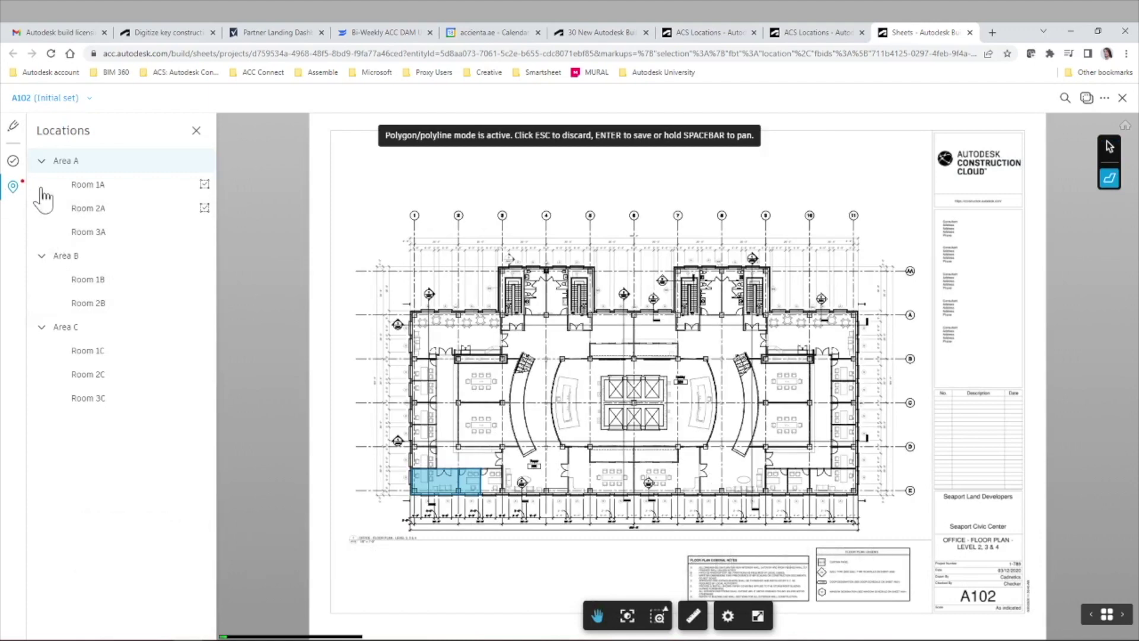
Show Room 1A and Room 2A areas and zoom into Offices 230 and 231.
left_click(205, 185)
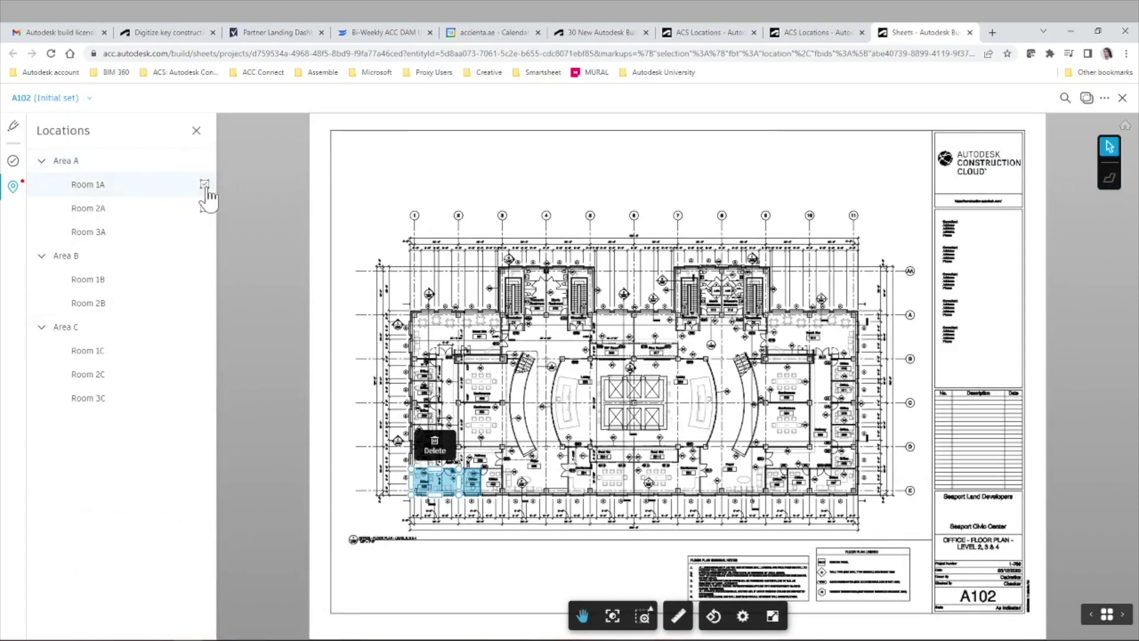
left_click(198, 207)
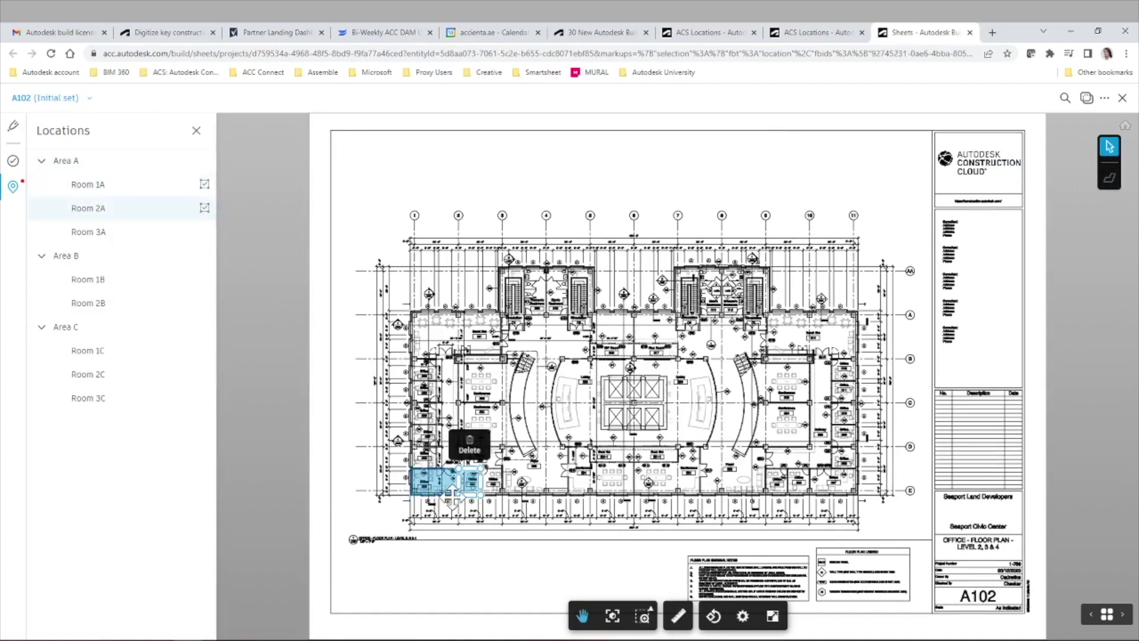
scroll(422, 492, "up", 5)
scroll(420, 499, "up", 5)
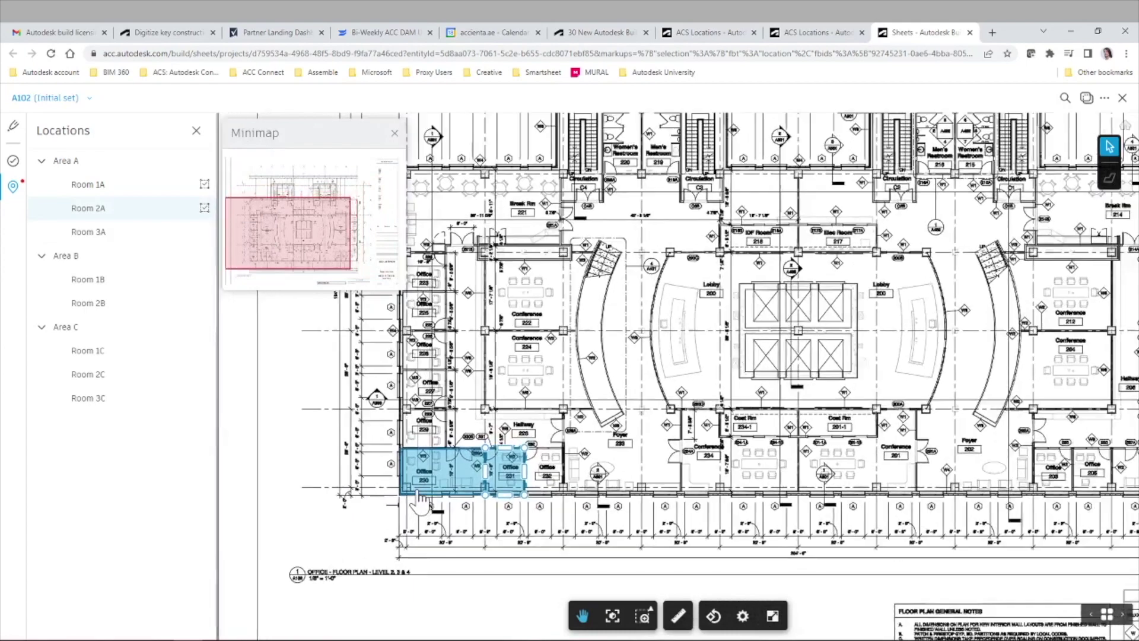
Select Room 3A and outline Office 232's four corners as its area.
left_click(144, 239)
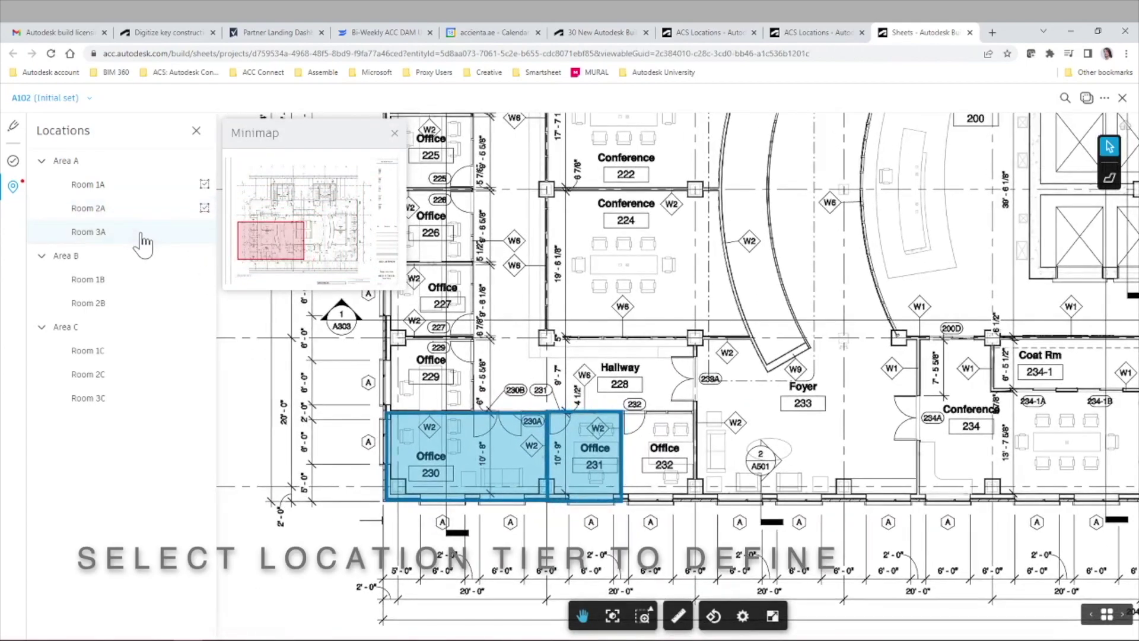
left_click(1109, 177)
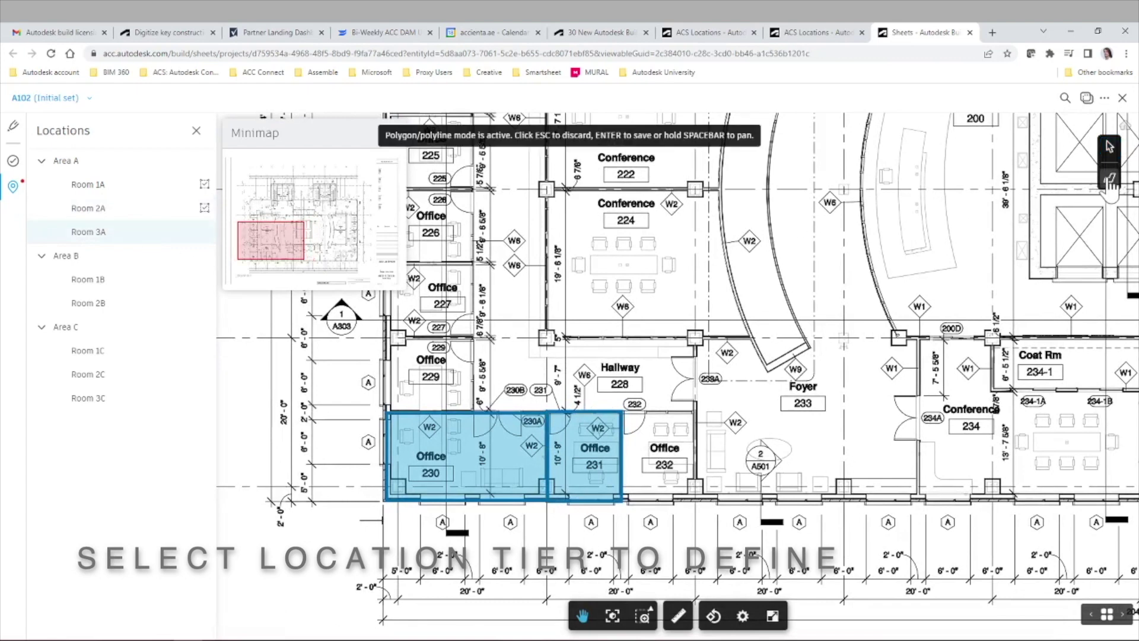
left_click(620, 411)
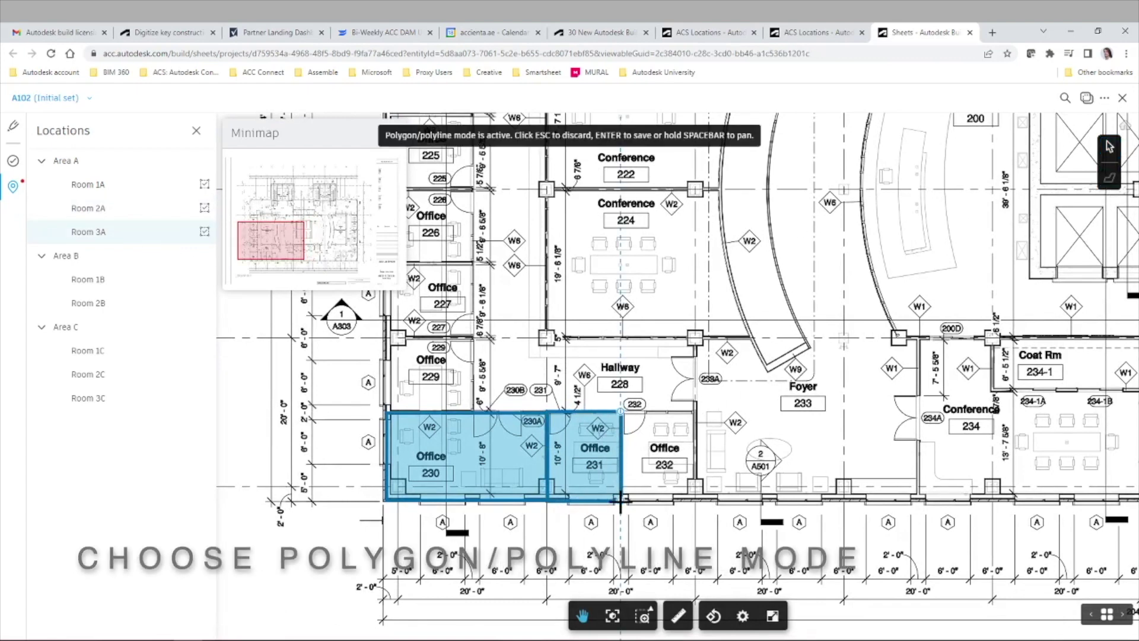
left_click(620, 501)
left_click(696, 501)
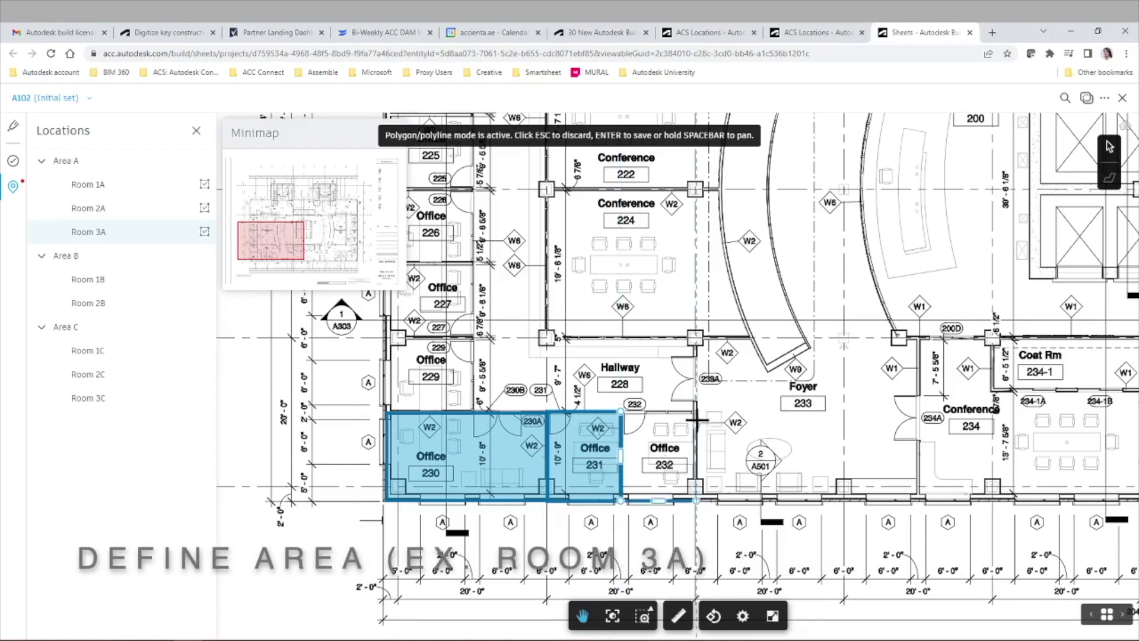
left_click(697, 411)
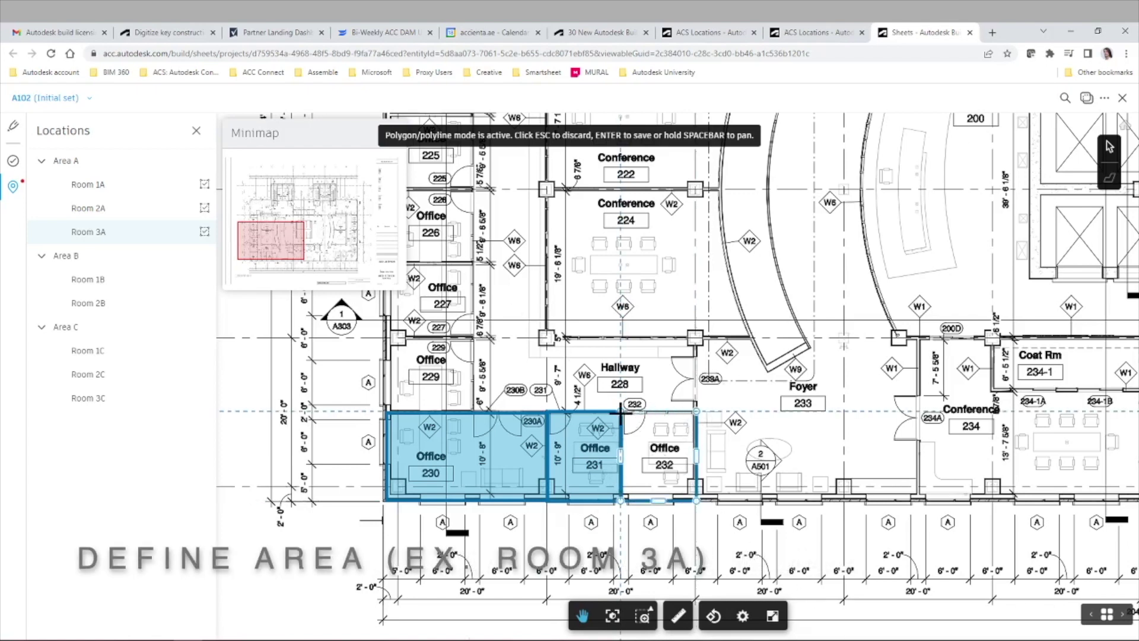
left_click(620, 411)
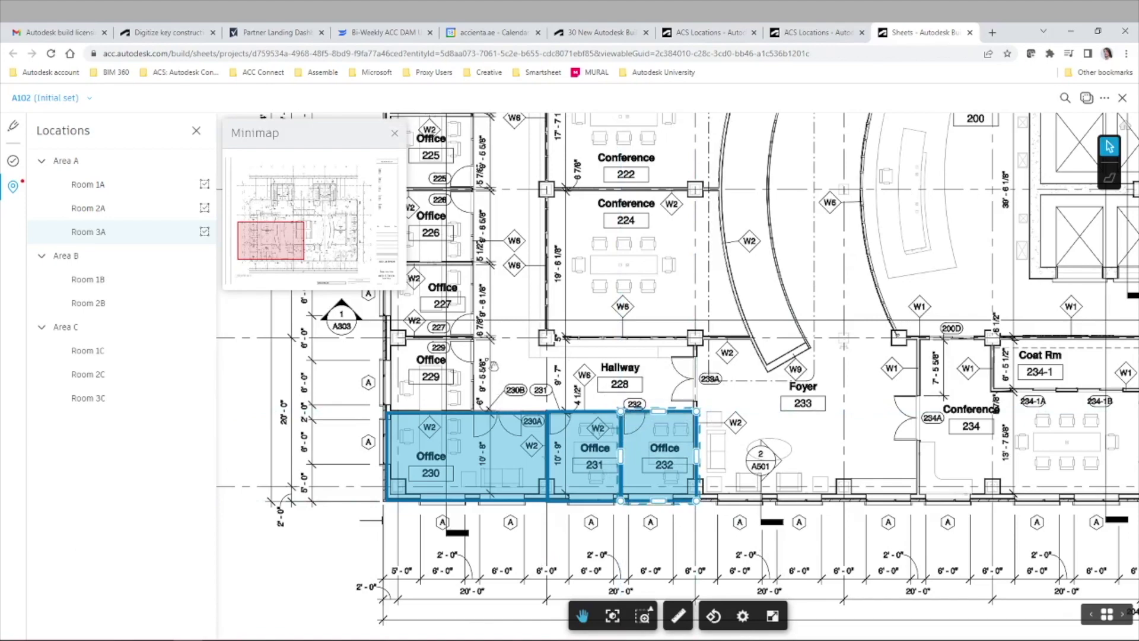
left_click_drag(494, 366, 592, 422)
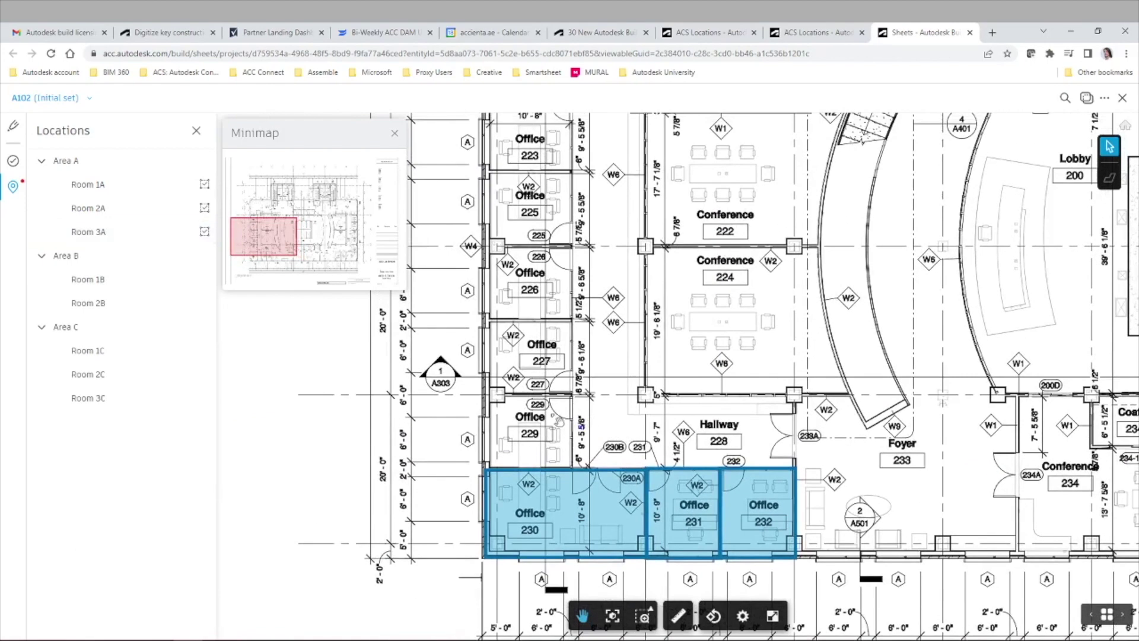
Draw an L-shaped Area A polygon around the corridor, Hallway 228 and Offices 230–232.
scroll(559, 421, "down", 5)
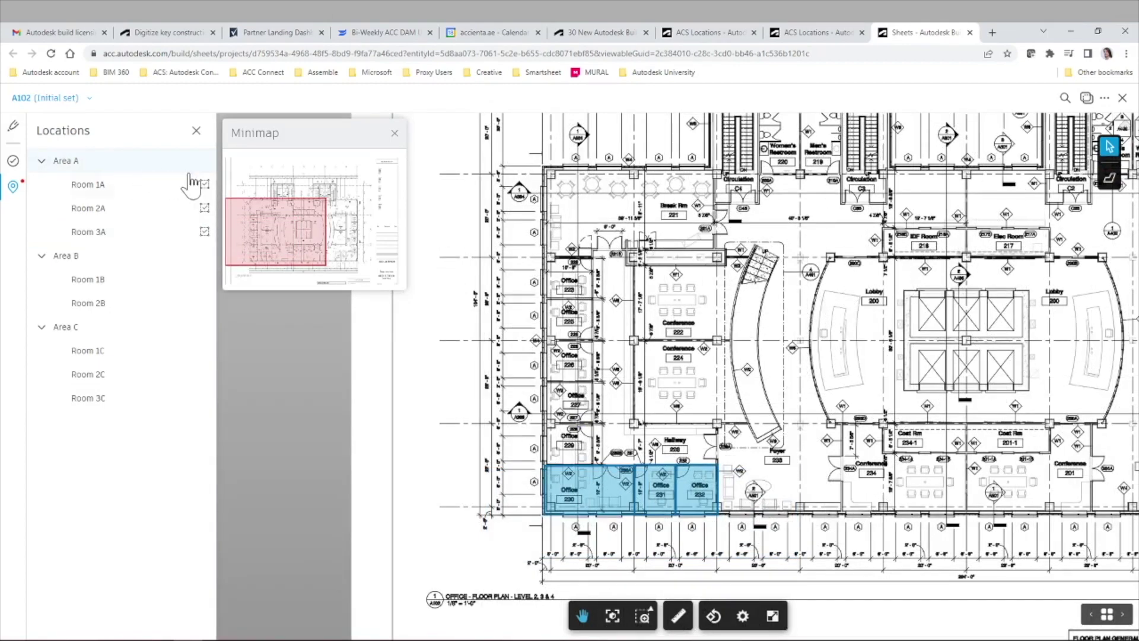
left_click(1110, 179)
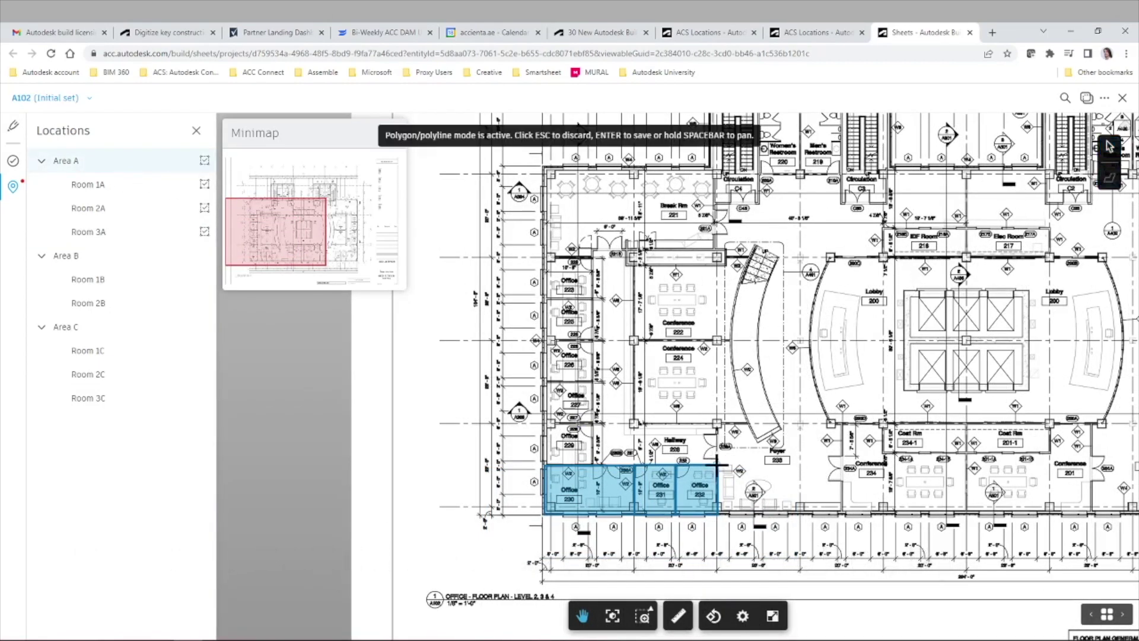
left_click(718, 423)
left_click(634, 423)
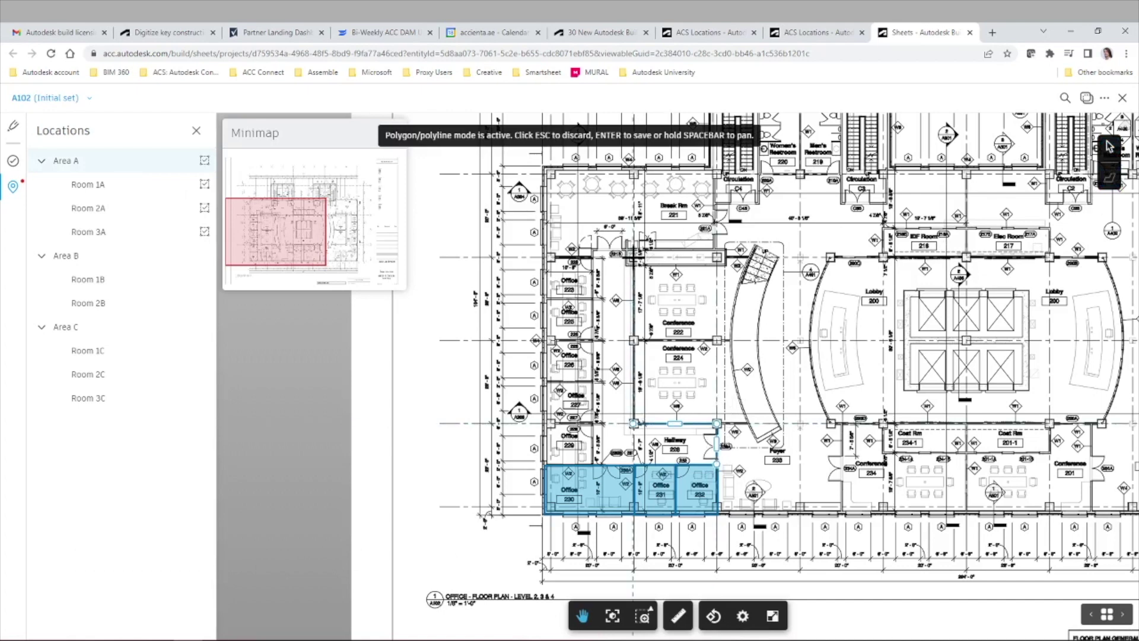
left_click(634, 256)
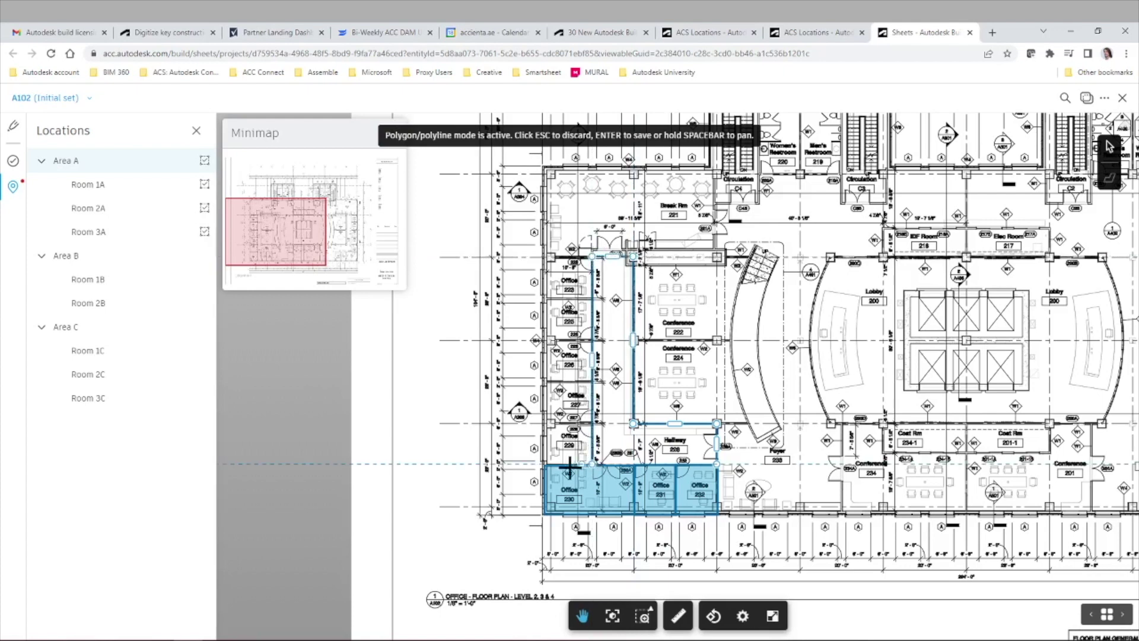
left_click(545, 465)
left_click(545, 513)
left_click(717, 513)
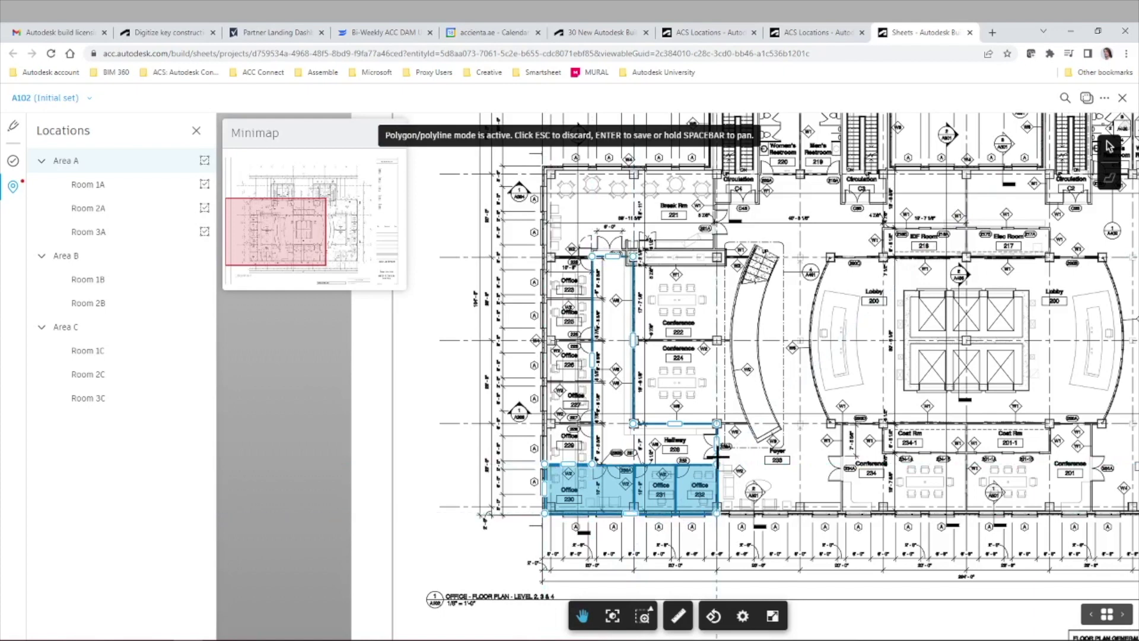
left_click(717, 464)
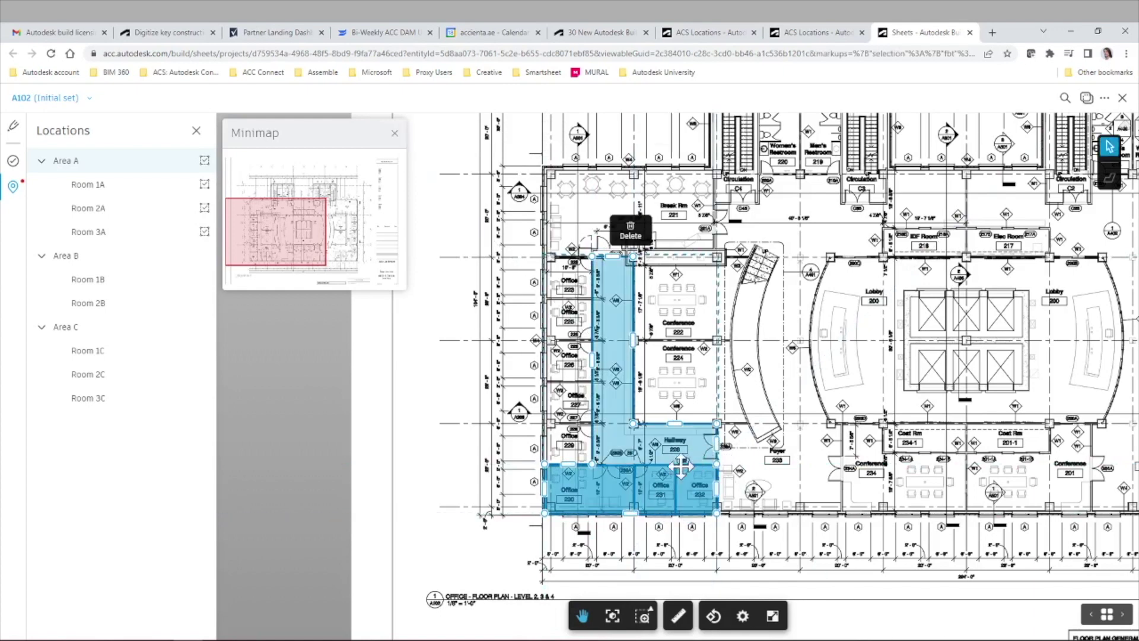
Display the mapped regions of Area A and Rooms 1A, 2A and 3A.
left_click(437, 431)
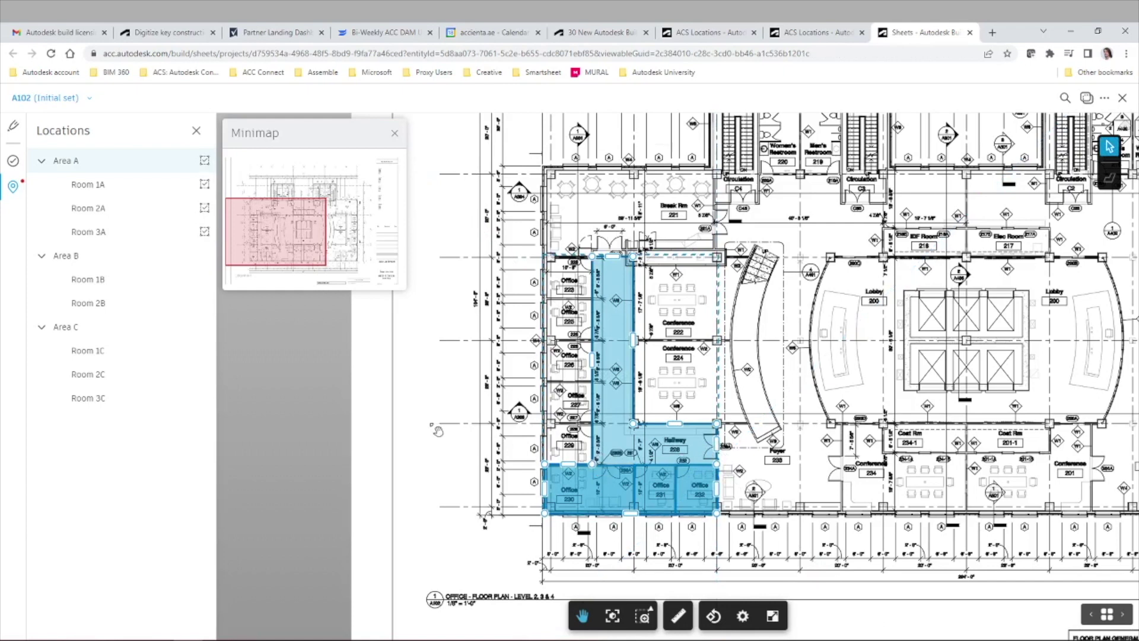
left_click(133, 169)
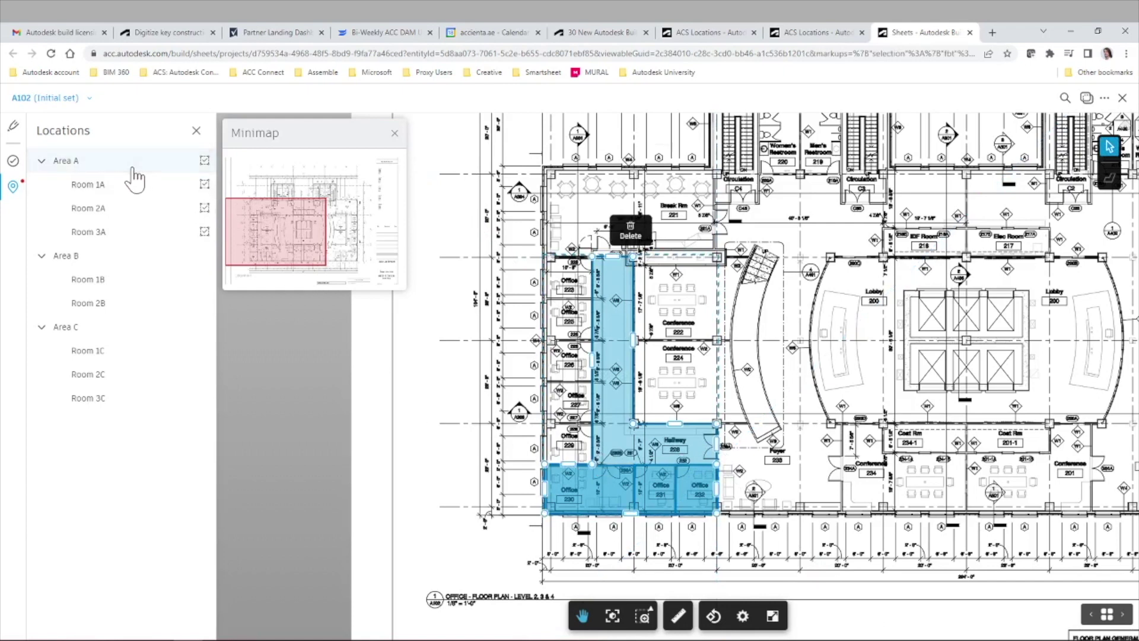
left_click(136, 188)
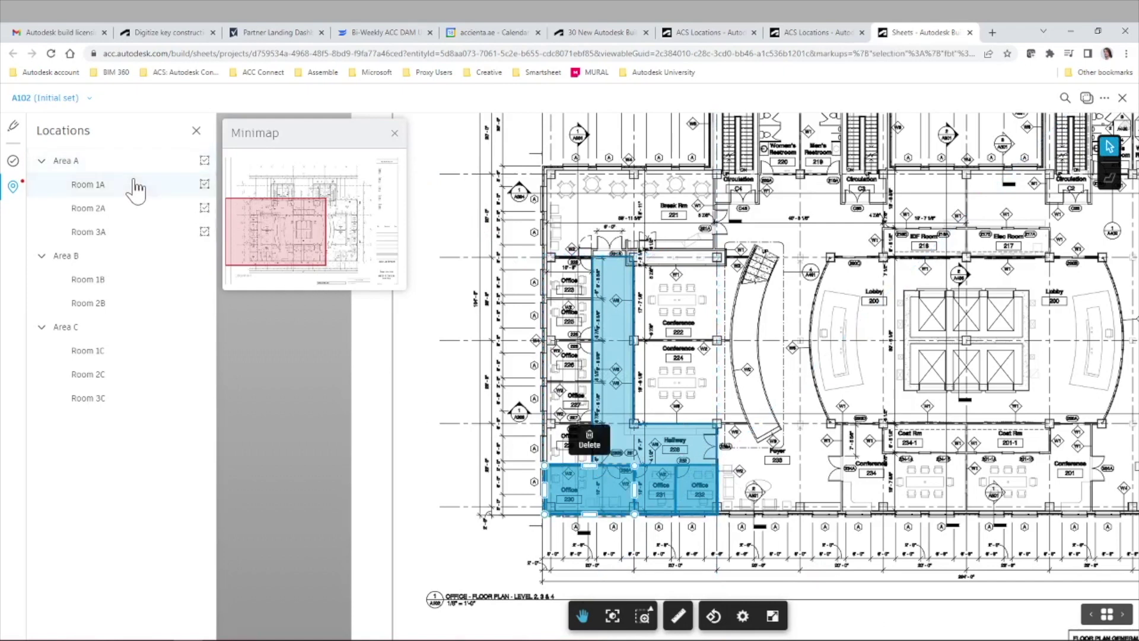
left_click(136, 207)
left_click(158, 239)
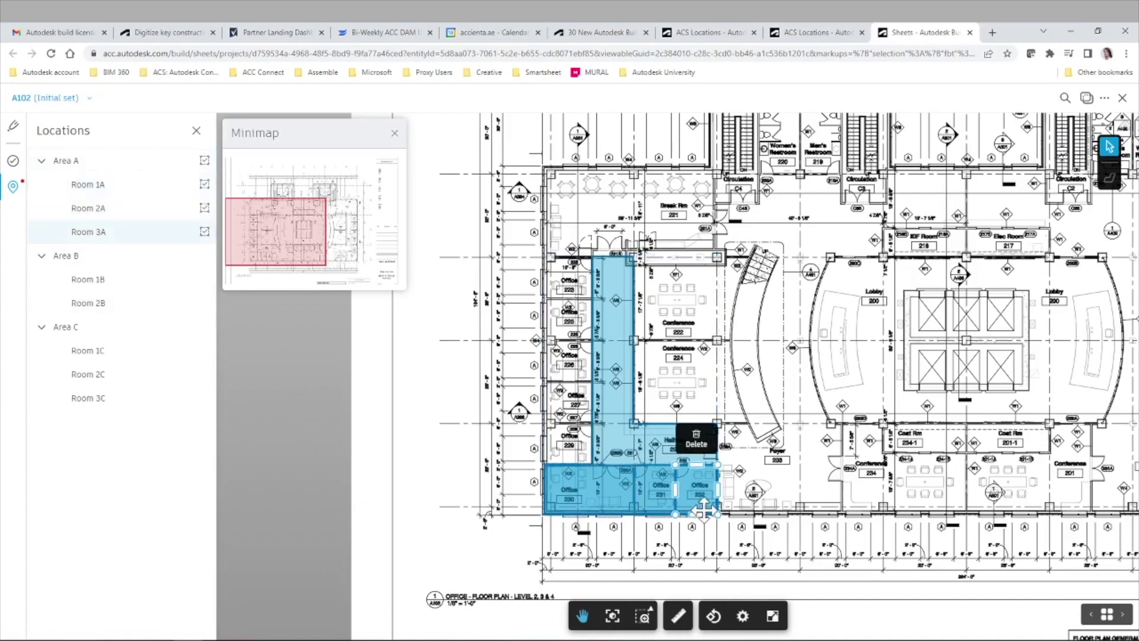
Adjust Room 3A's region so its right edge matches Office 232's wall.
scroll(715, 515, "up", 5)
scroll(717, 518, "up", 2)
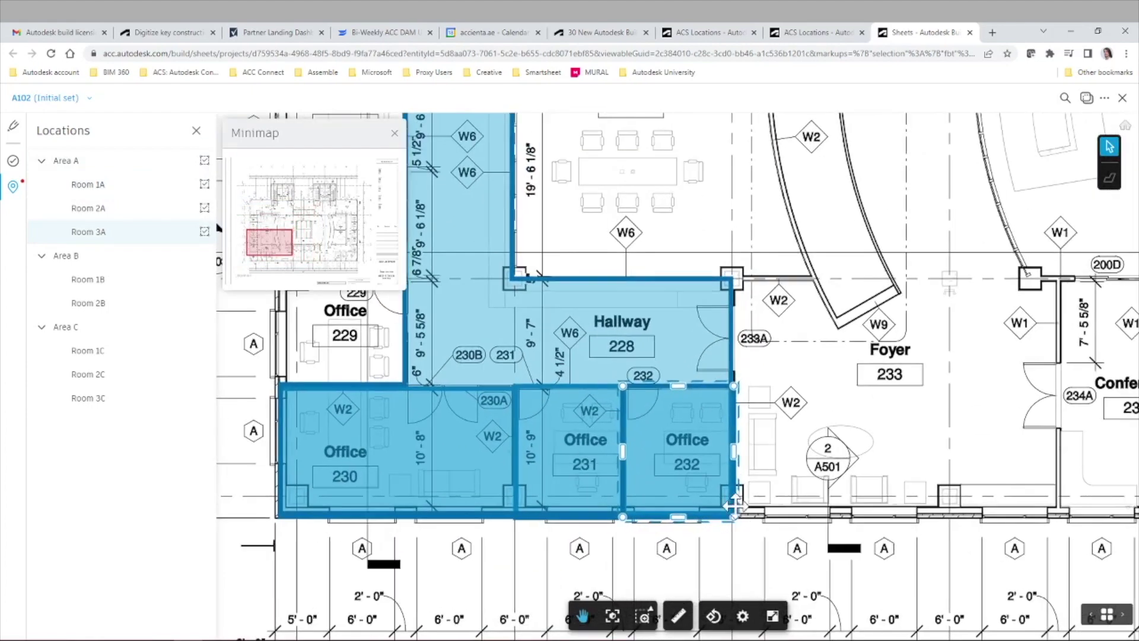
left_click_drag(735, 453, 804, 454)
left_click_drag(804, 517, 731, 516)
left_click_drag(804, 384, 734, 385)
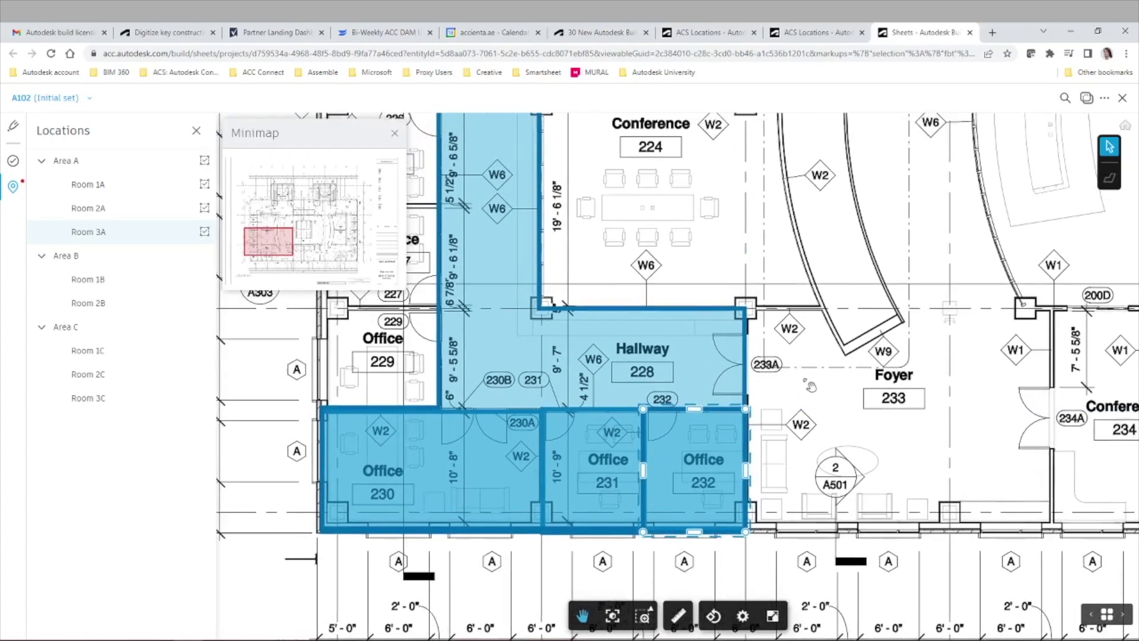
scroll(823, 413, "down", 4)
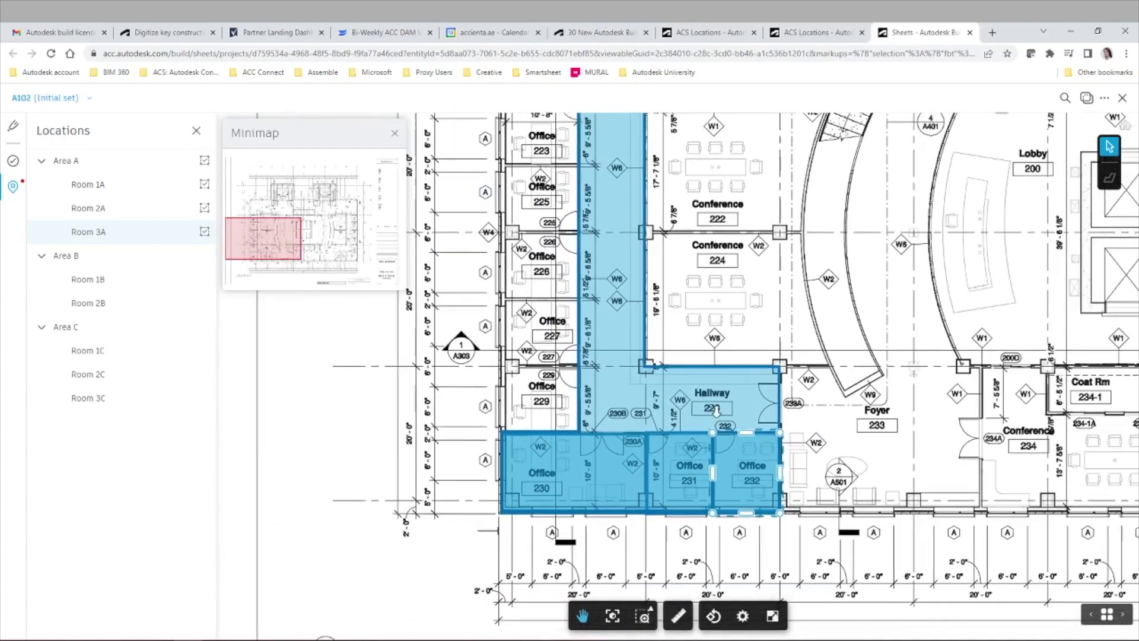
Select Room 1B and outline Office 229 as its area.
left_click(128, 287)
scroll(415, 386, "up", 2)
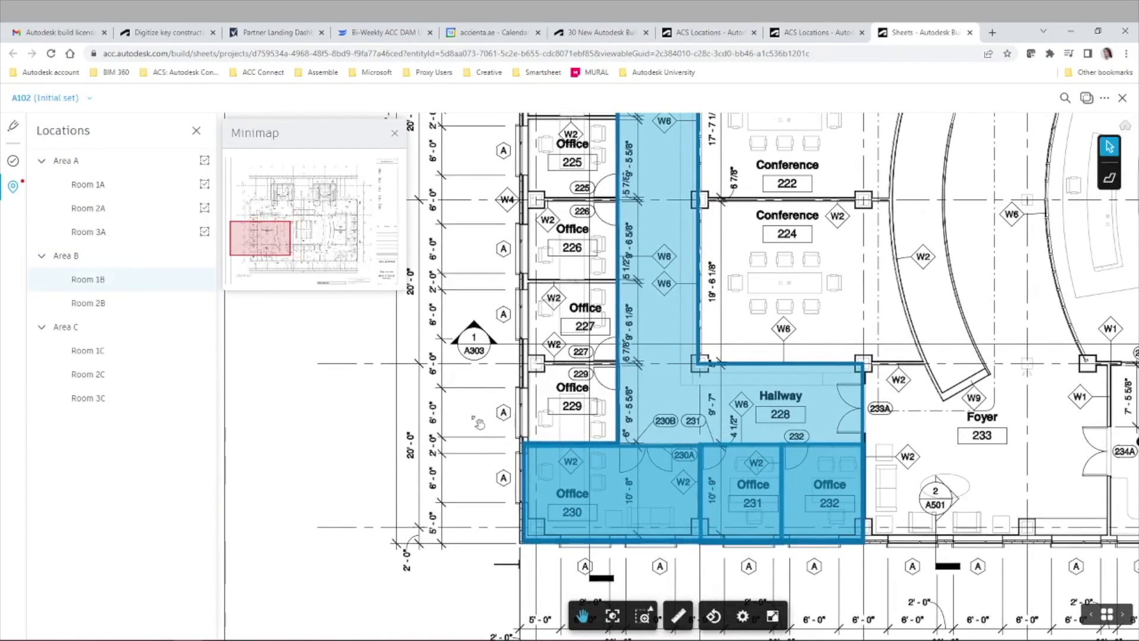
left_click(1109, 177)
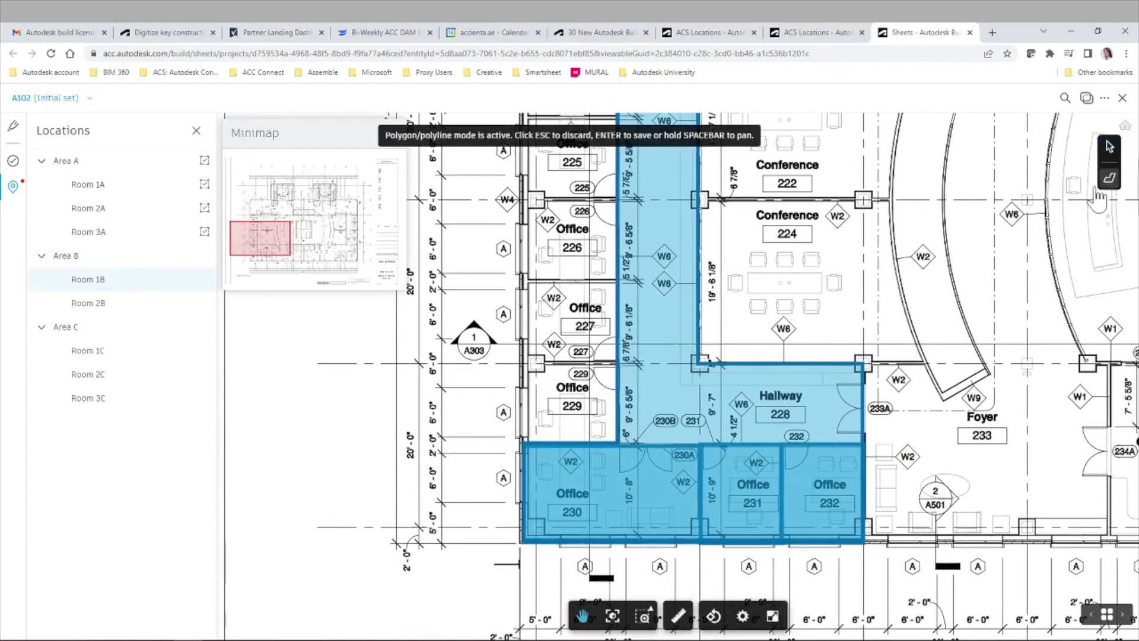
left_click(523, 443)
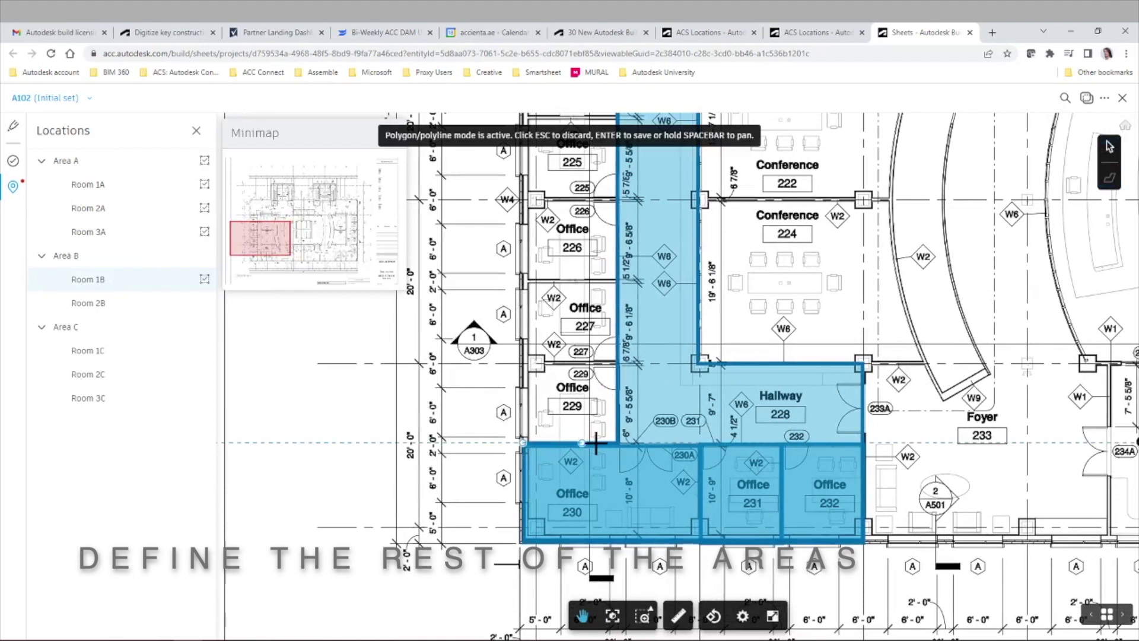
left_click(616, 443)
left_click(617, 362)
left_click(522, 362)
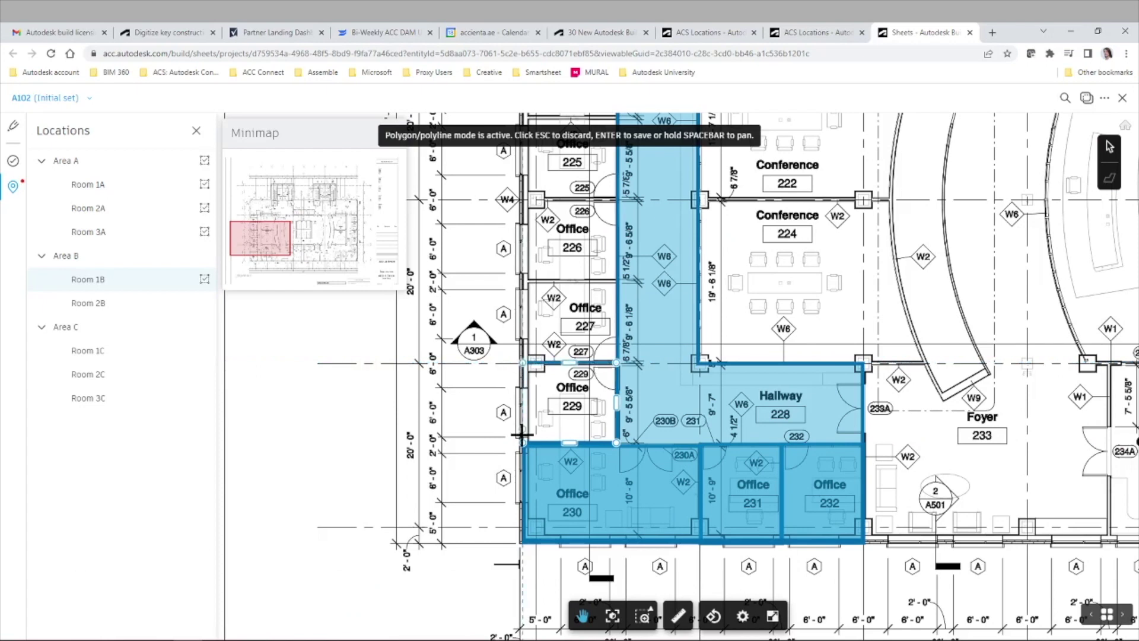
left_click(522, 442)
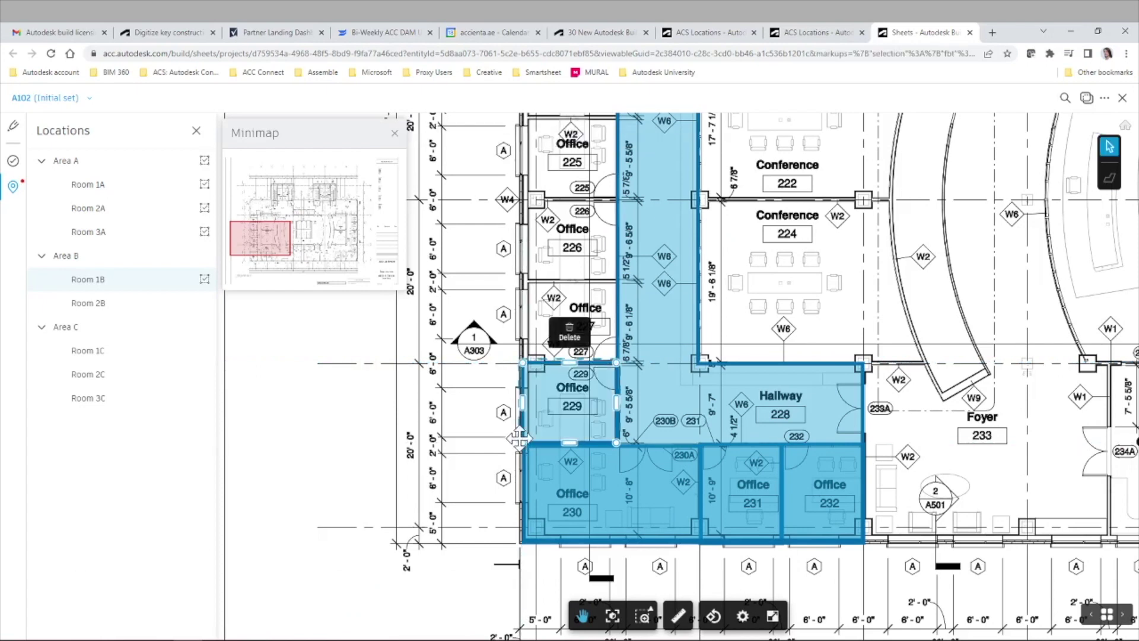
Select Room 2B and outline Office 227 as its area.
left_click(135, 314)
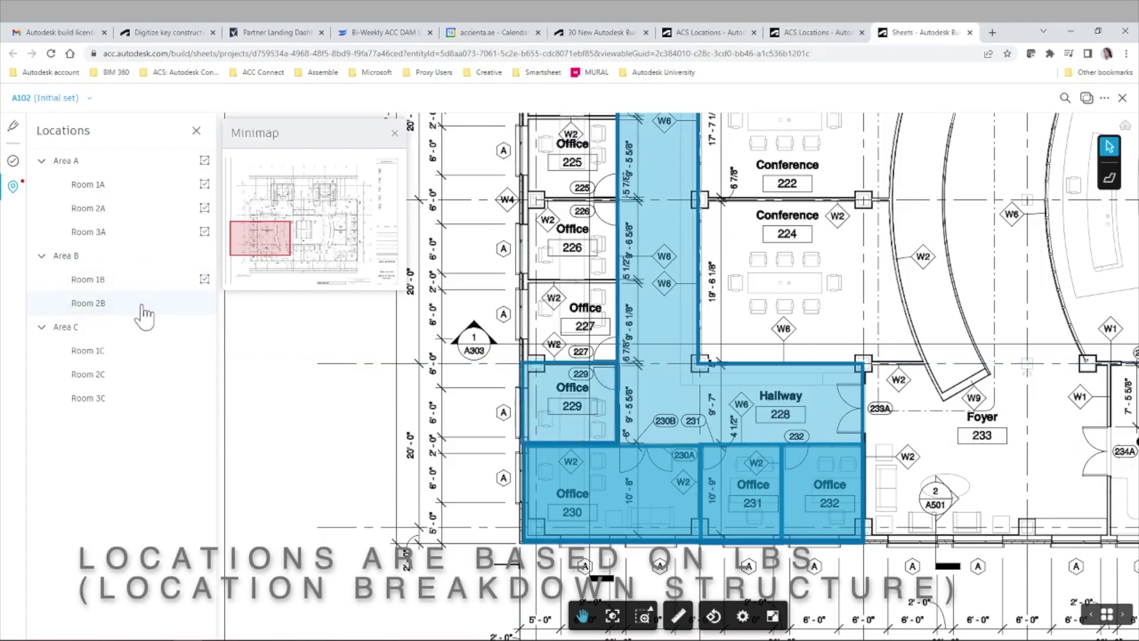
left_click(1109, 177)
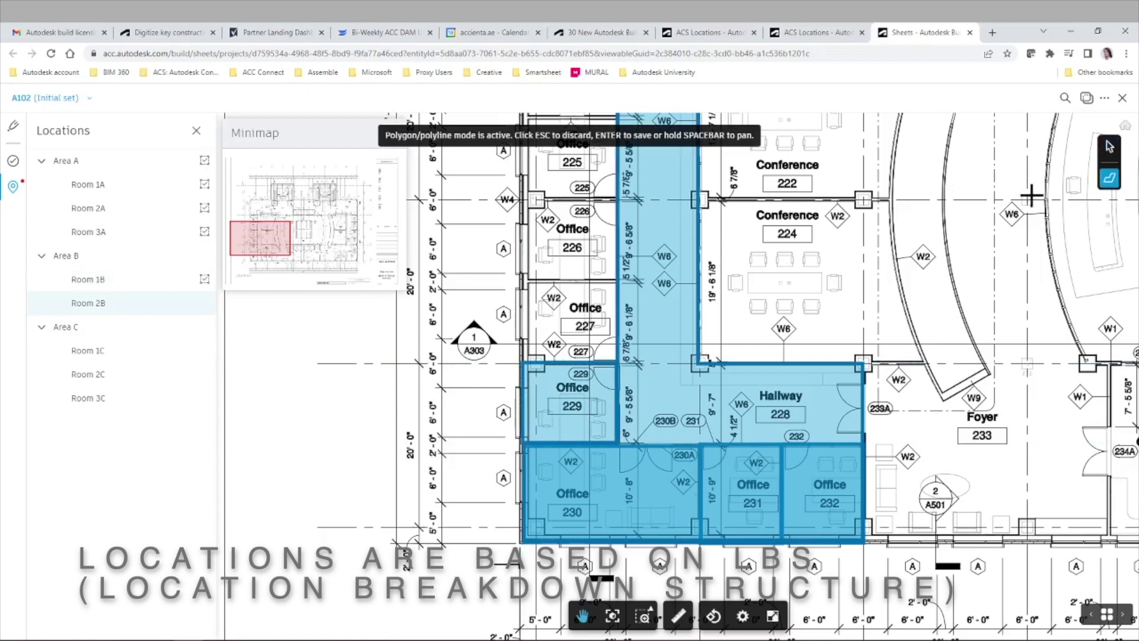
left_click(522, 363)
left_click(616, 362)
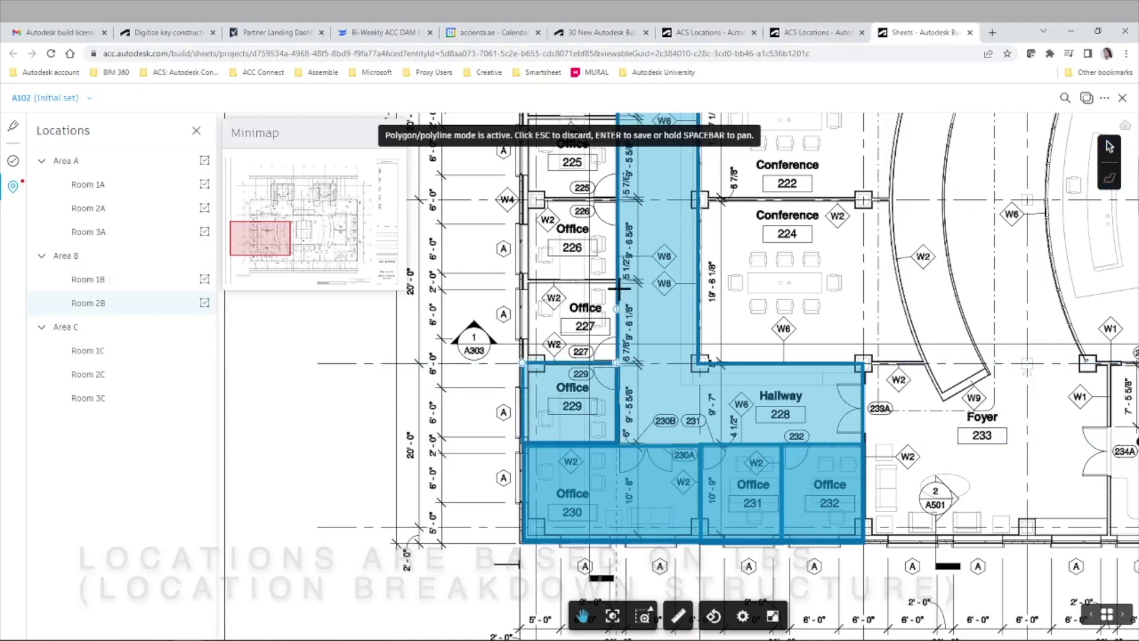
left_click(617, 282)
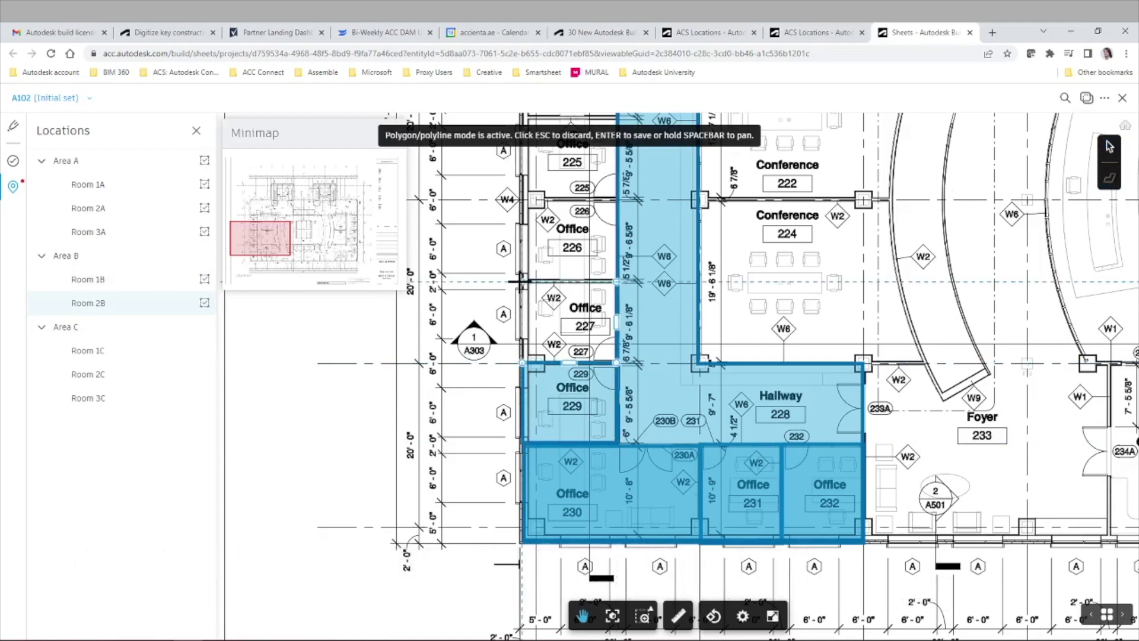
left_click(521, 282)
key("Return")
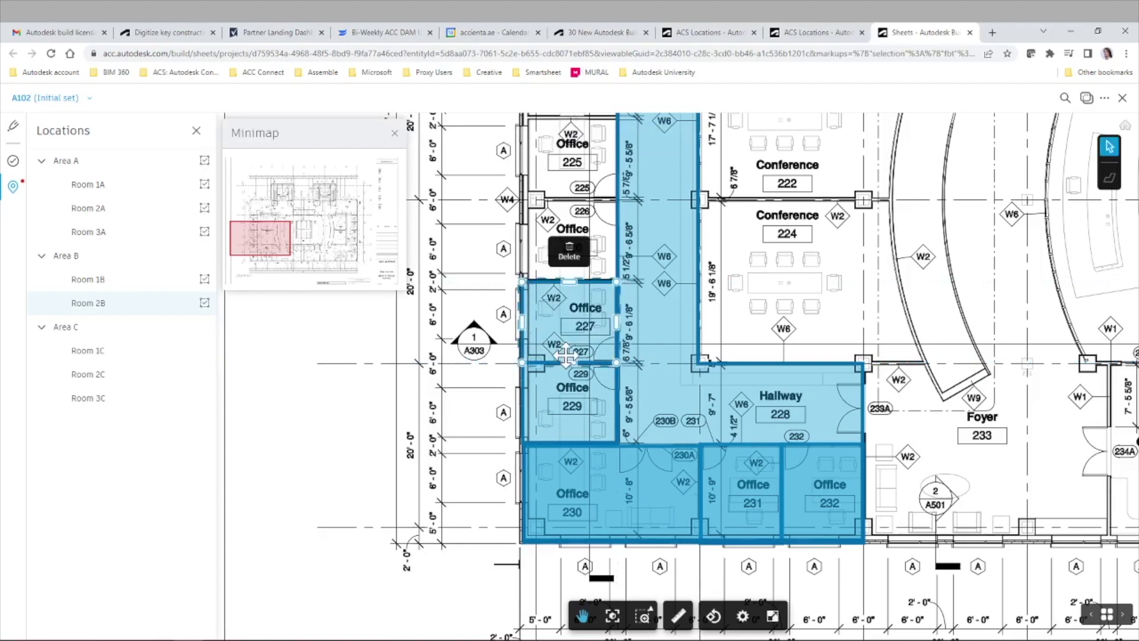
Select Area B and outline a boundary around Offices 227 and 229.
left_click(138, 257)
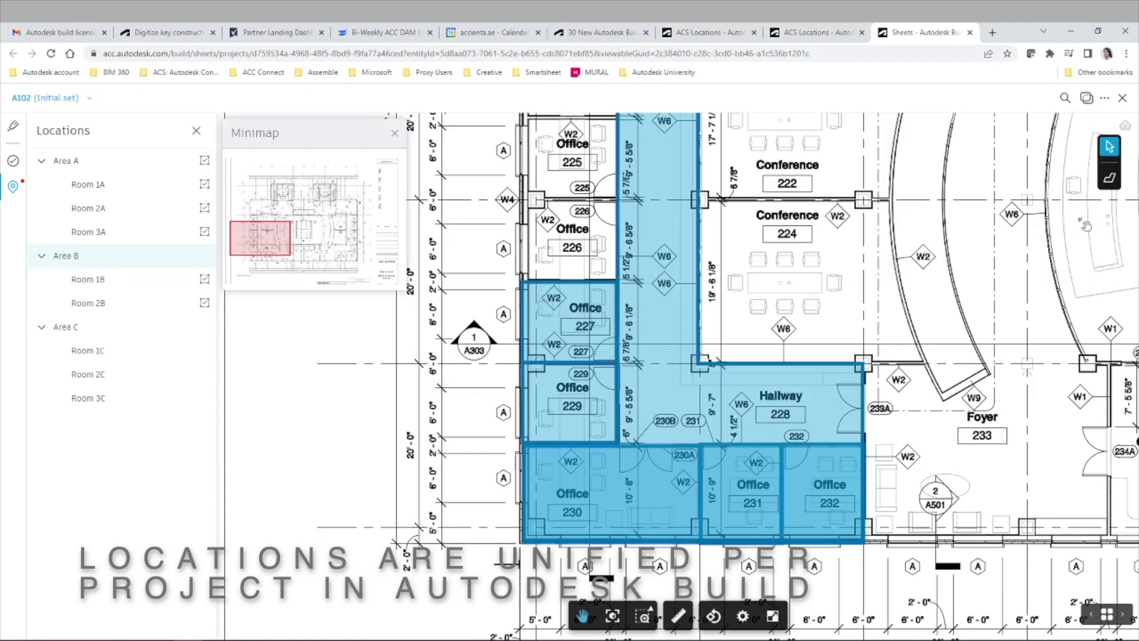
left_click(1109, 178)
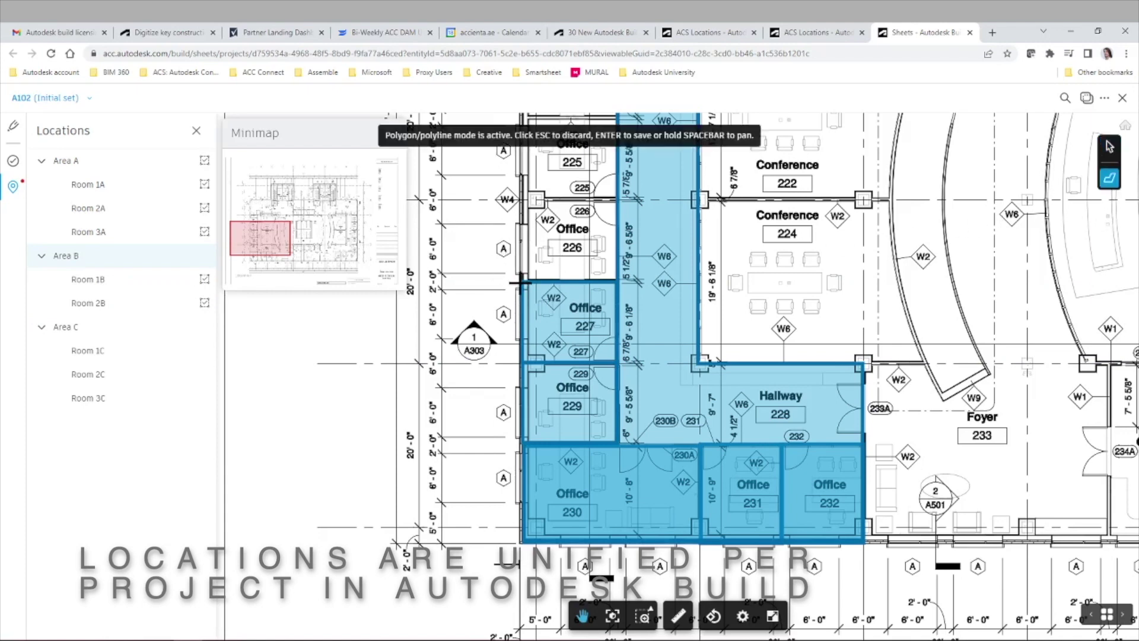
left_click(520, 283)
left_click(521, 444)
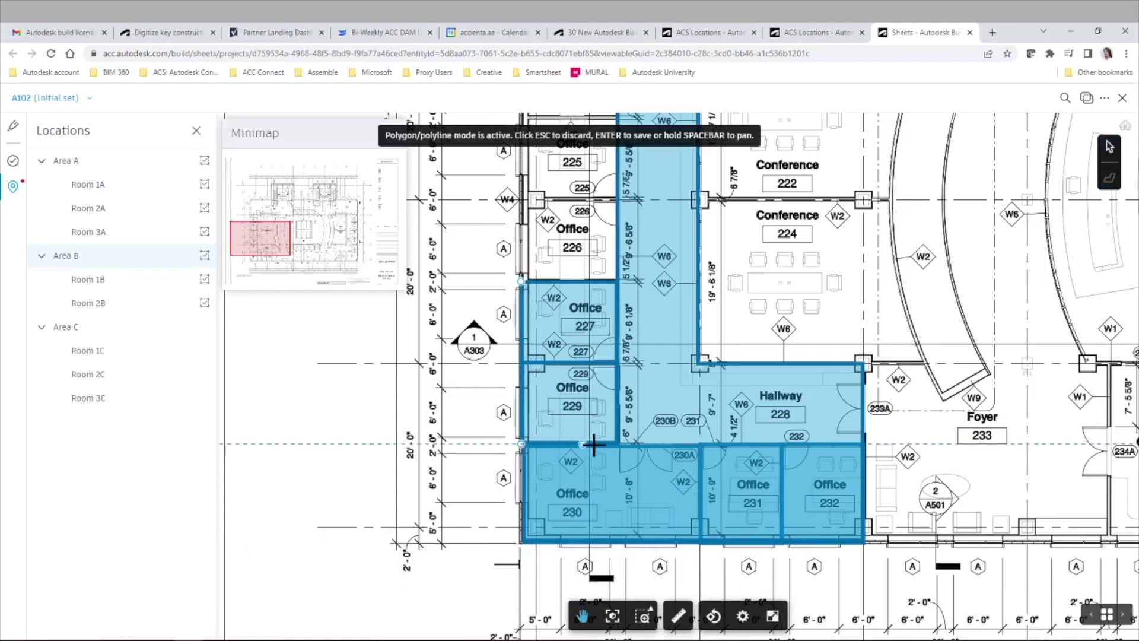
left_click(619, 444)
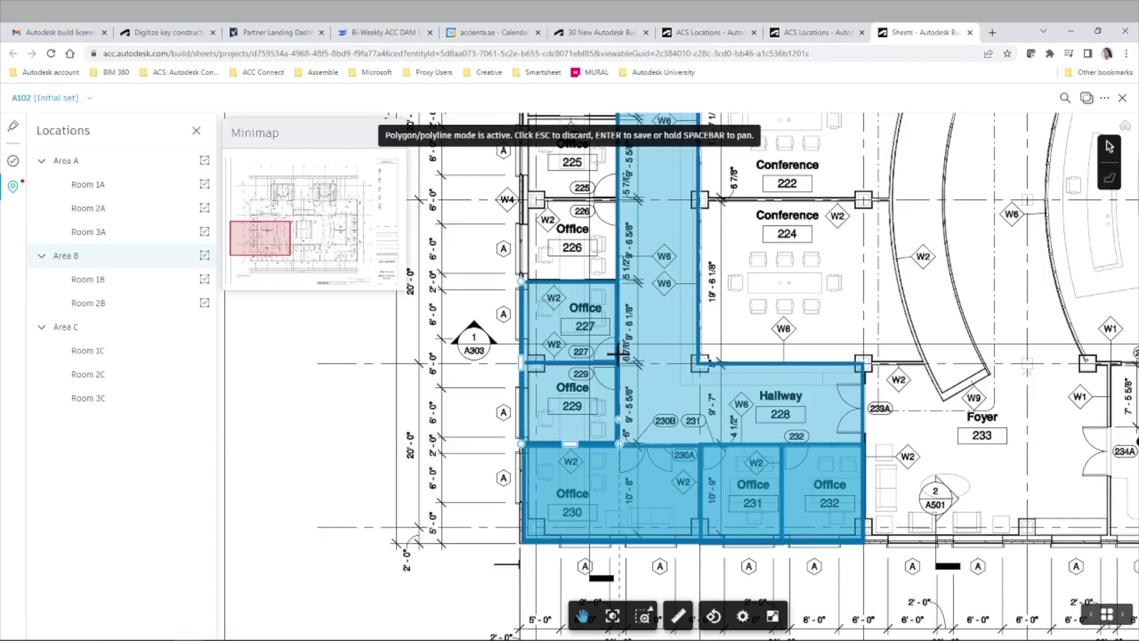
left_click(619, 283)
left_click(520, 283)
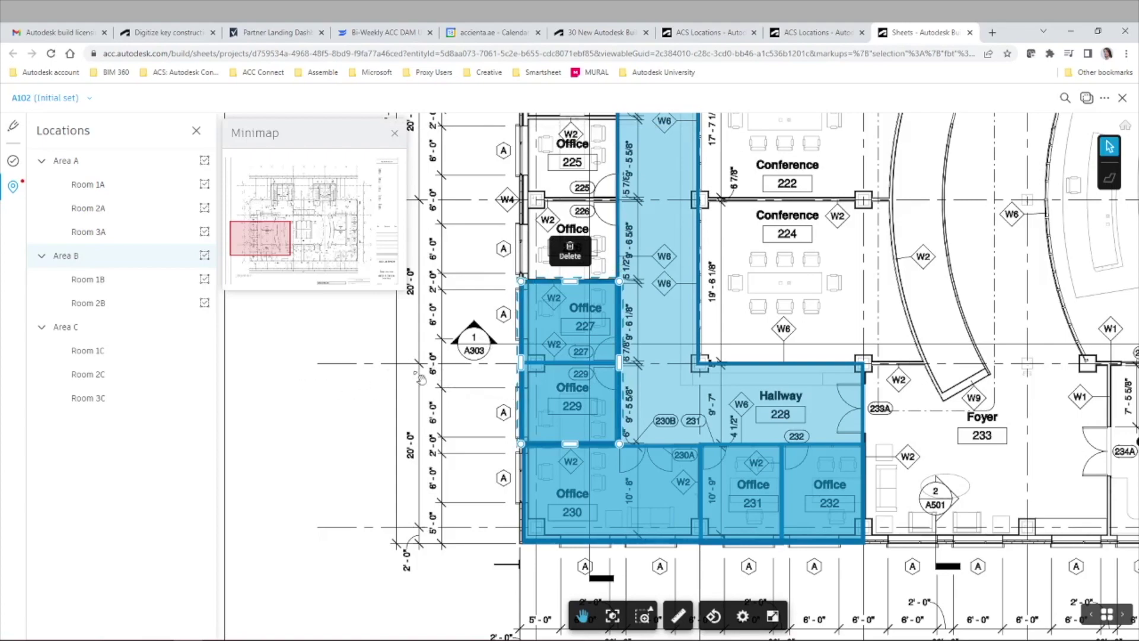
left_click_drag(261, 239, 257, 228)
left_click(235, 304)
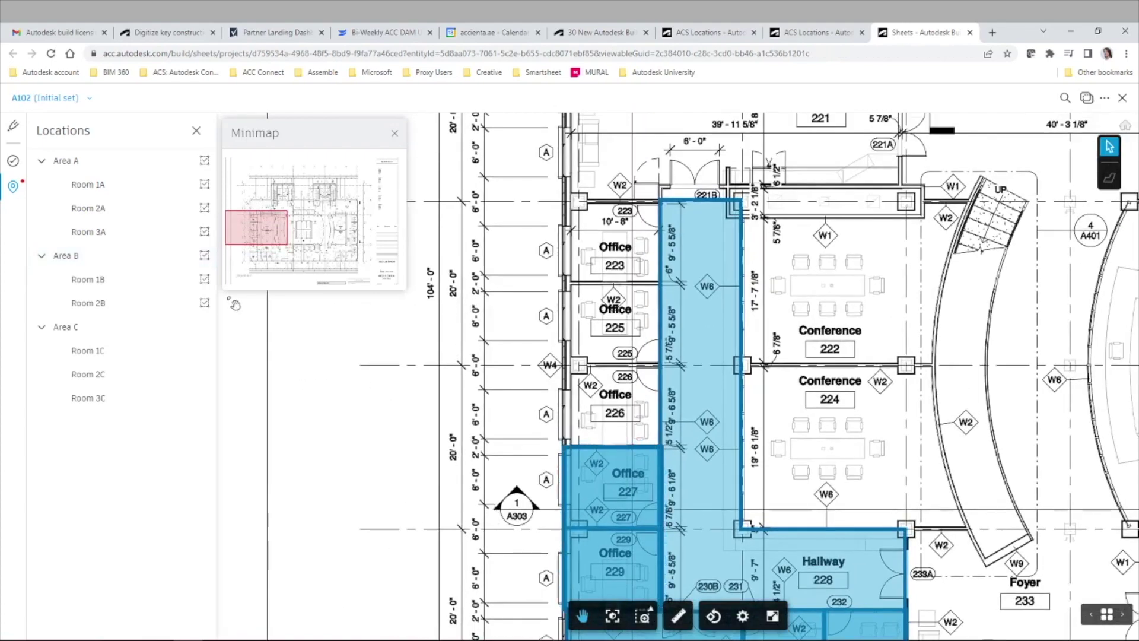
Outline Office 226 as Room 1C's area.
left_click(1108, 178)
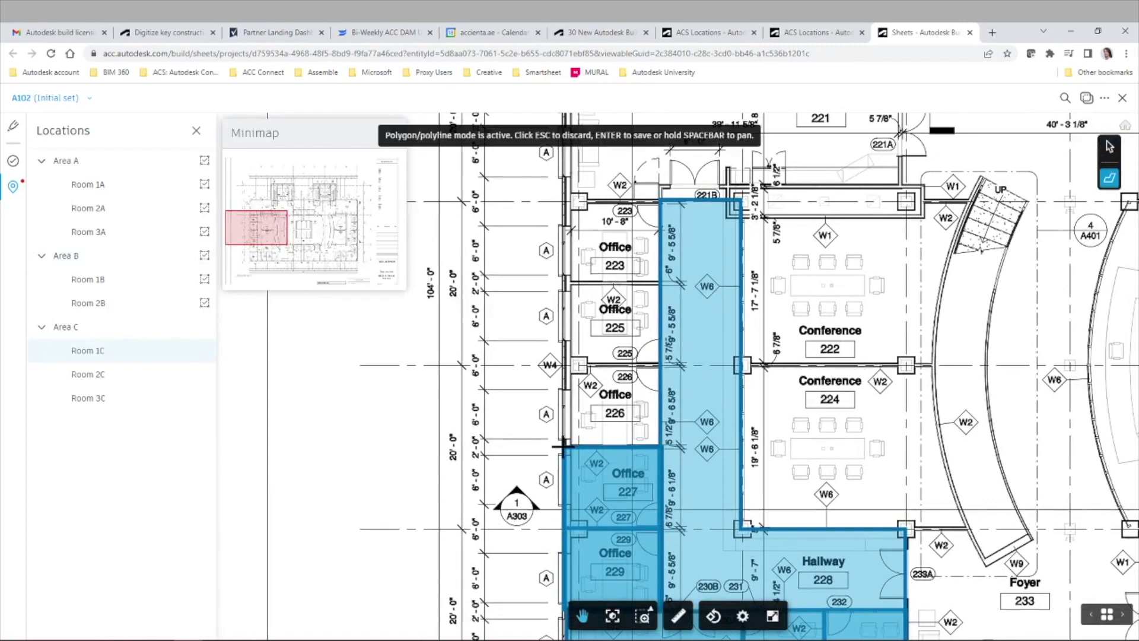
left_click(562, 445)
left_click(661, 445)
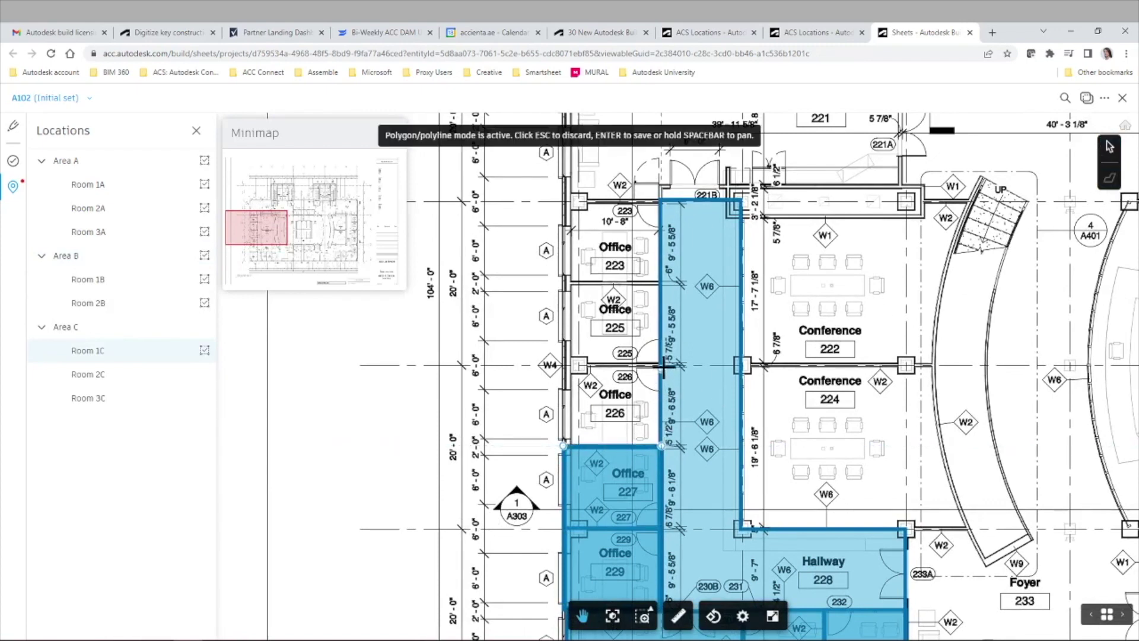
left_click(661, 365)
left_click(563, 364)
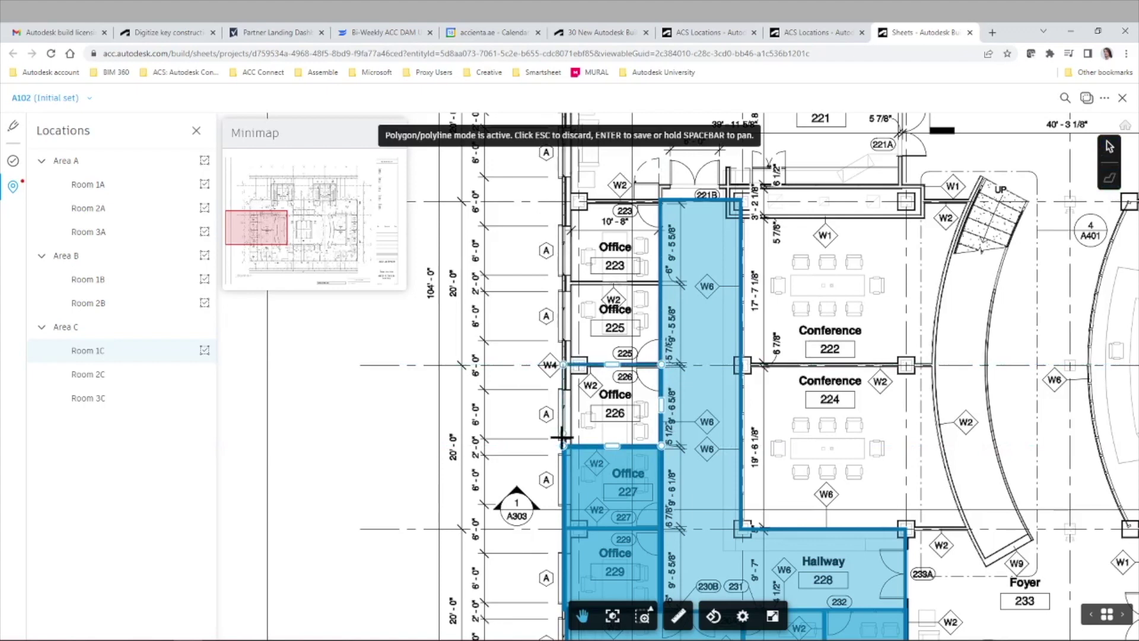
left_click(561, 446)
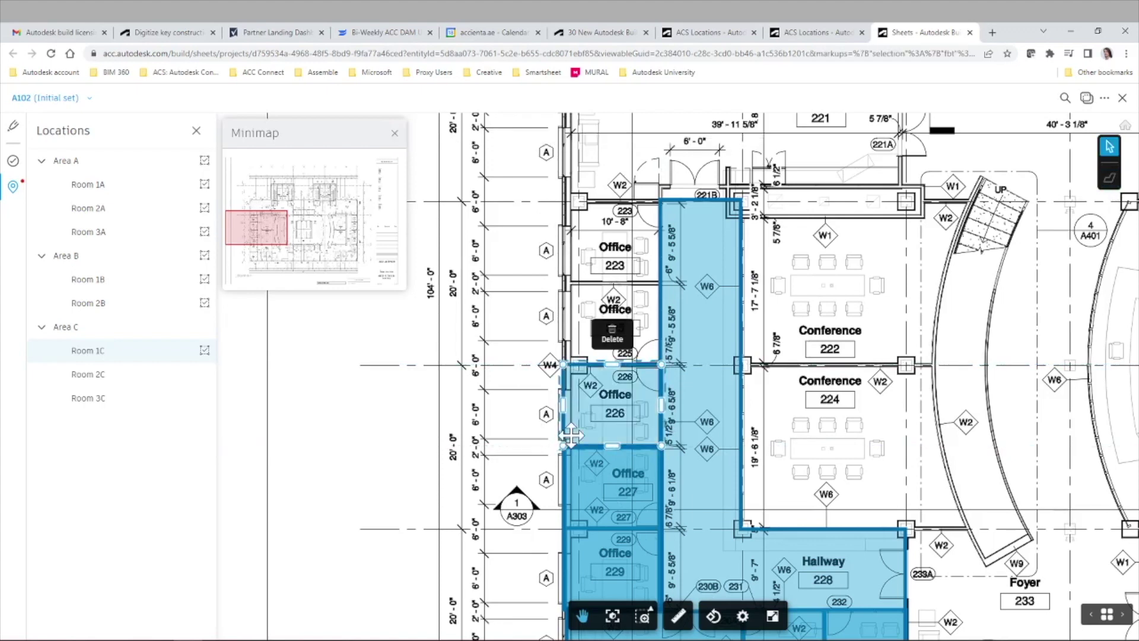
Select Room 2C and outline Office 225 as its area.
left_click(129, 380)
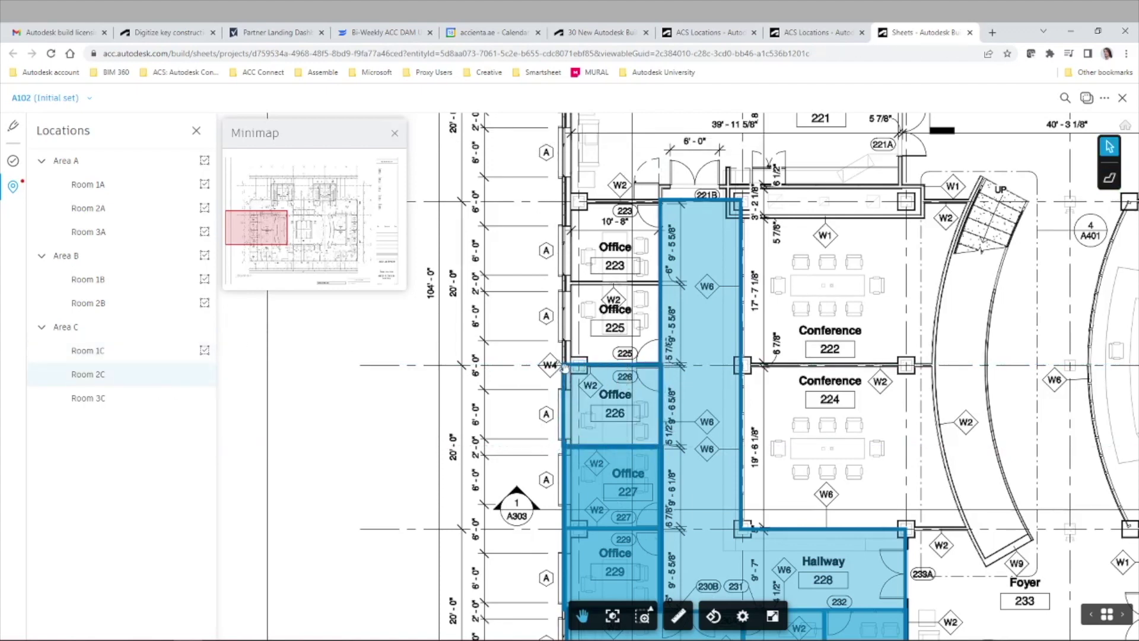
left_click(1109, 179)
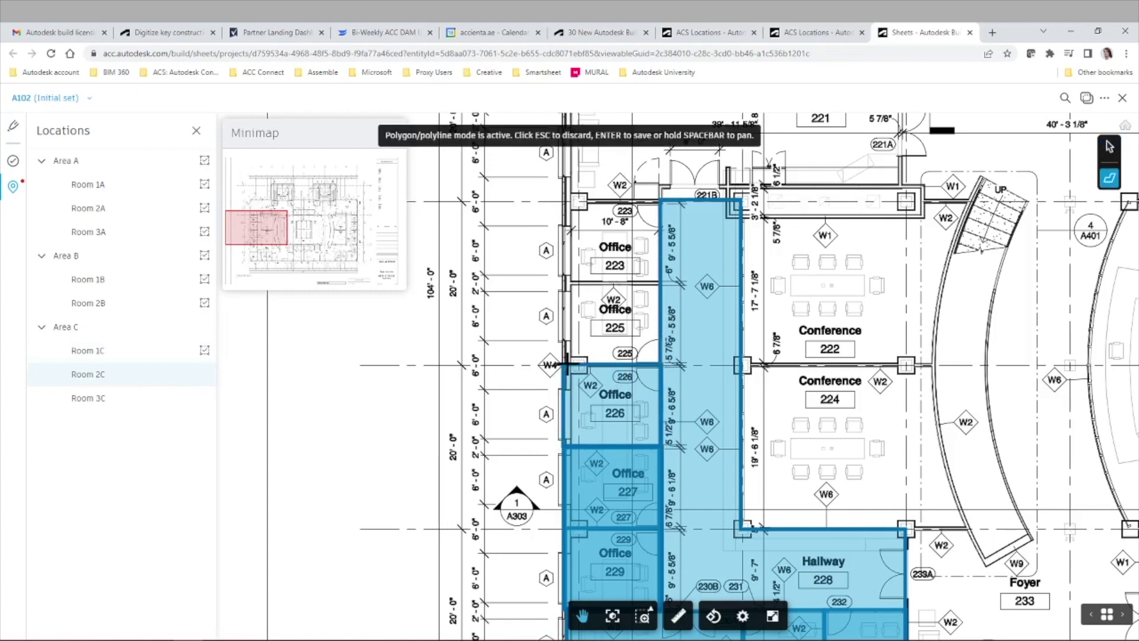
left_click(564, 364)
left_click(662, 364)
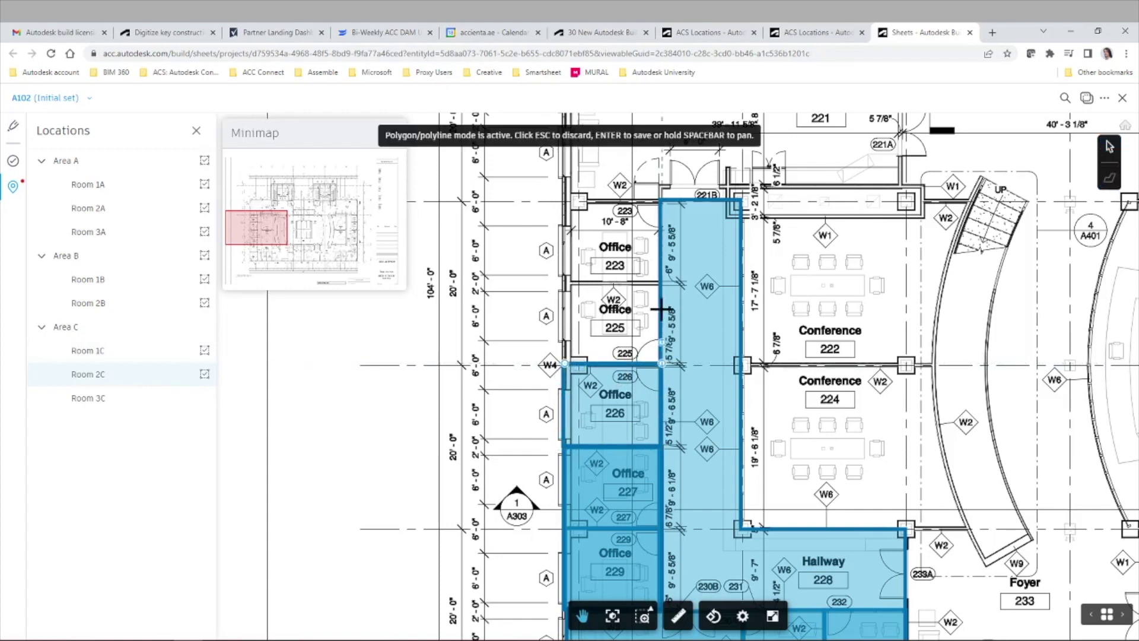
left_click(662, 282)
left_click(564, 282)
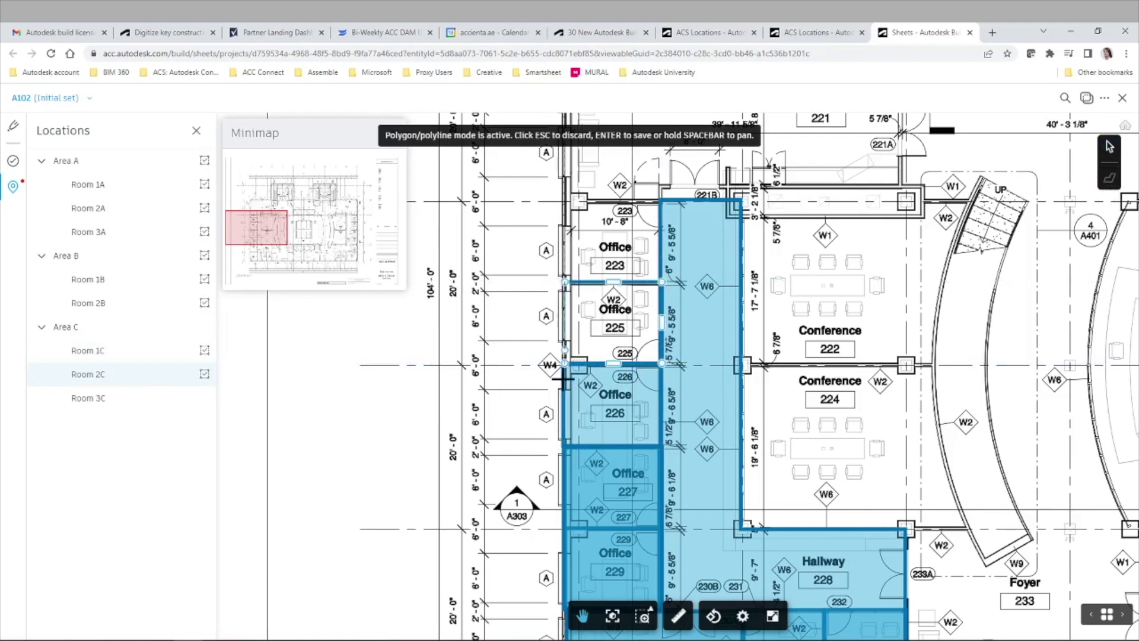
left_click(565, 364)
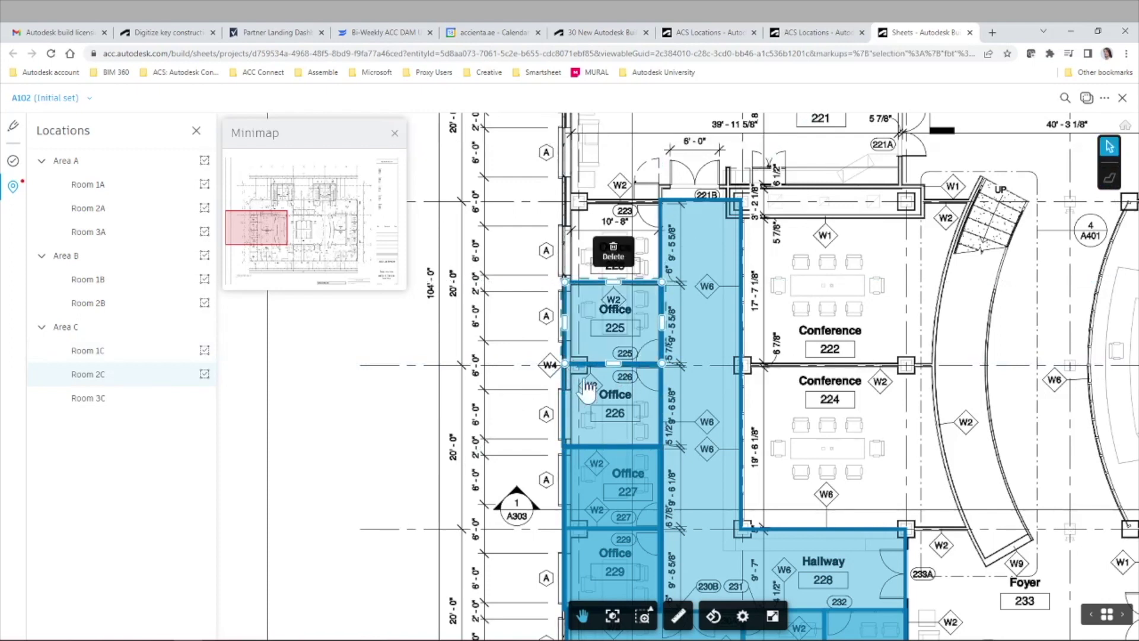
Select Room 3C and outline Office 223 as its area.
left_click(174, 403)
left_click(1109, 177)
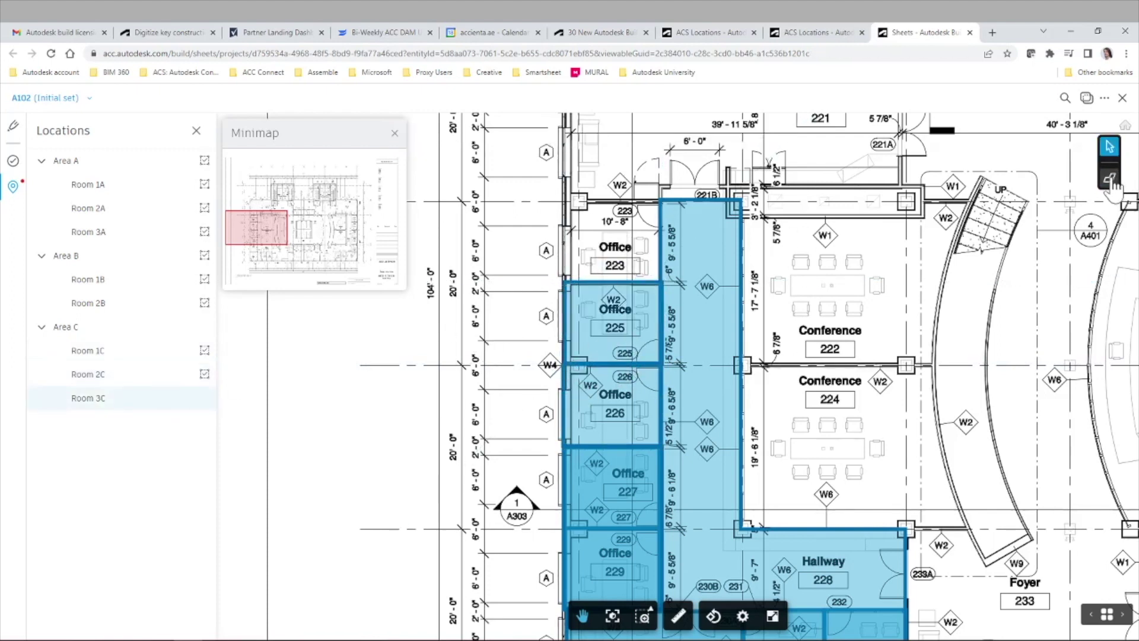
left_click(564, 282)
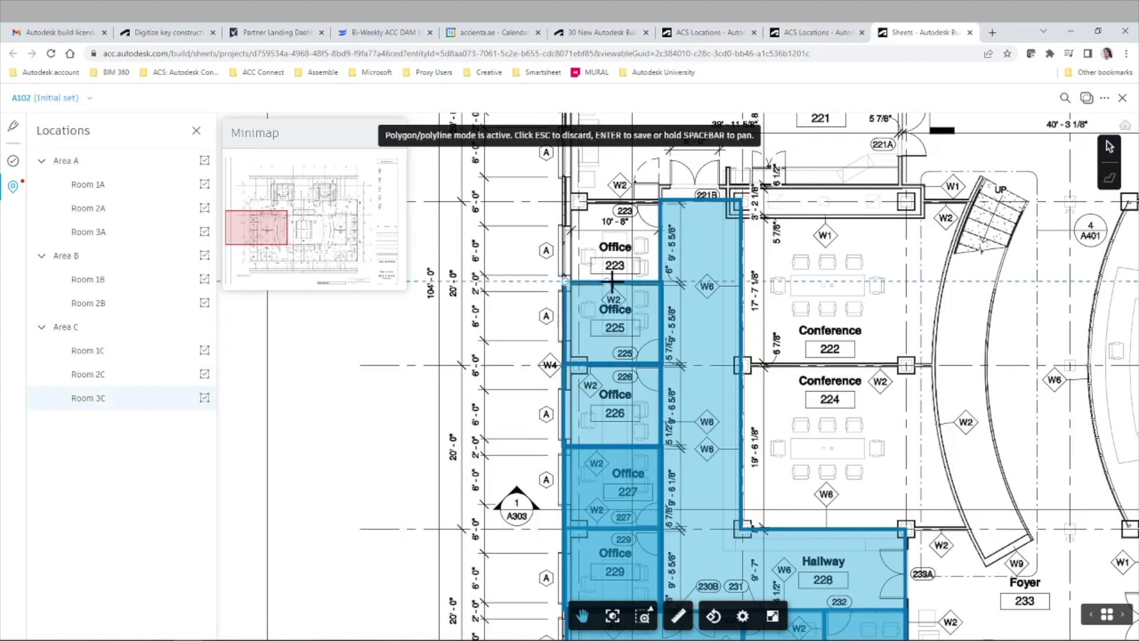
left_click(660, 282)
left_click(660, 201)
left_click(565, 200)
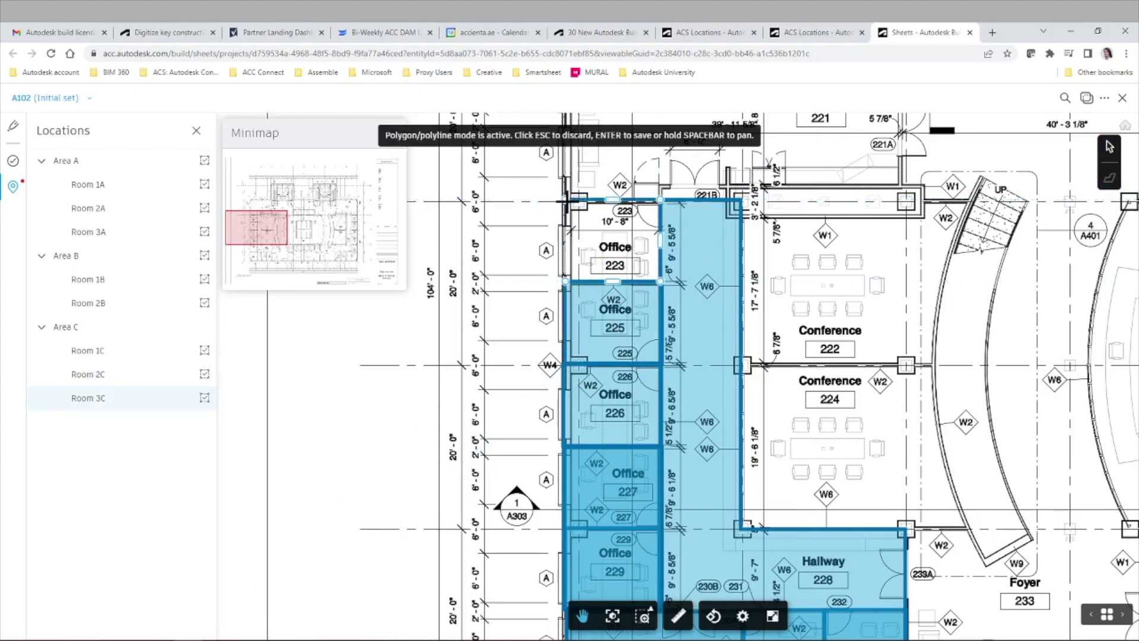
left_click(564, 282)
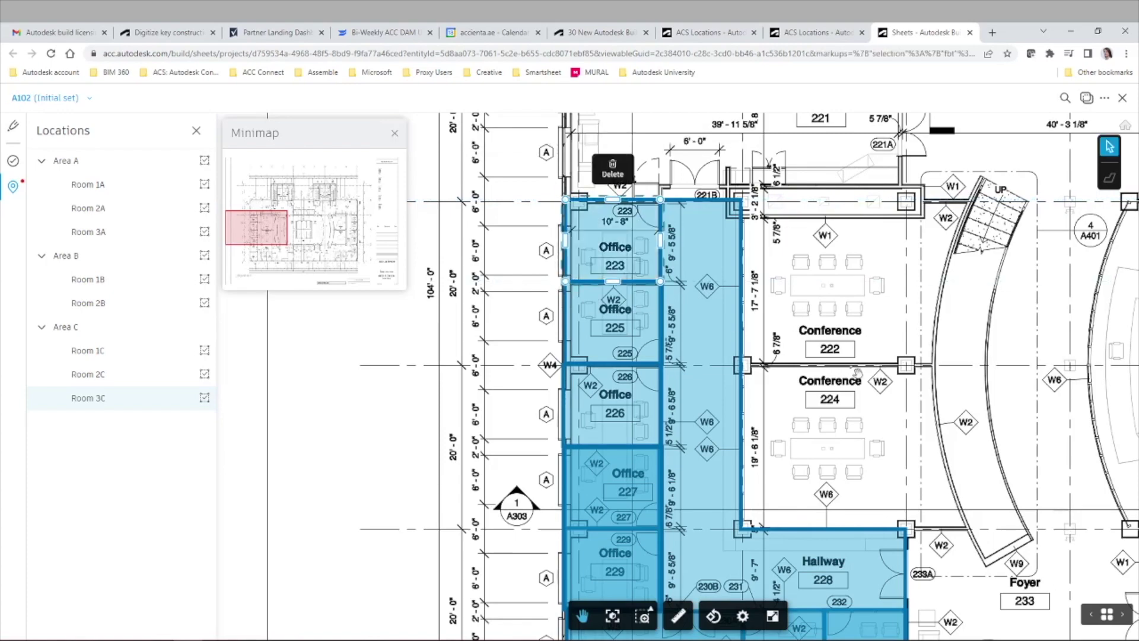
left_click(827, 319)
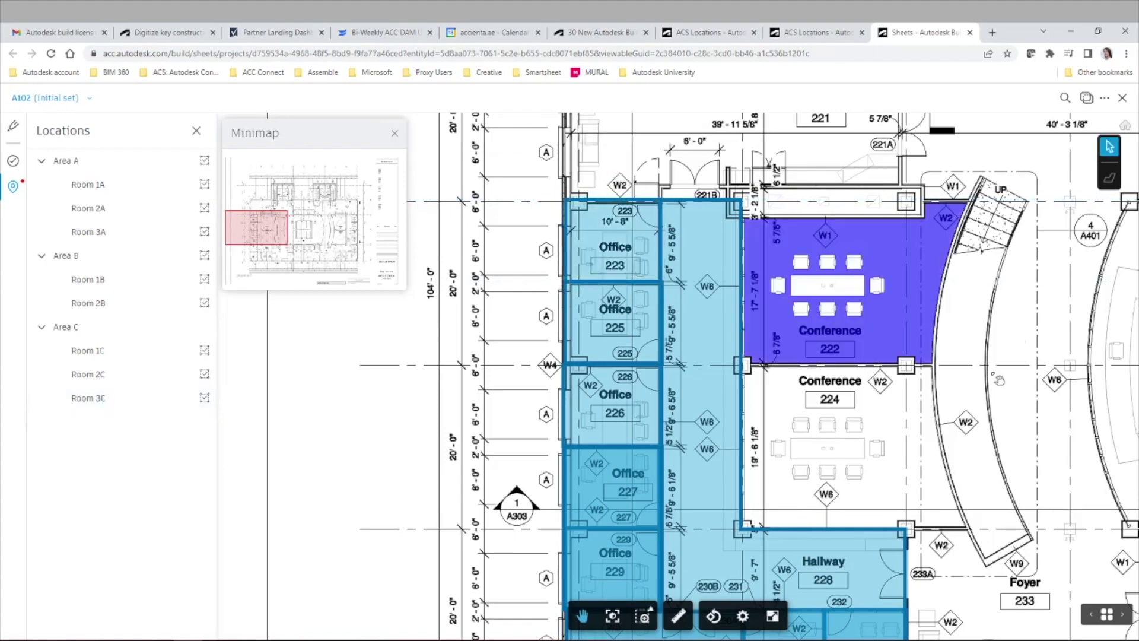
scroll(999, 380, "down", 3)
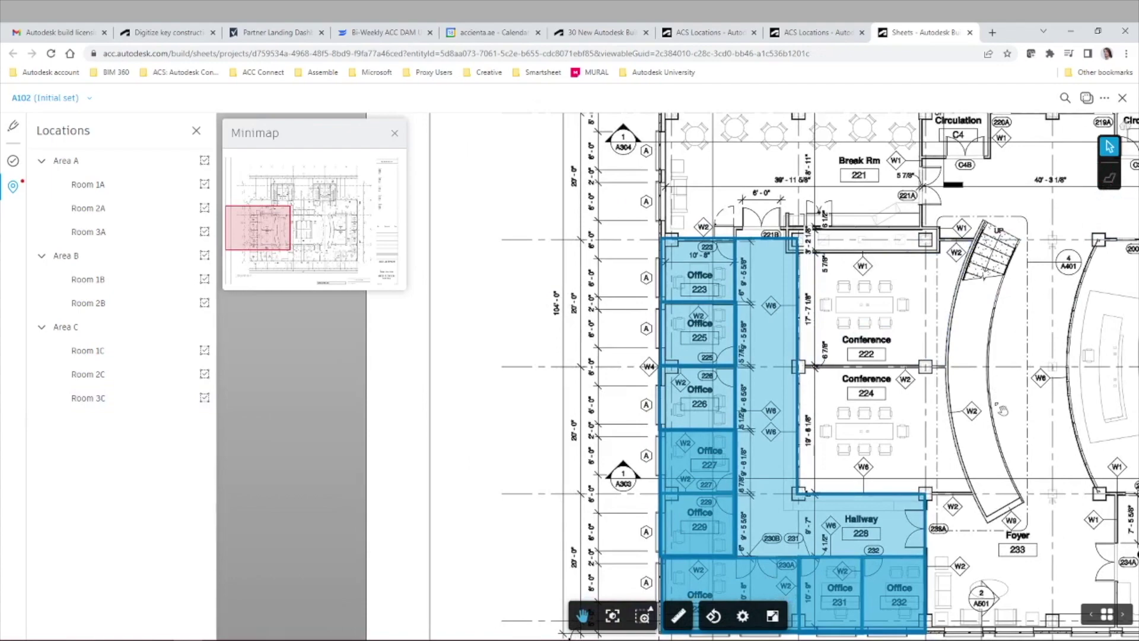
scroll(1002, 409, "down", 2)
Reopen sheet A102 from the project's Sheets list and show its Locations list.
left_click_drag(1001, 409, 855, 381)
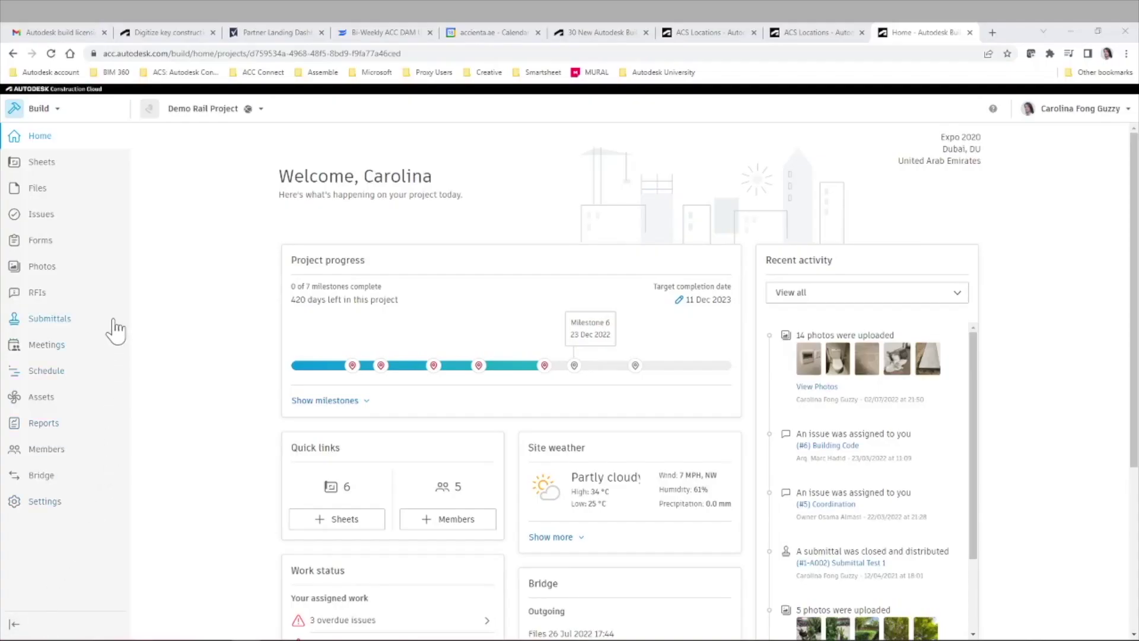
left_click(48, 168)
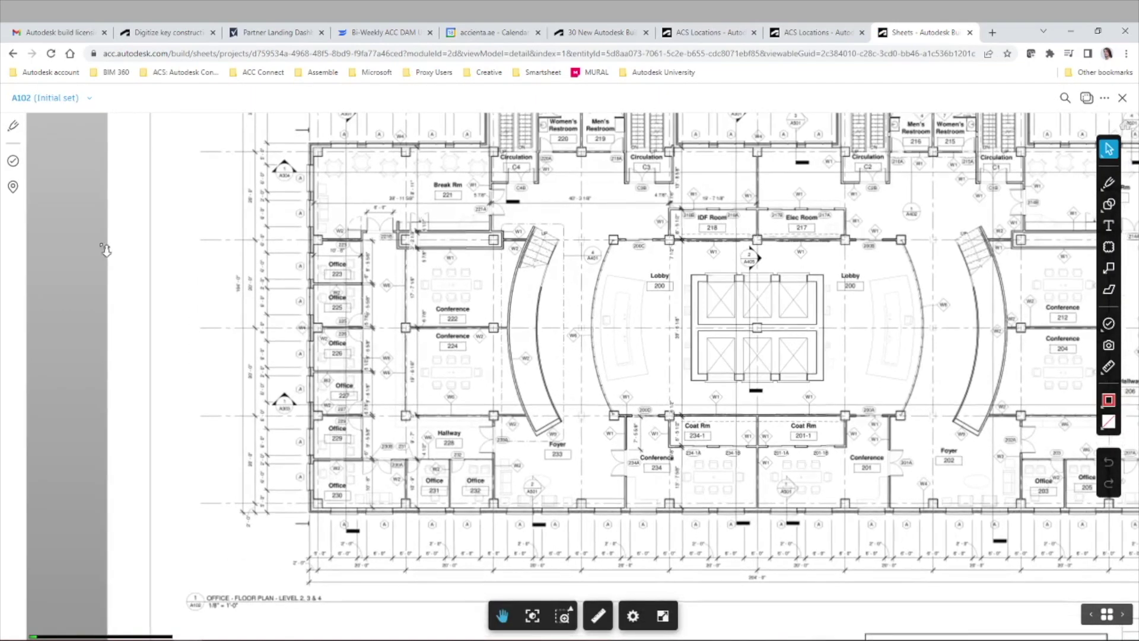
left_click(14, 187)
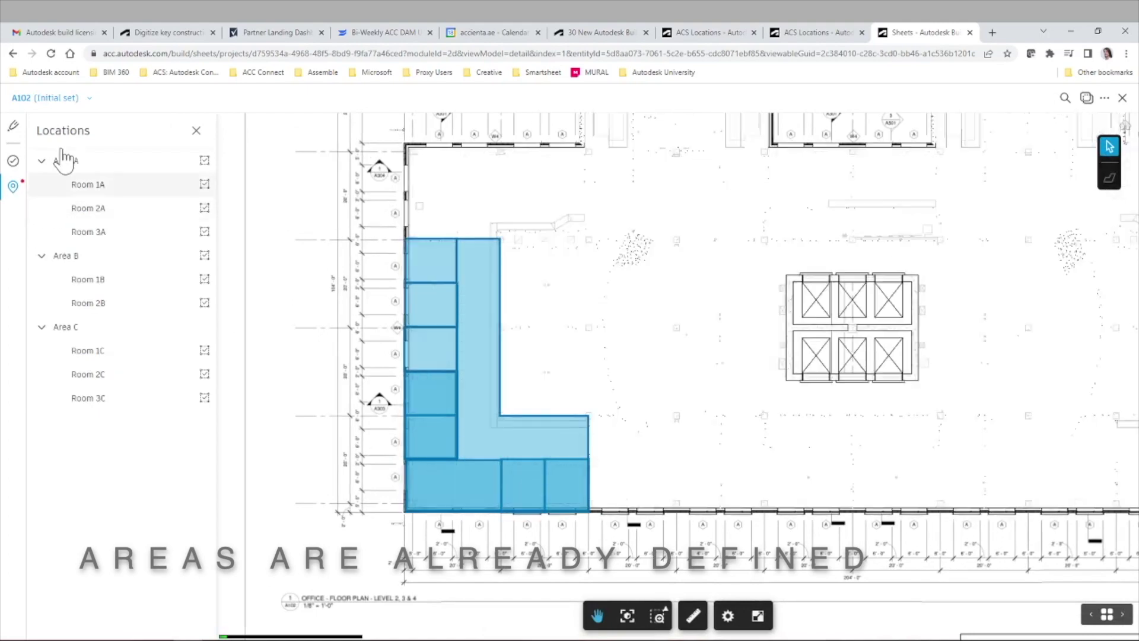
Pin Building Code issue #11 at the hallway, keeping Area A as its location.
left_click(14, 162)
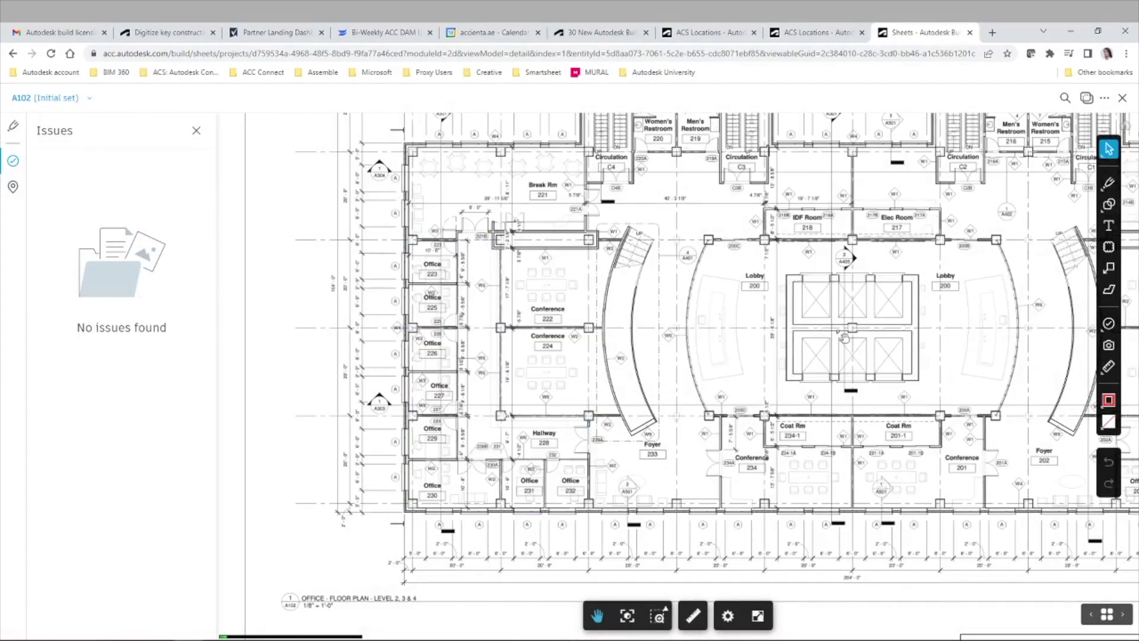
left_click(1107, 324)
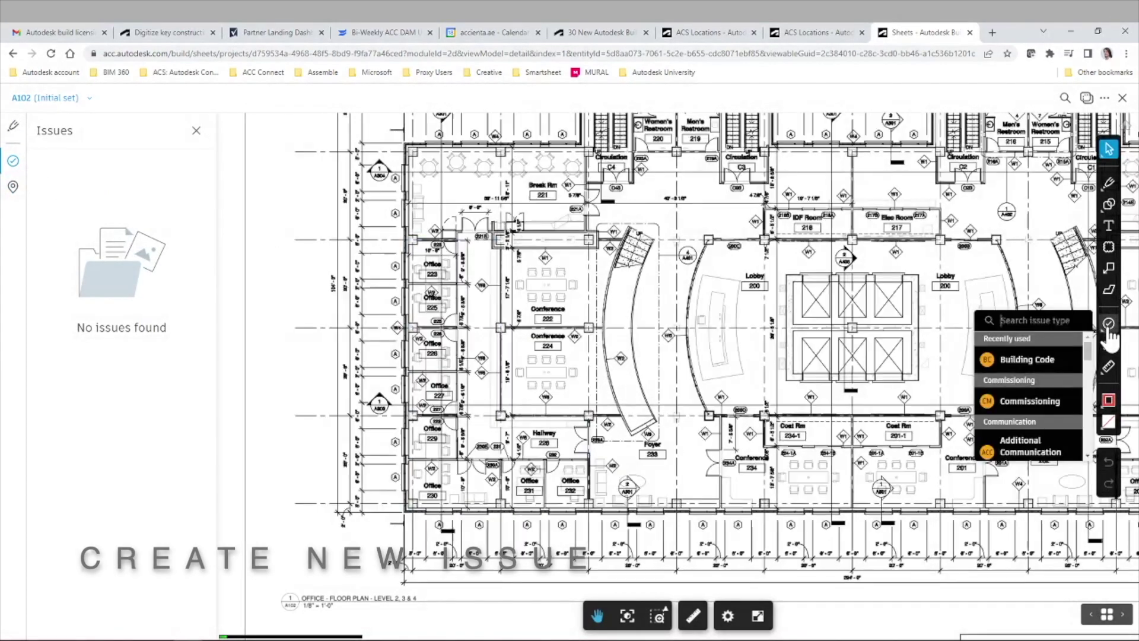
left_click(1084, 354)
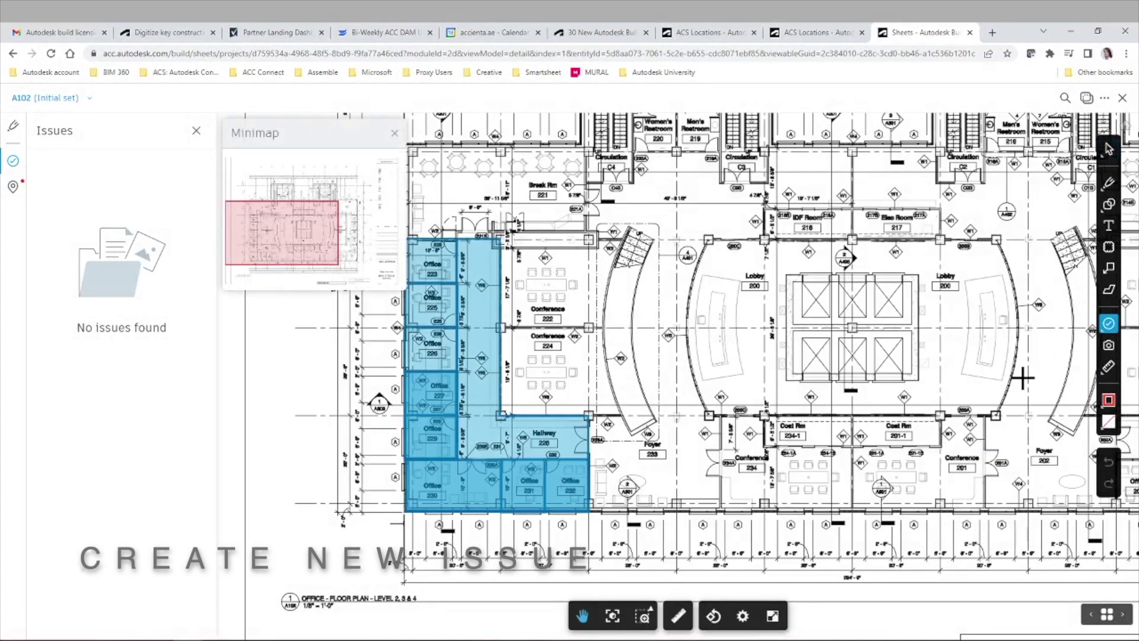
left_click(473, 435)
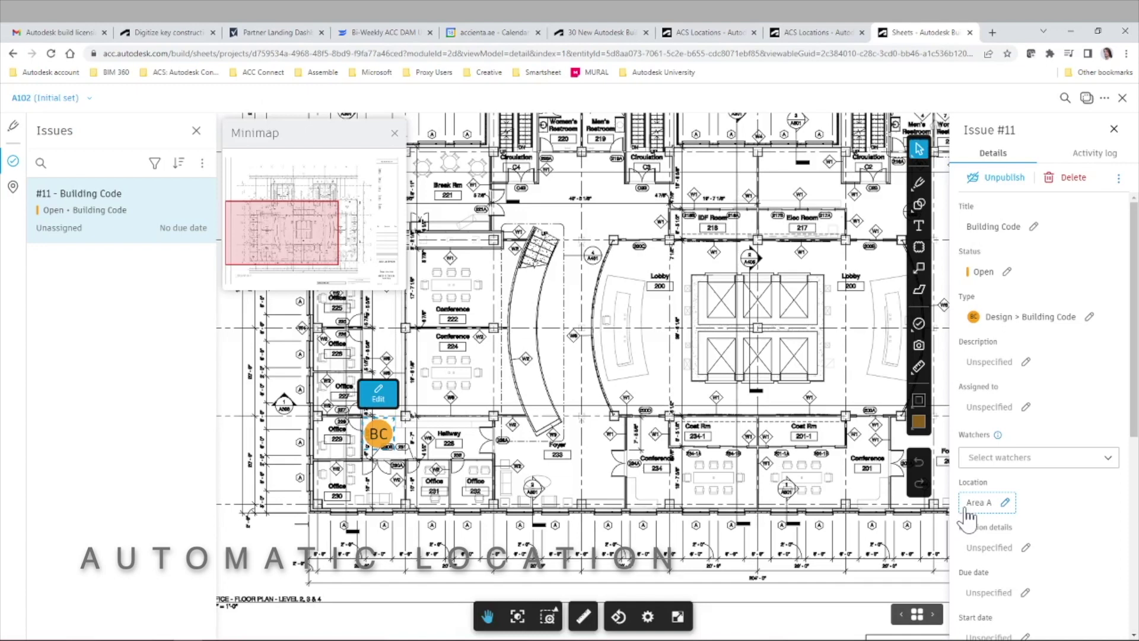
left_click(1005, 504)
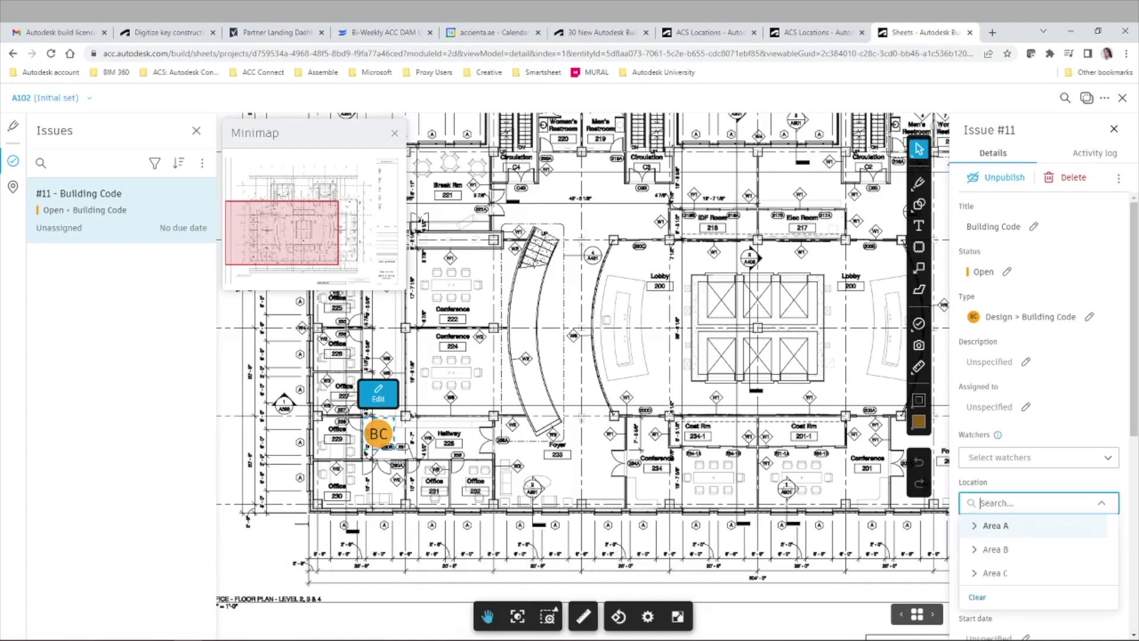
left_click(1052, 484)
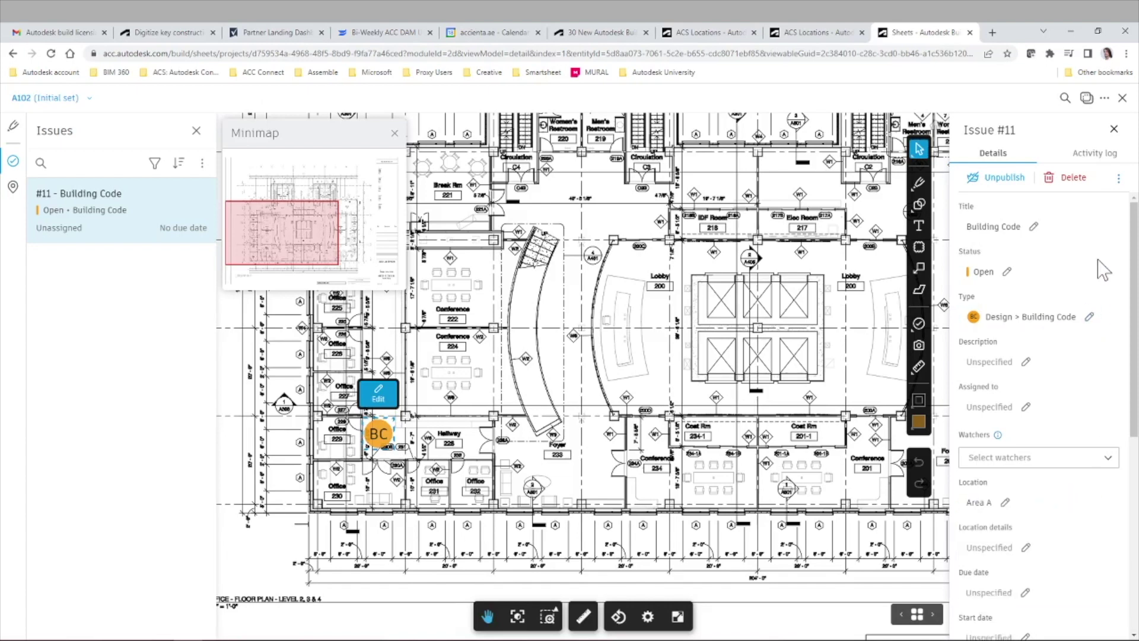
Start another issue on sheet A102 with the Coordination type.
left_click(918, 323)
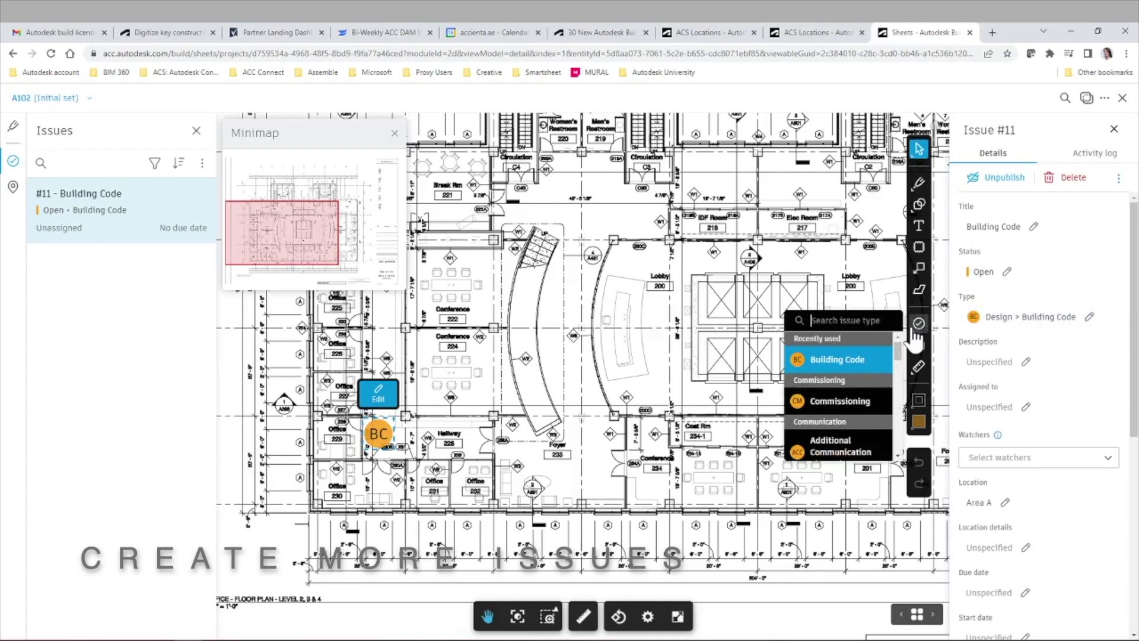
scroll(833, 405, "down", 5)
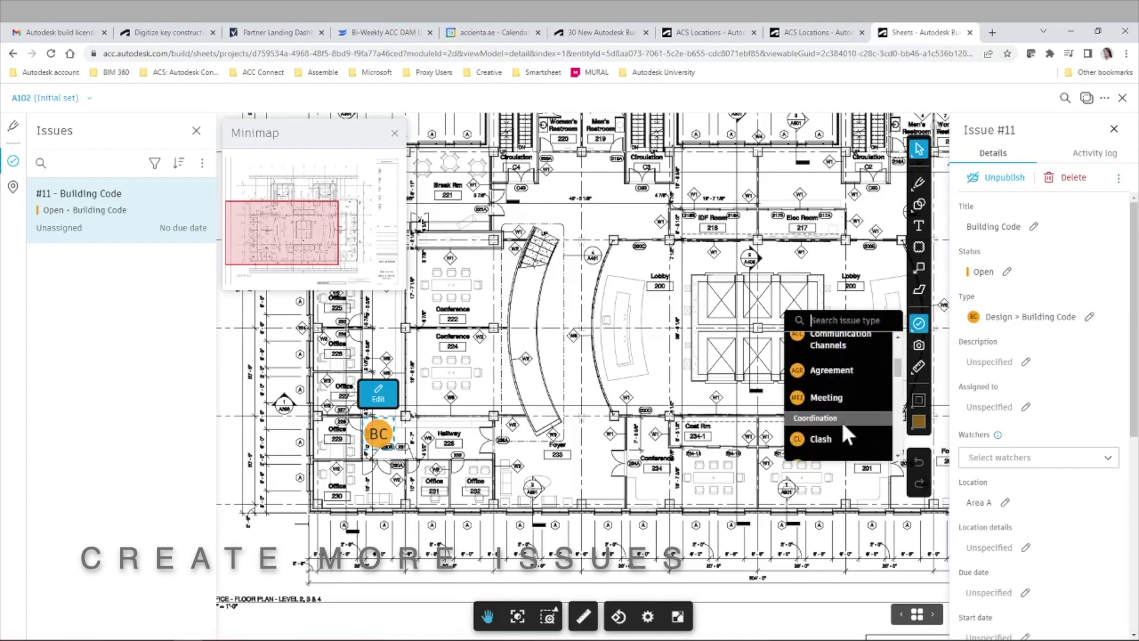
left_click(840, 391)
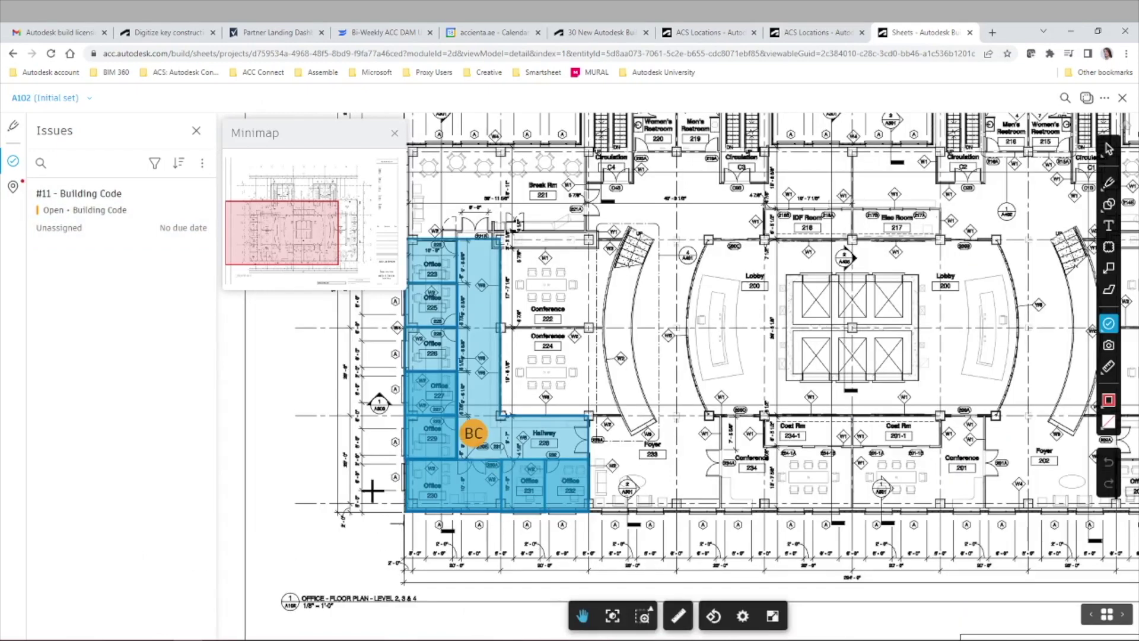
Pin Coordination issue #12 in Office 230 (Room 1A) and Work to Complete issue #13 in Room 1C.
left_click(439, 479)
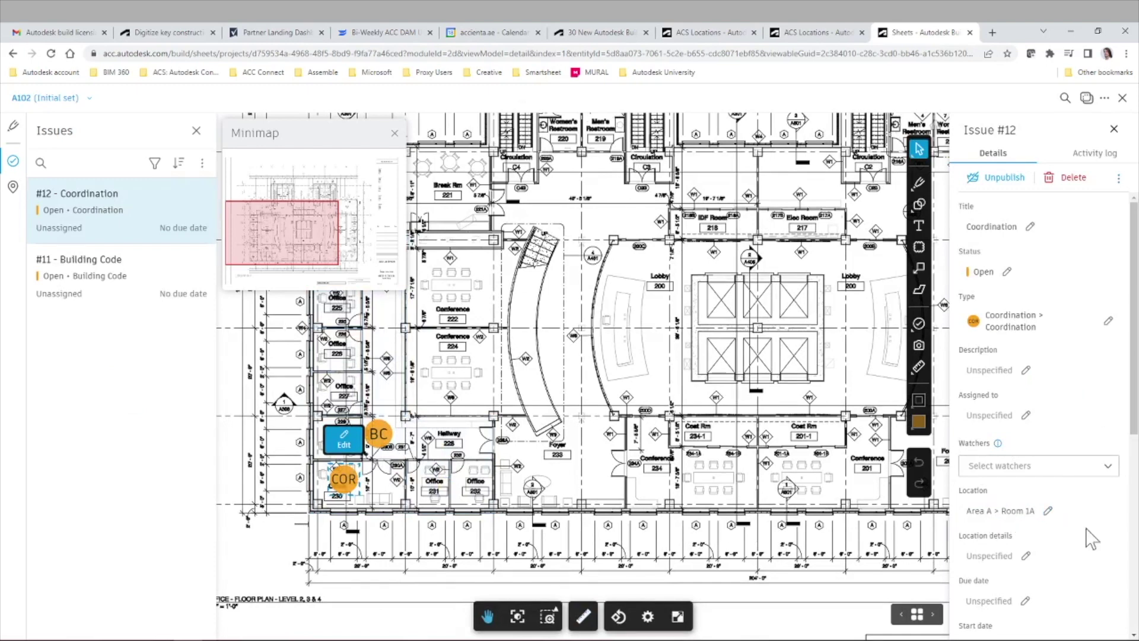
left_click(919, 323)
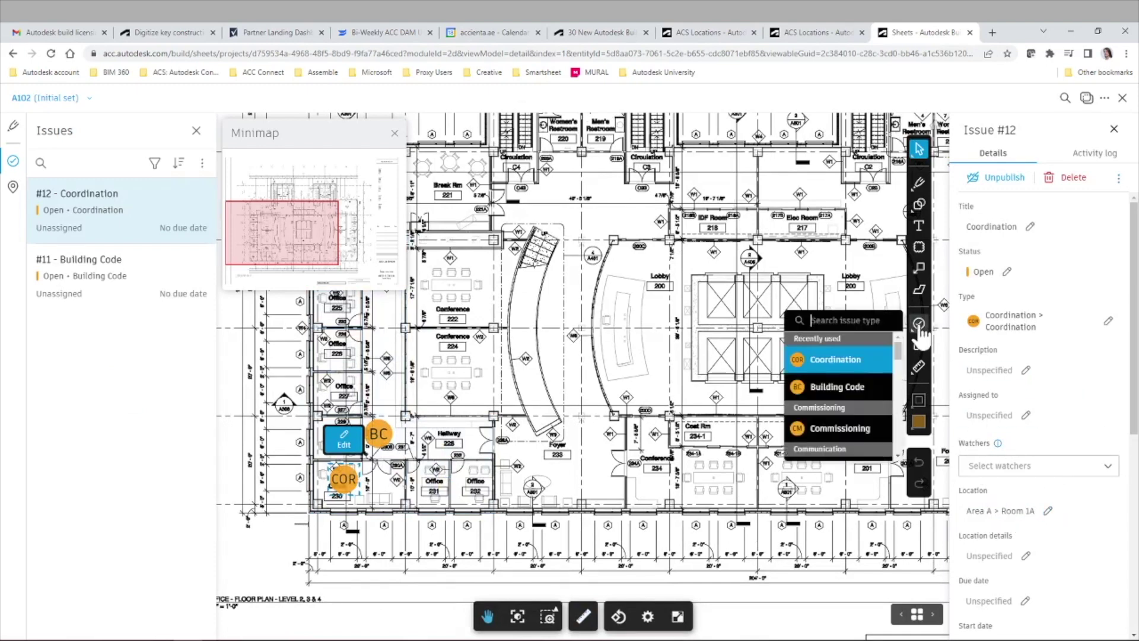
scroll(840, 396, "down", 5)
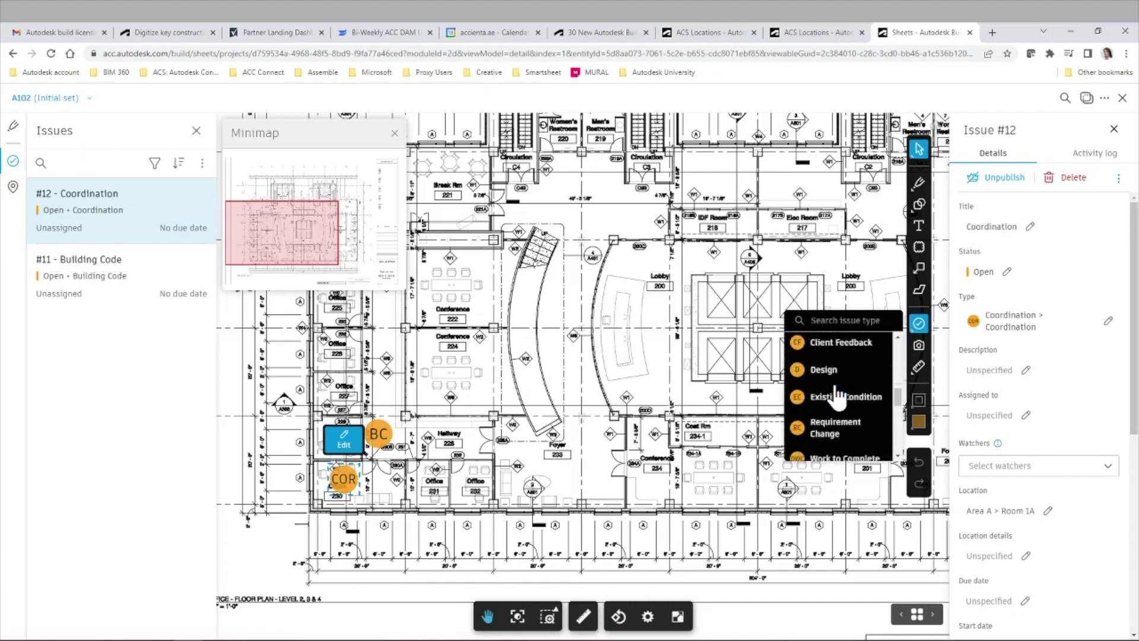
left_click(844, 392)
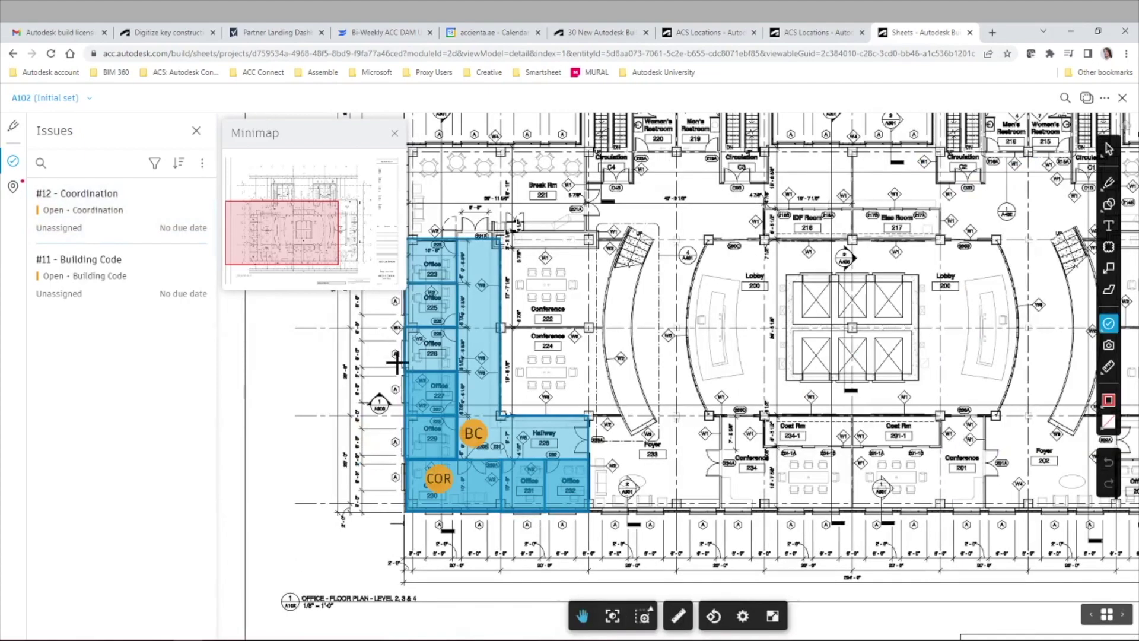
left_click(431, 352)
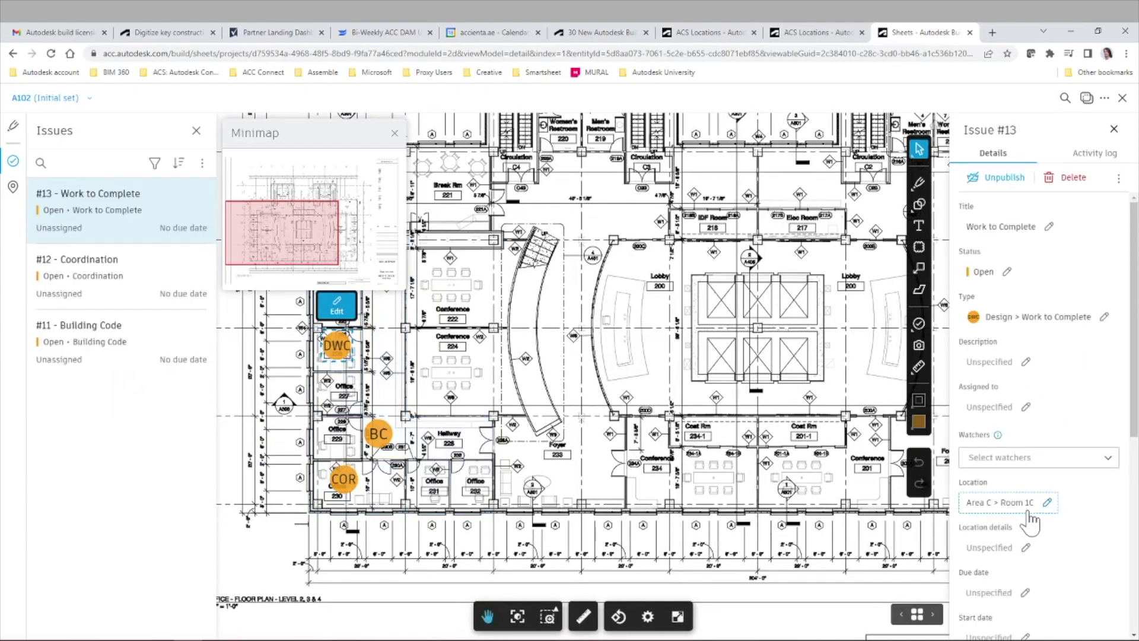
left_click_drag(478, 395, 568, 432)
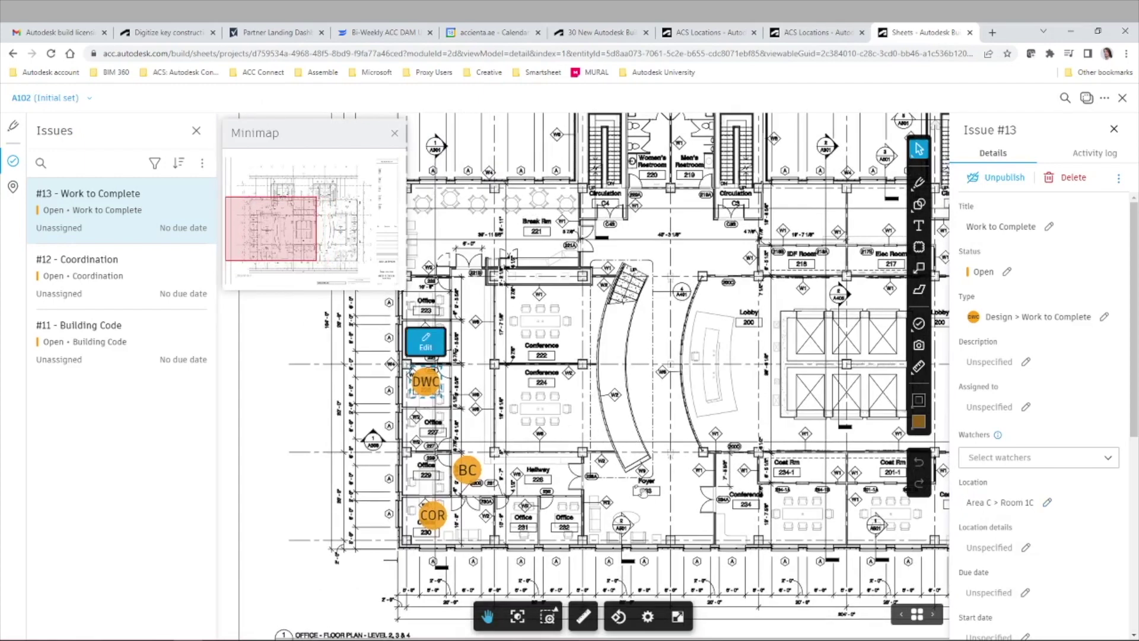
Close sheet A102, go to Issues, clear the existing filter to list all 10 issues, and open filter options.
left_click(1114, 129)
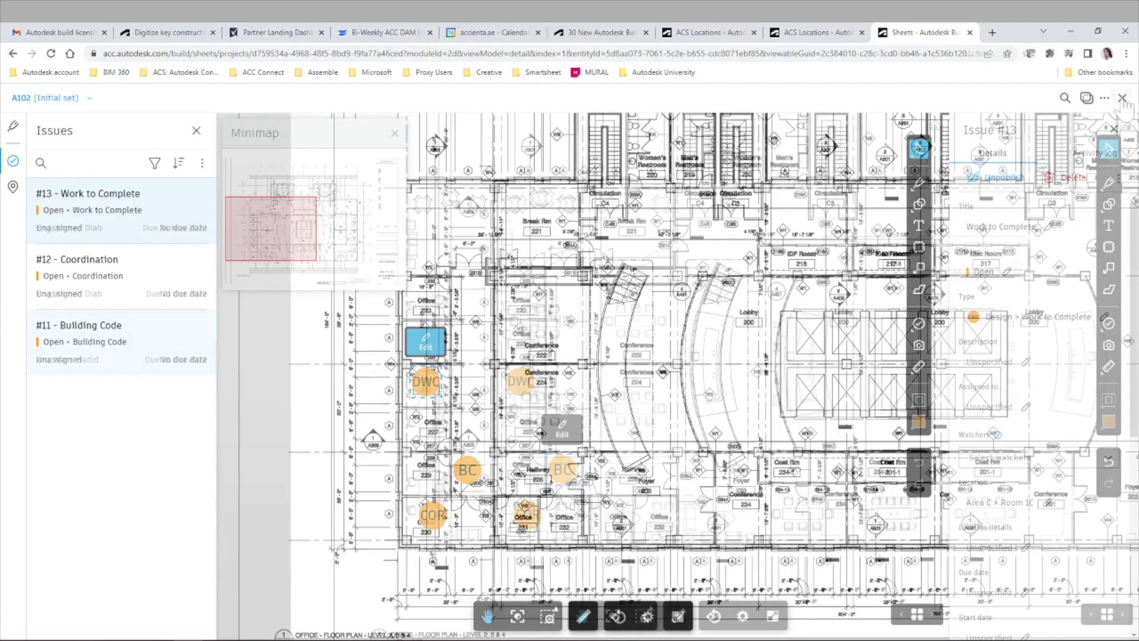
left_click(1123, 98)
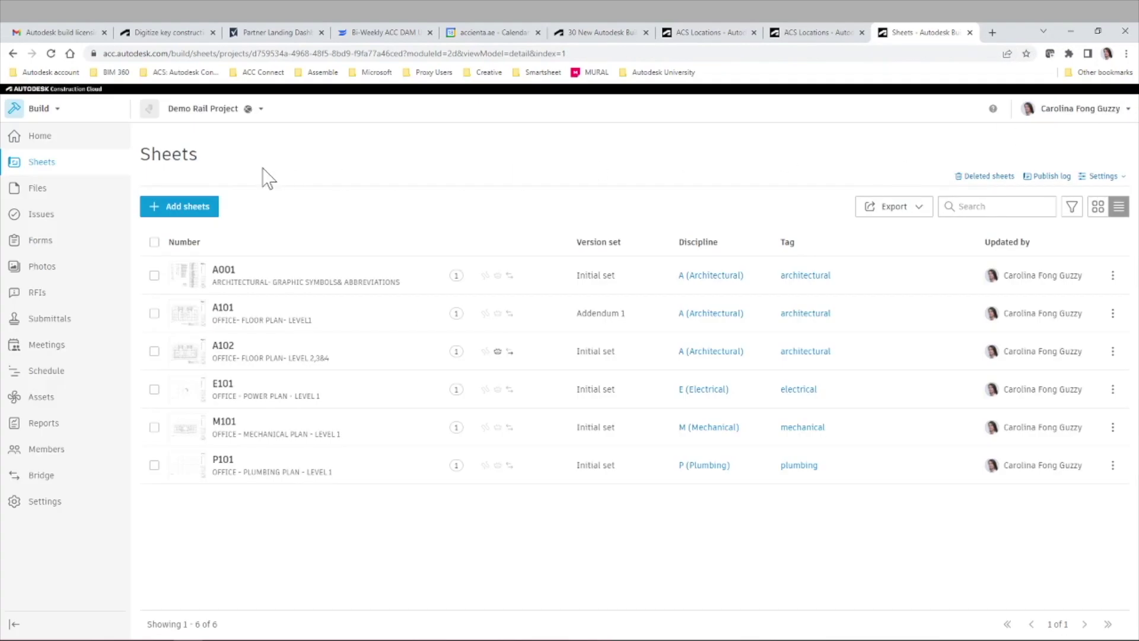
left_click(37, 218)
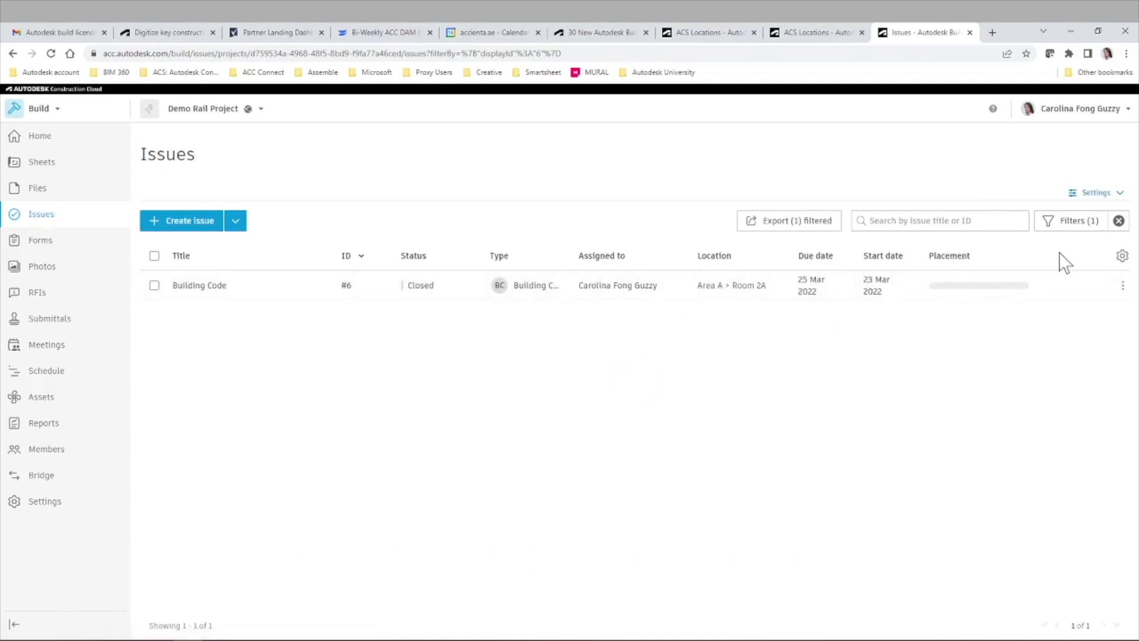
left_click(1118, 220)
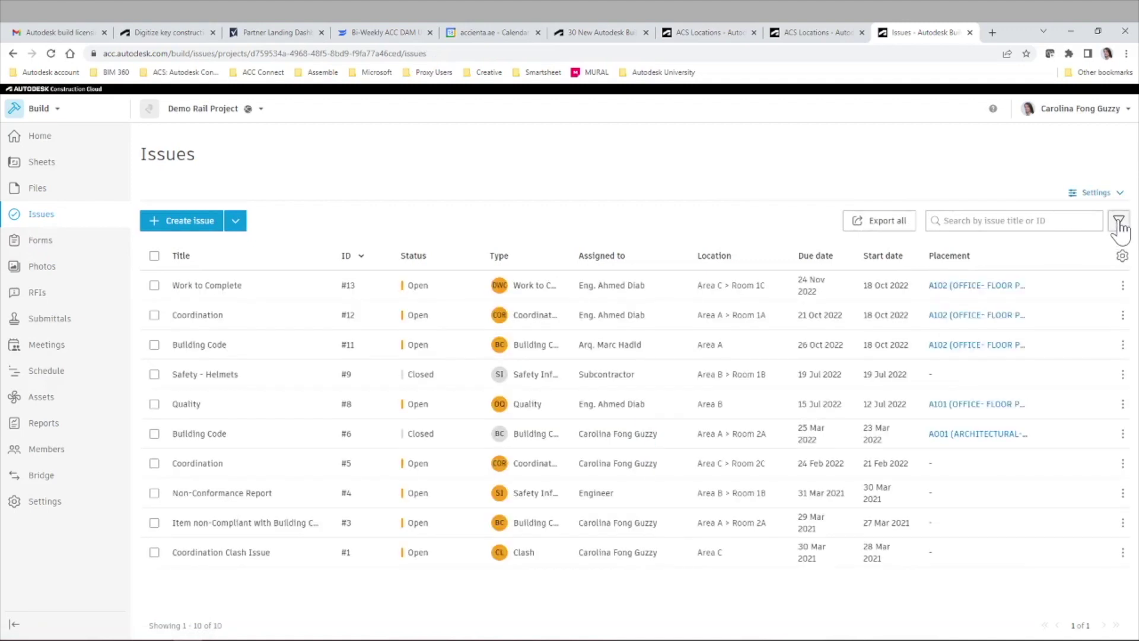
left_click(1120, 222)
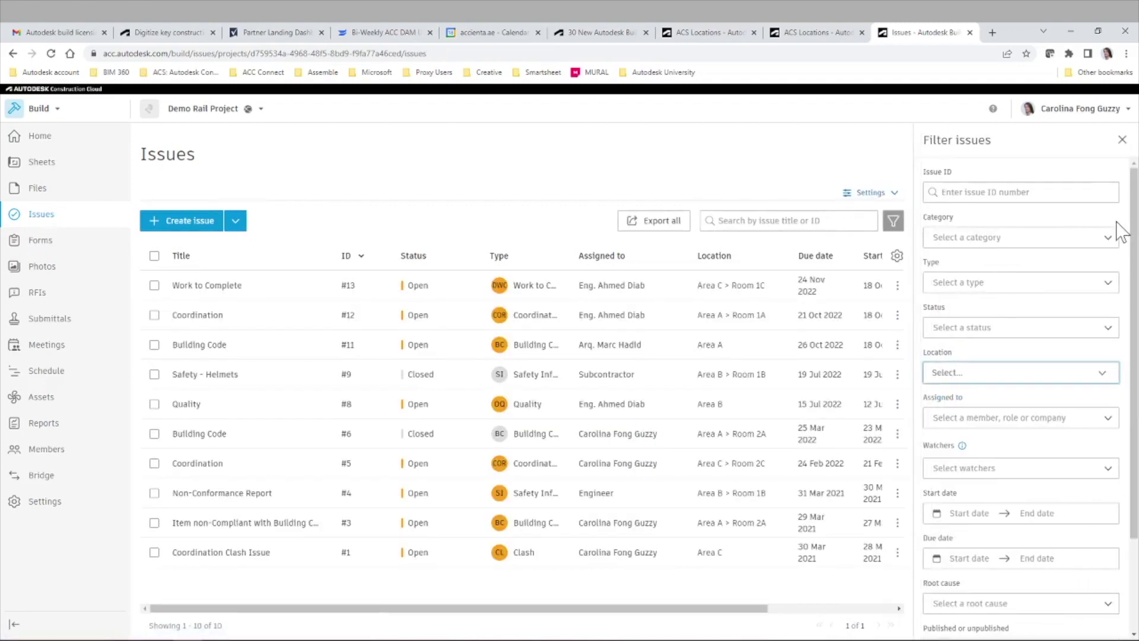
Filter the issues by location Area A, then by Area B, removing each filter afterwards.
left_click(1101, 375)
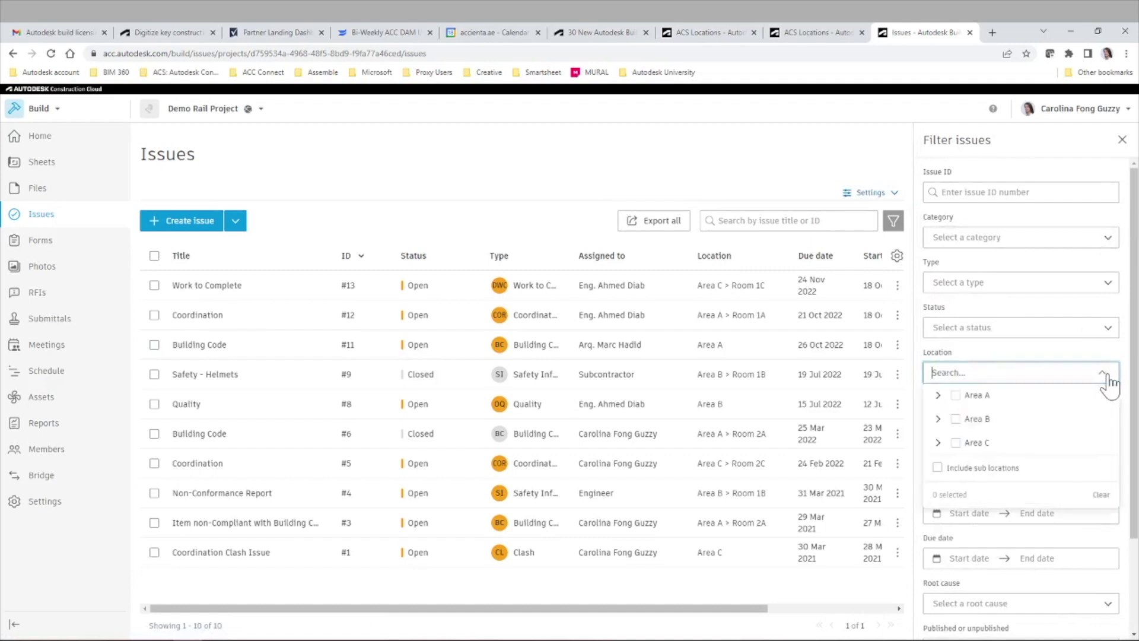
left_click(956, 395)
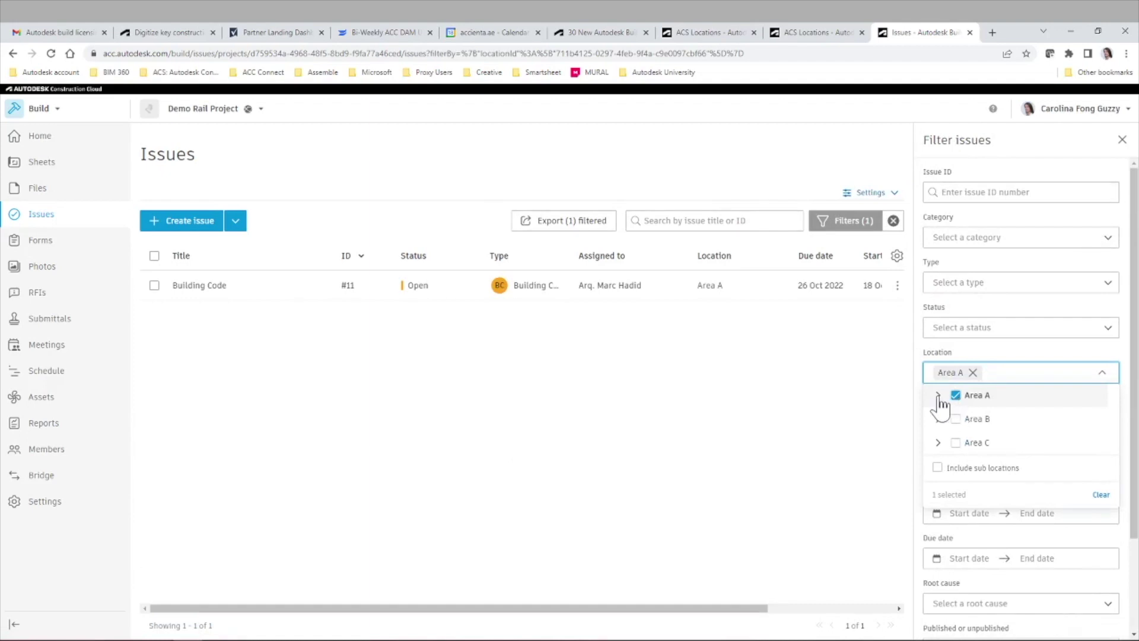
left_click(938, 396)
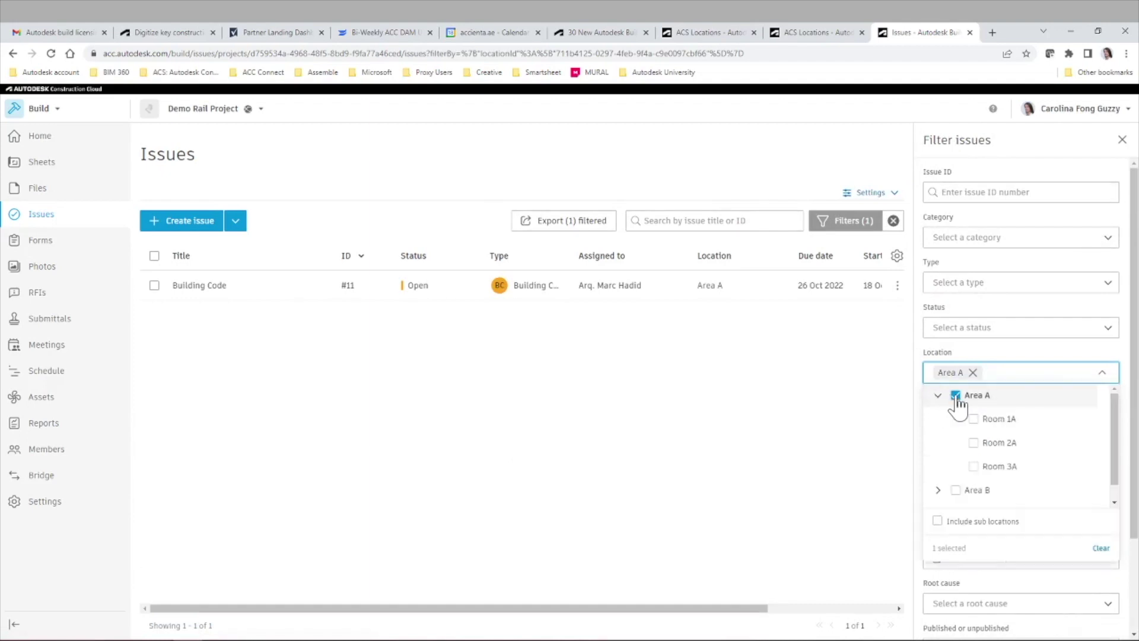
left_click(957, 396)
scroll(961, 469, "down", 1)
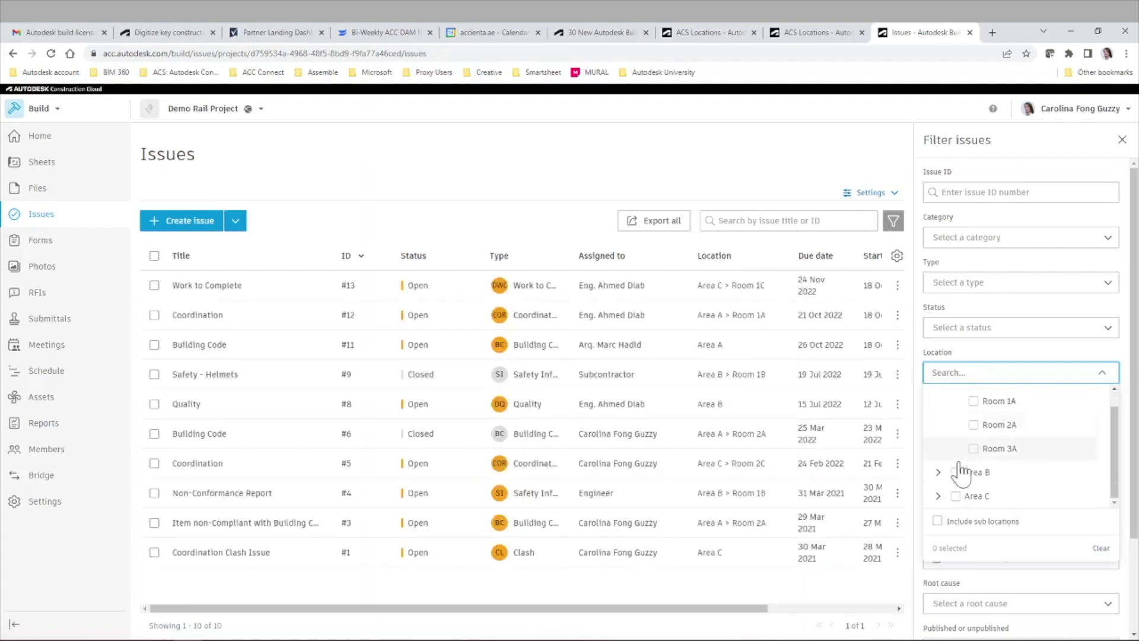
left_click(956, 472)
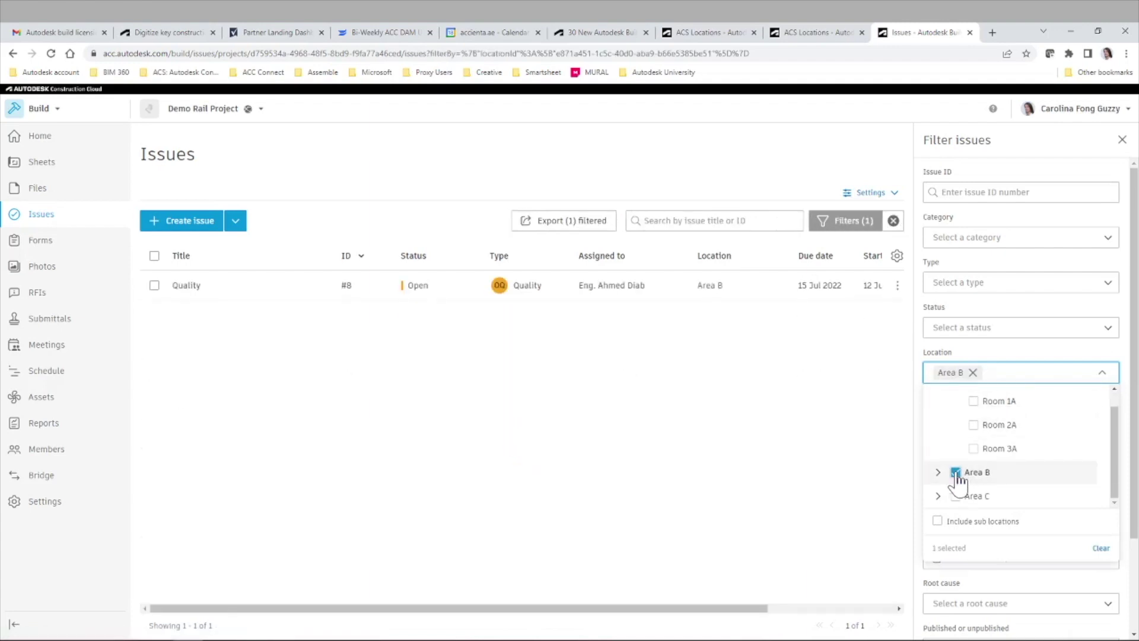
left_click(956, 473)
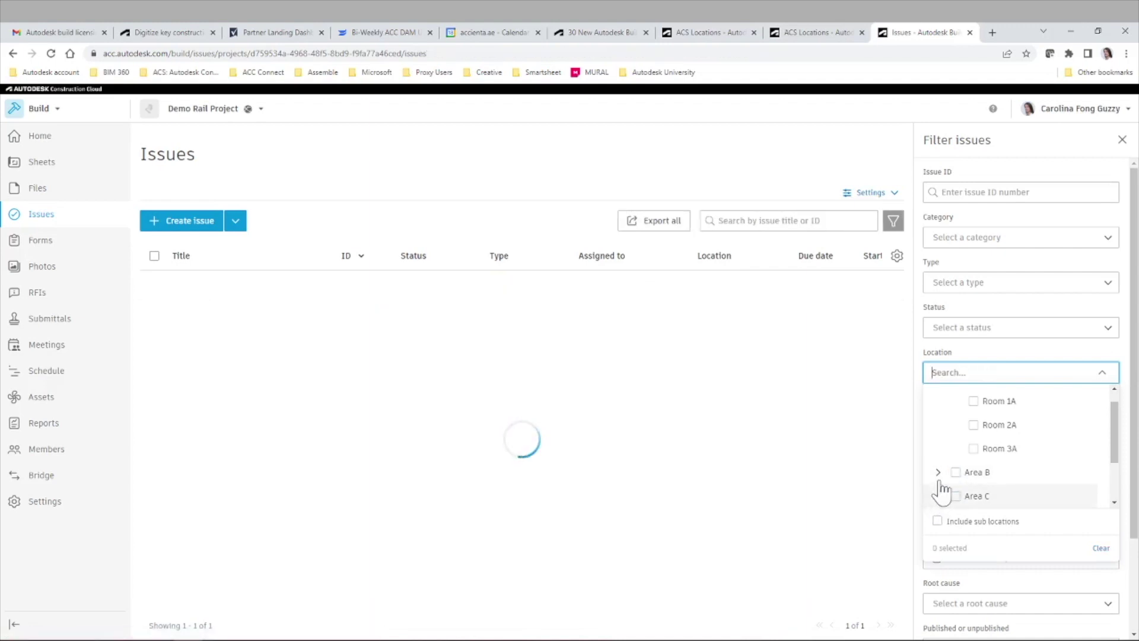
Filter the issues to Area C > Room 1C, then clear the location filter and close the panel.
left_click(938, 496)
scroll(945, 475, "down", 1)
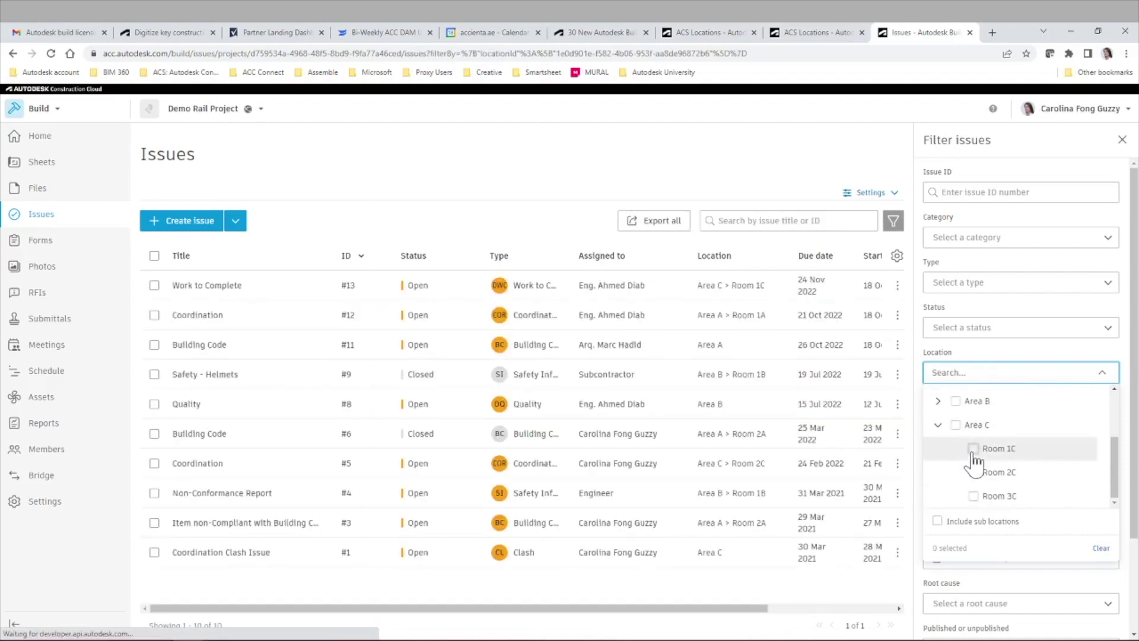
left_click(973, 450)
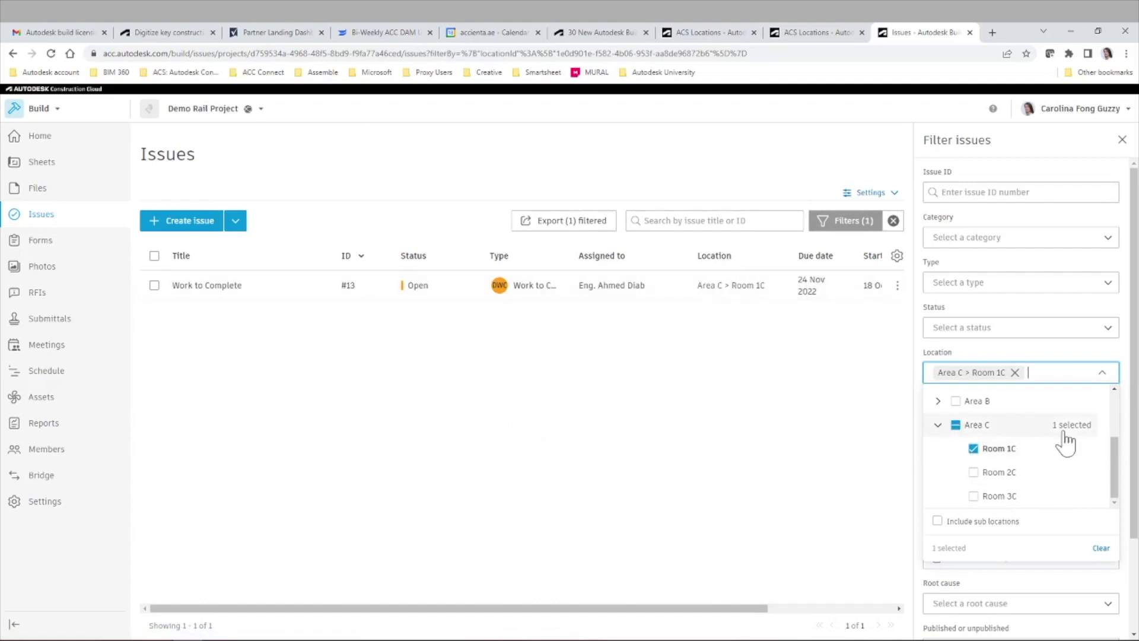
left_click(1101, 549)
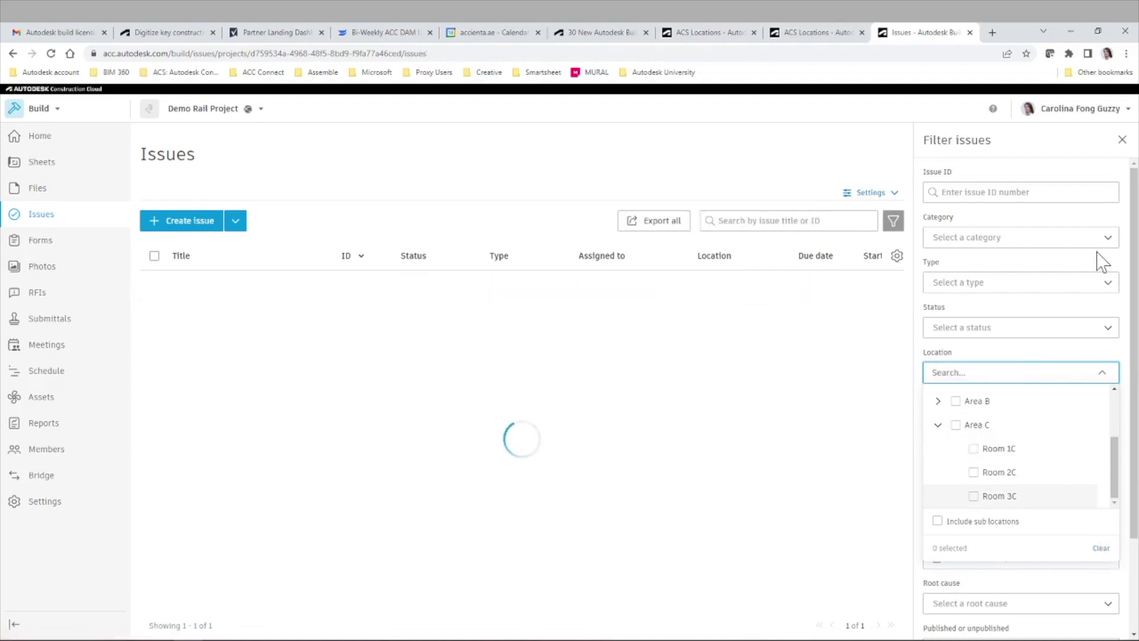
left_click(1123, 140)
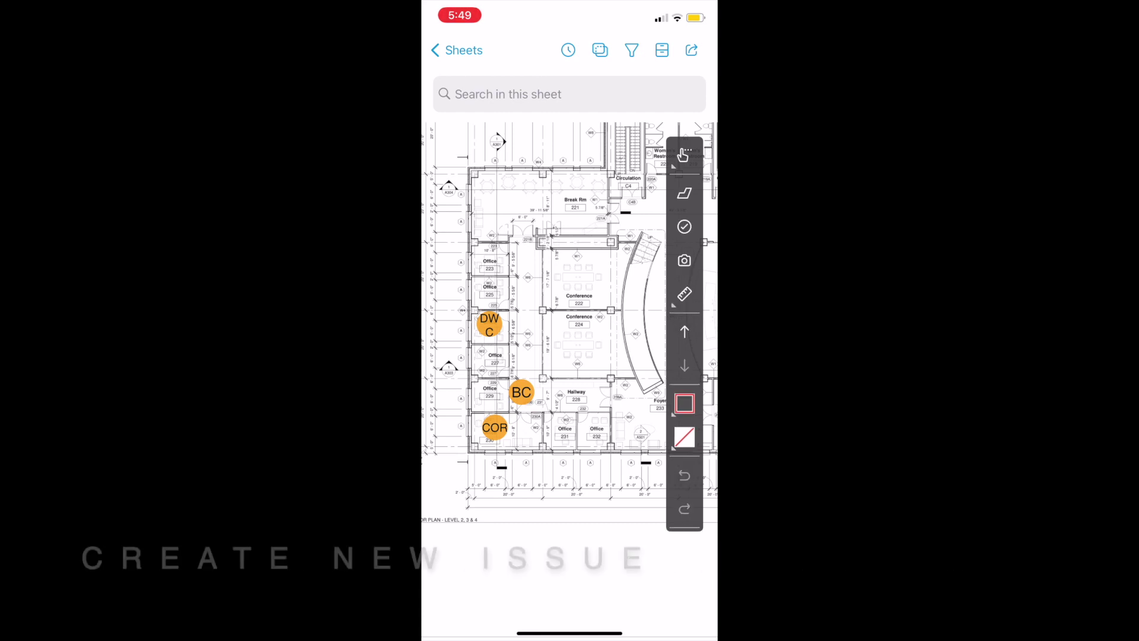
Set issue #14's due date to Oct 21, 2022 and start date to Oct 18, 2022.
scroll(569, 353, "down", 10)
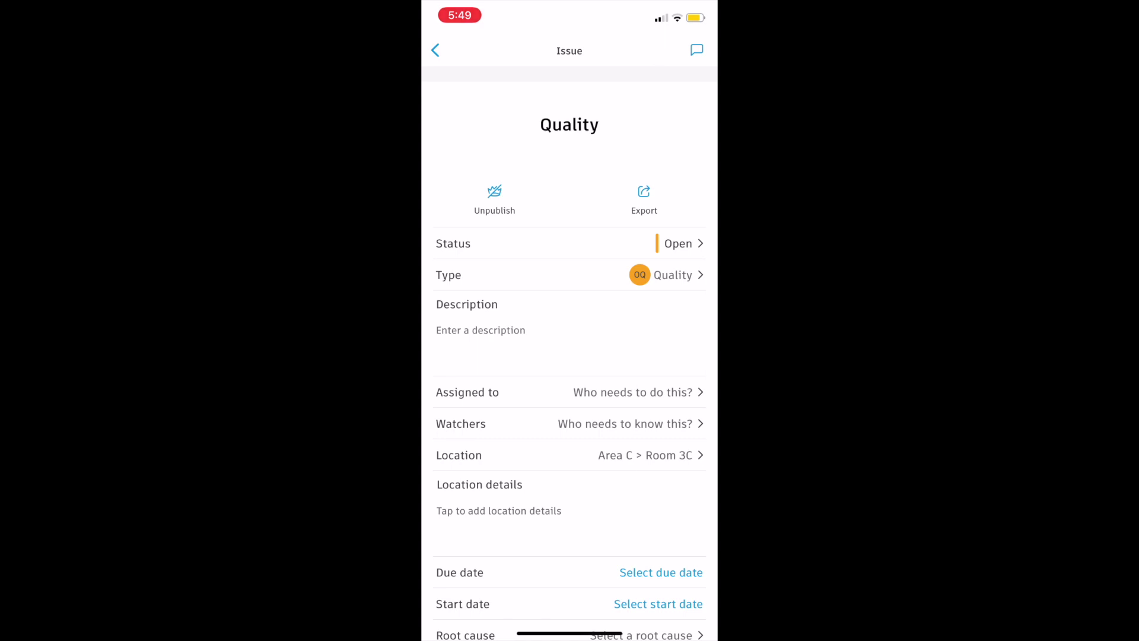
scroll(570, 356, "down", 3)
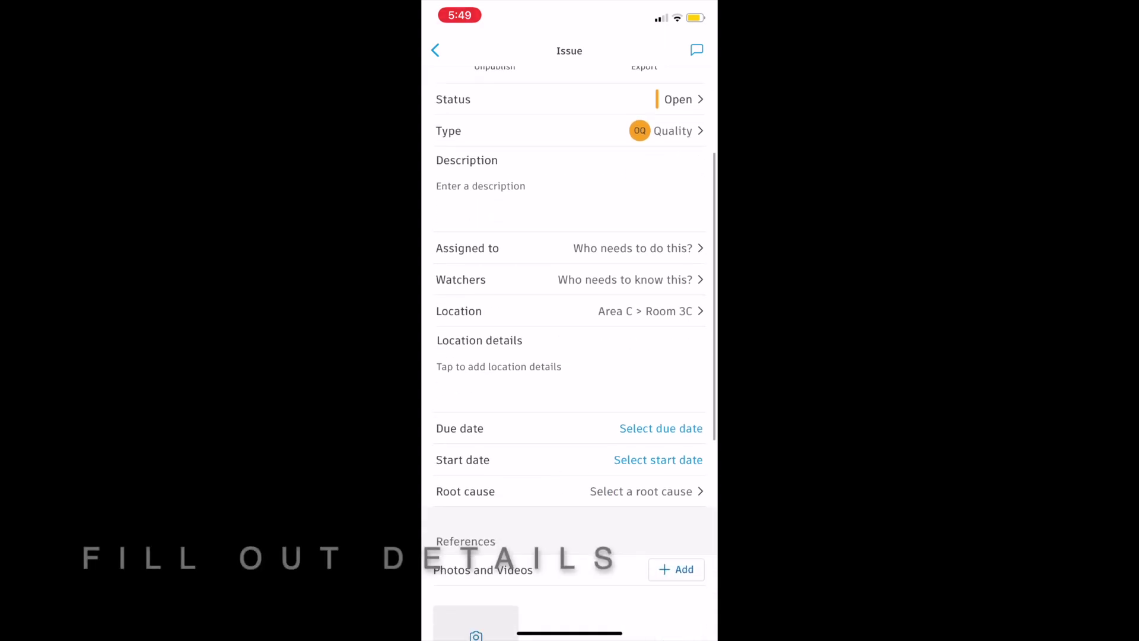
left_click(661, 428)
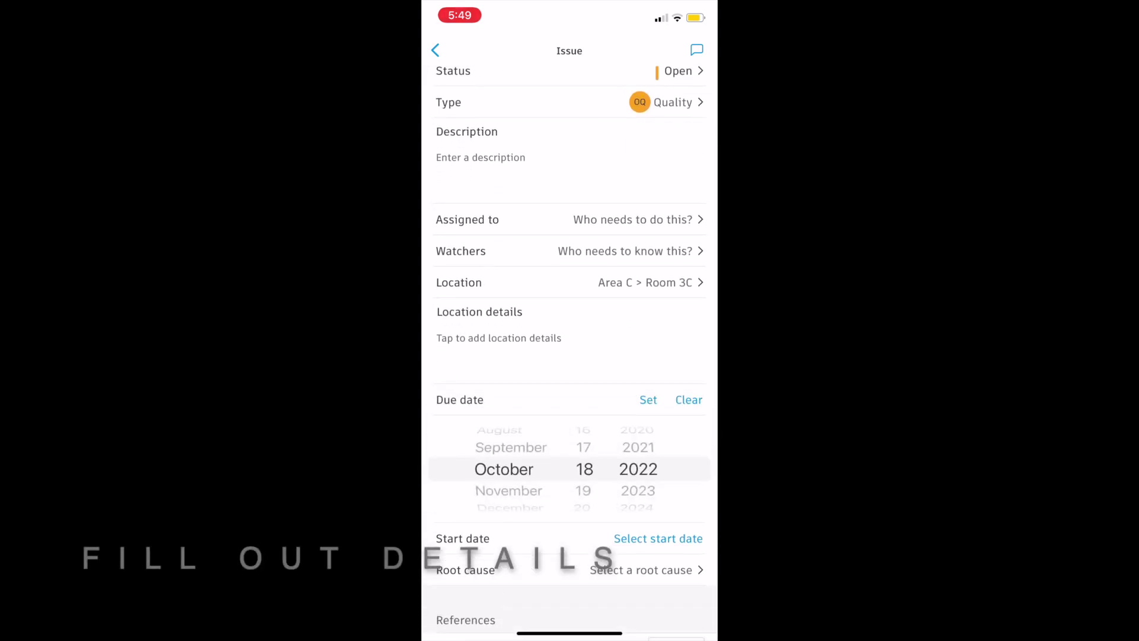
left_click_drag(584, 469, 584, 405)
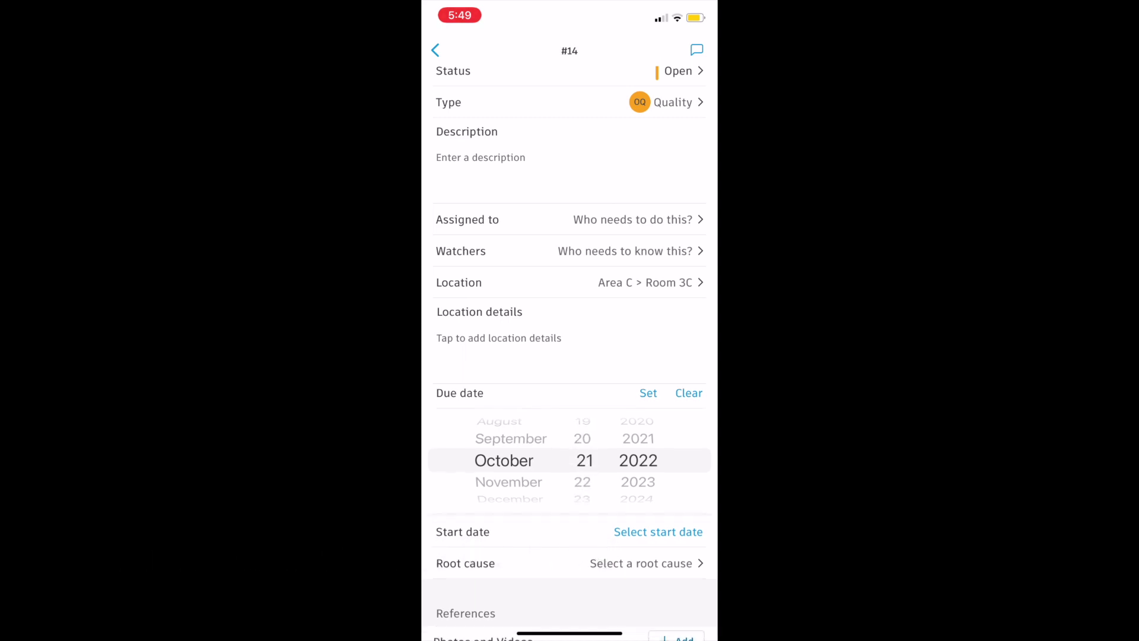
left_click(649, 393)
left_click(659, 430)
left_click(646, 430)
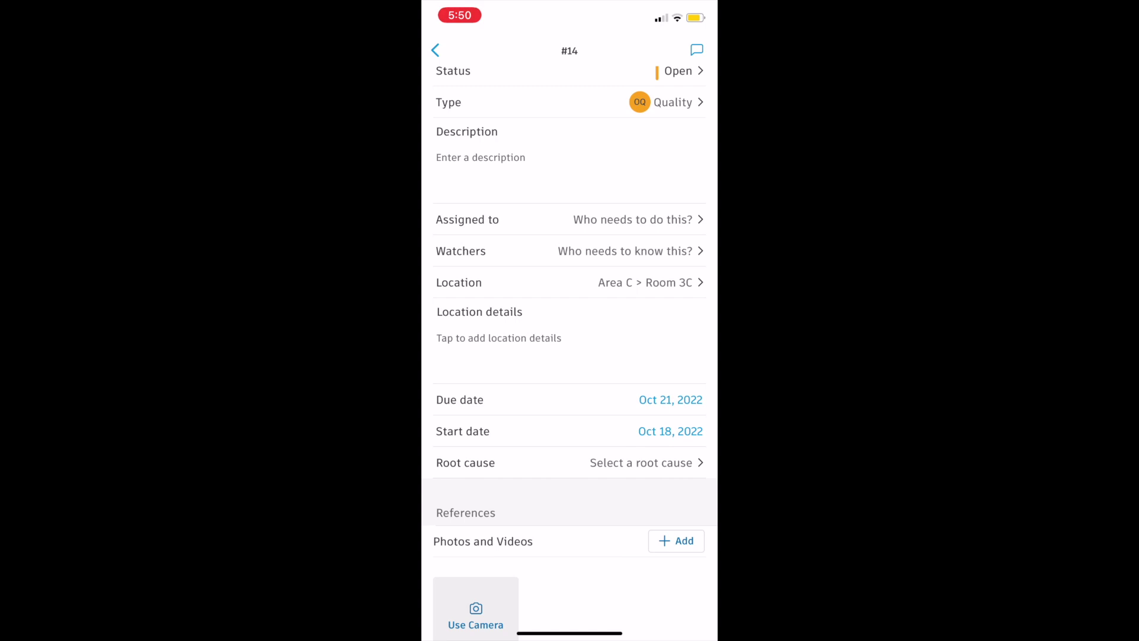
Assign issue #14 to Subcontractor LLC.
left_click(569, 220)
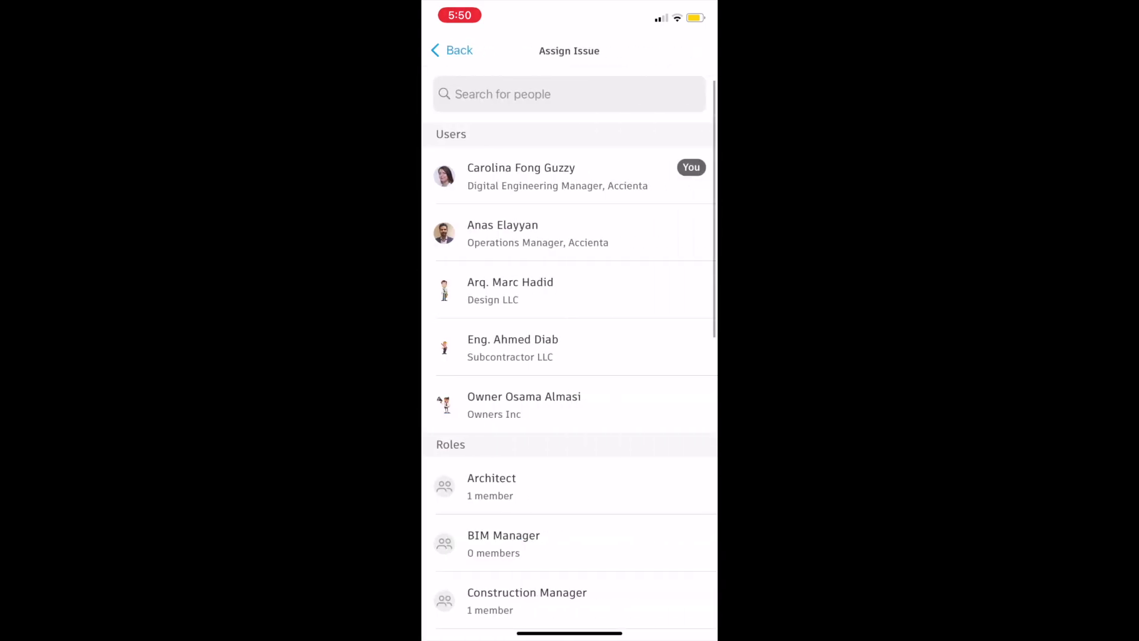
scroll(569, 353, "down", 10)
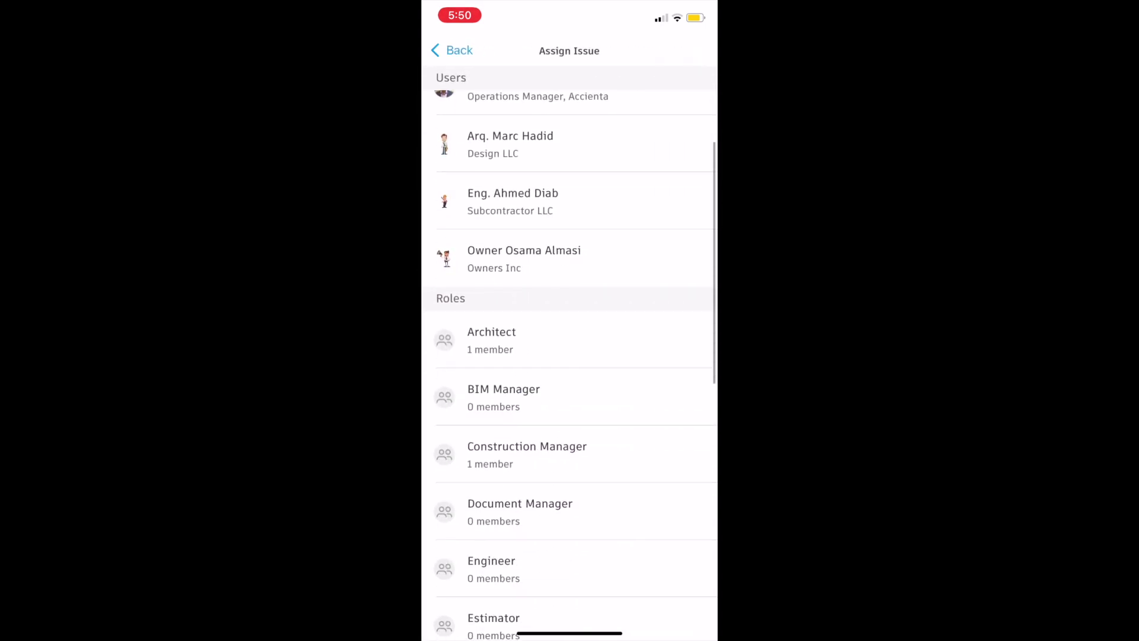
scroll(570, 353, "down", 10)
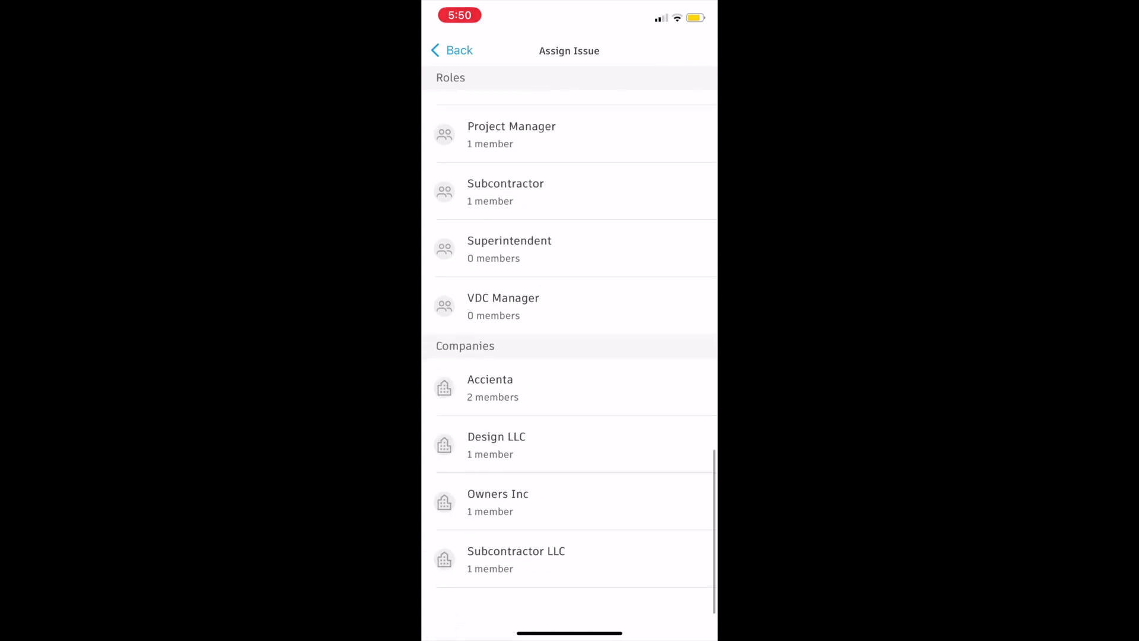
scroll(570, 587, "up", 8)
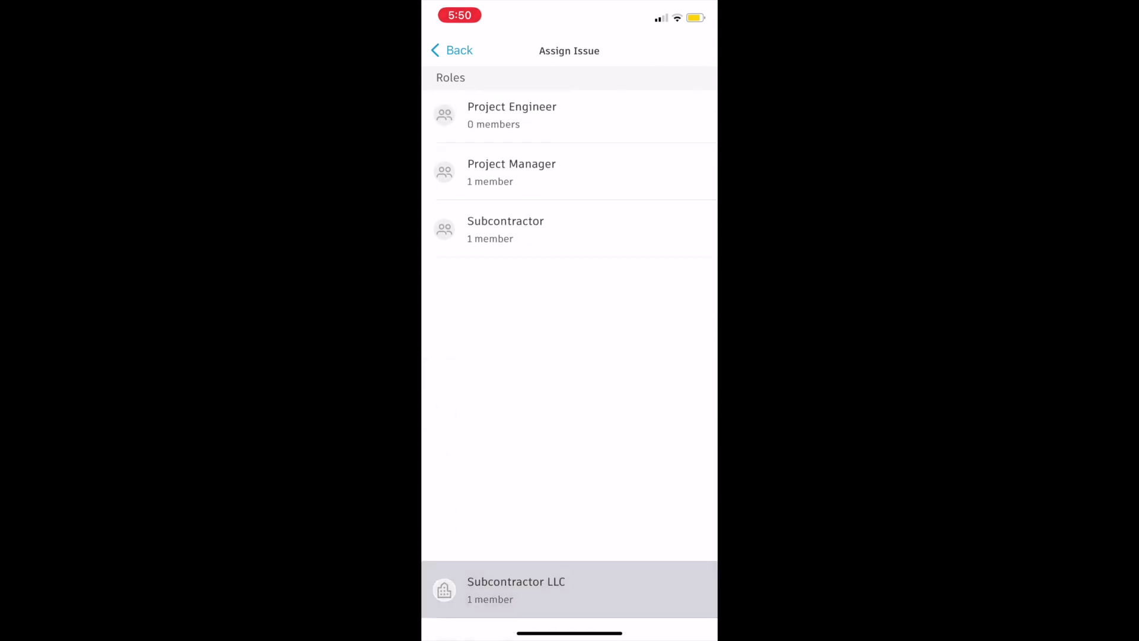
scroll(569, 356, "up", 3)
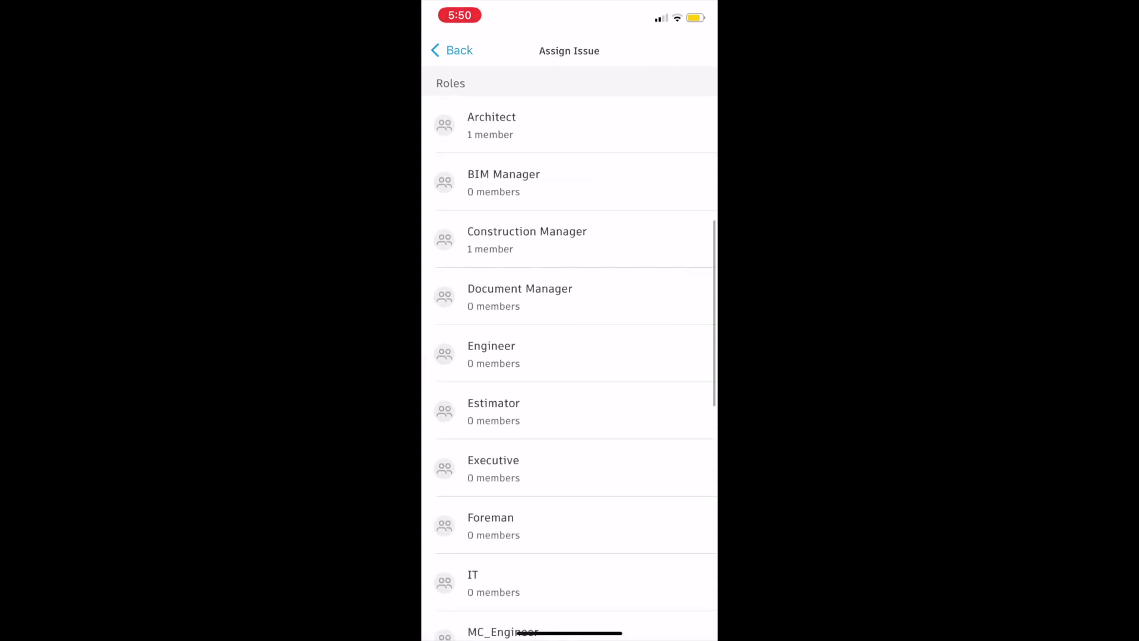
left_click(452, 49)
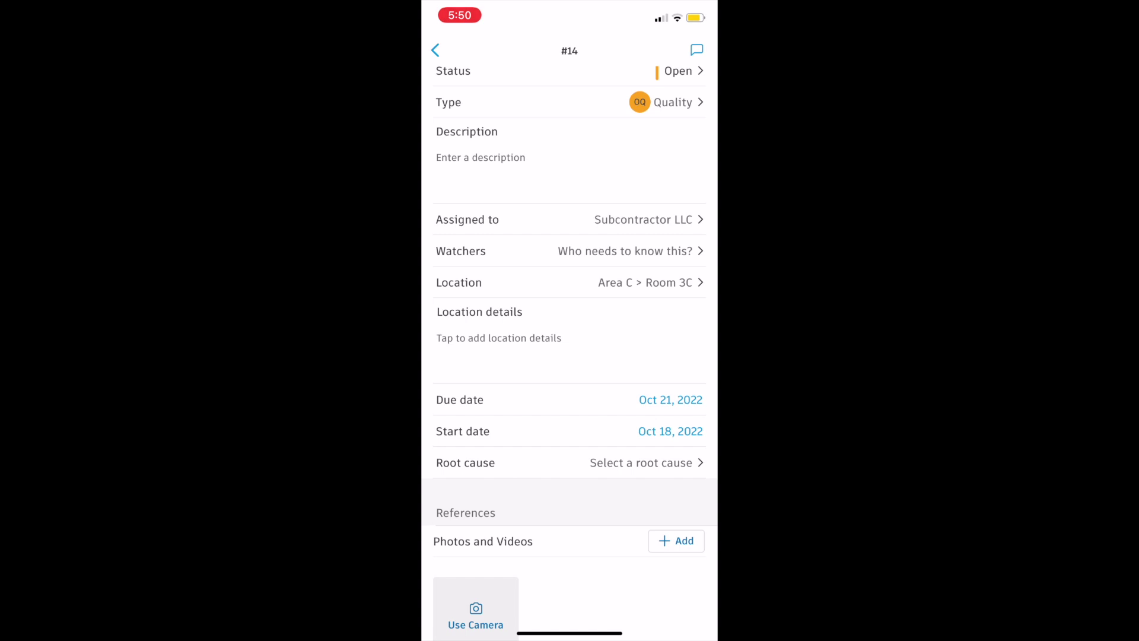
Set the root cause to Design Change and return to the sheet's issue pins.
left_click(641, 463)
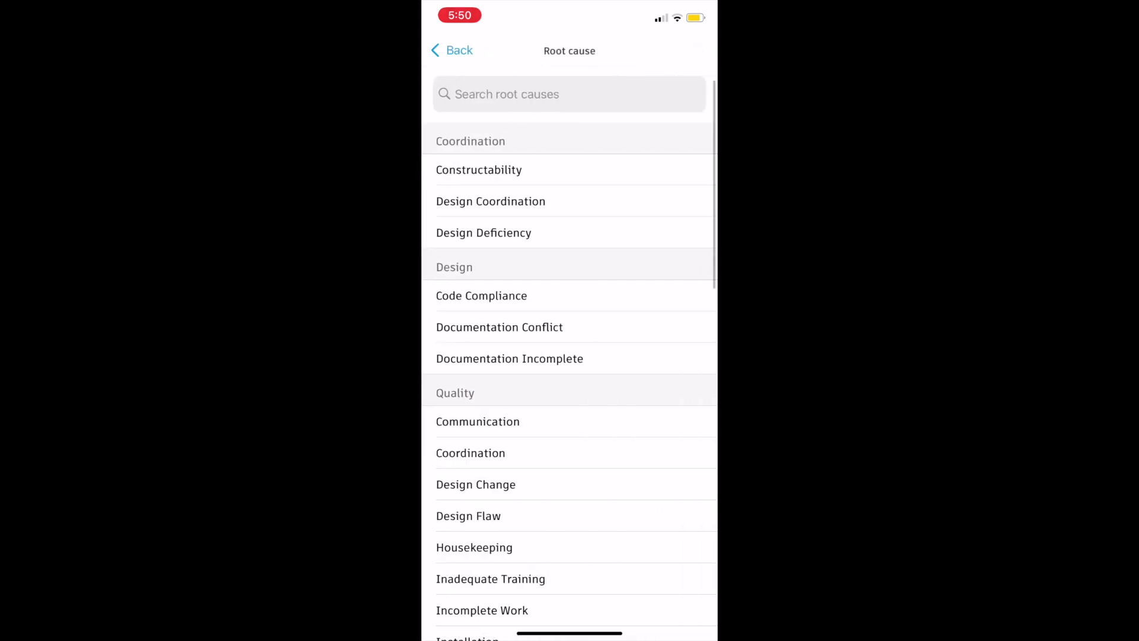
scroll(569, 356, "down", 3)
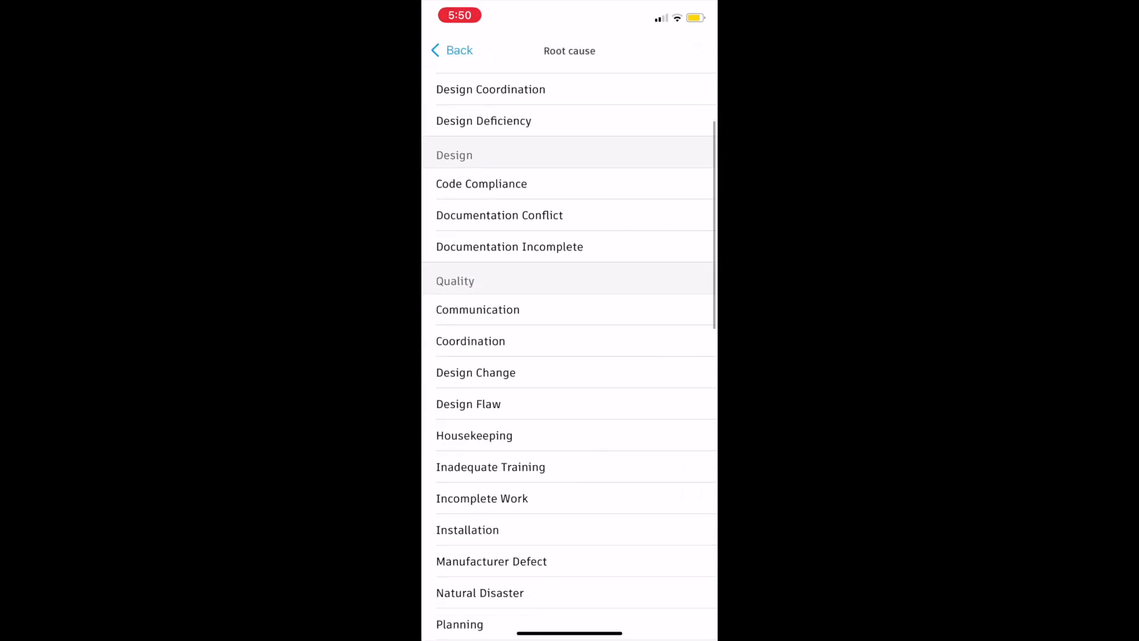
left_click(476, 372)
left_click(435, 48)
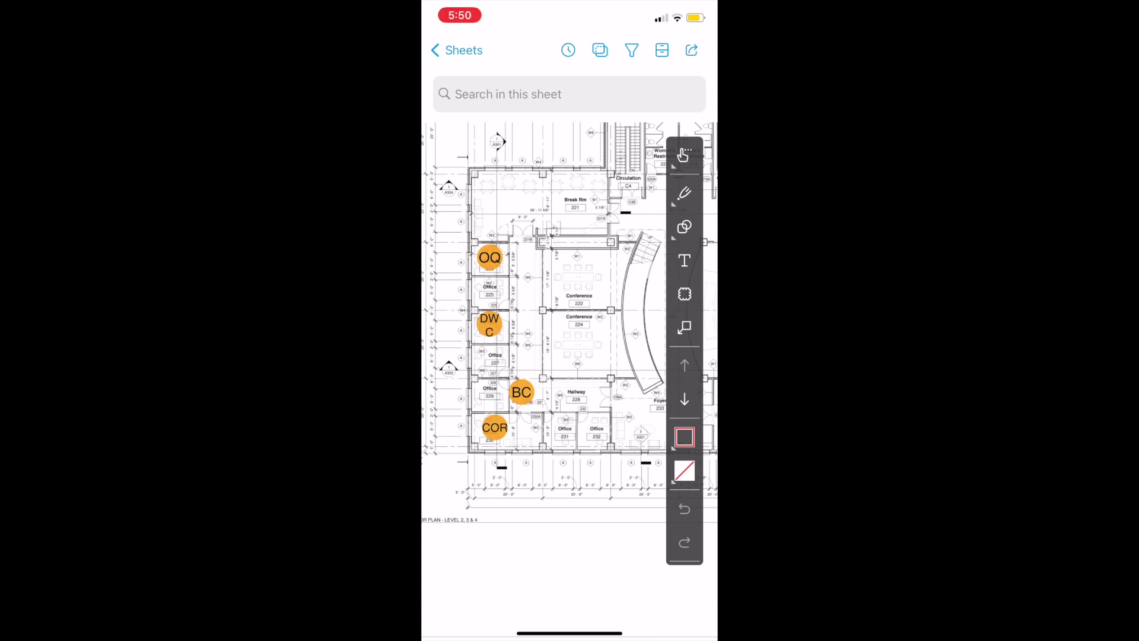
Open More > Locations and check the items tagged to Area A's Room 3A.
left_click(457, 50)
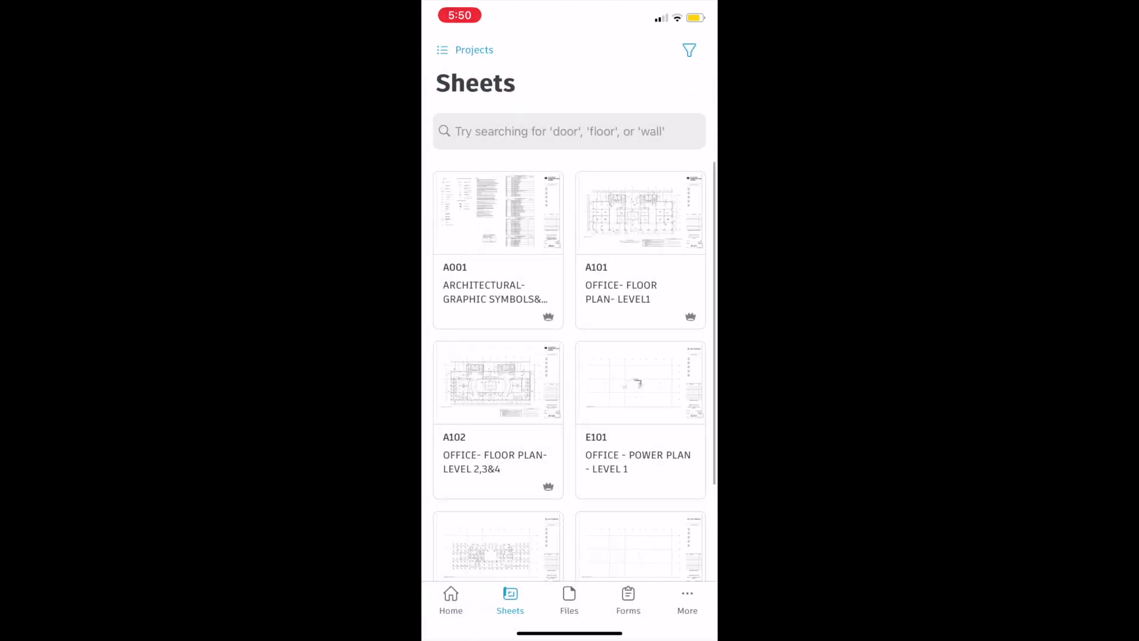
left_click(687, 601)
left_click(494, 470)
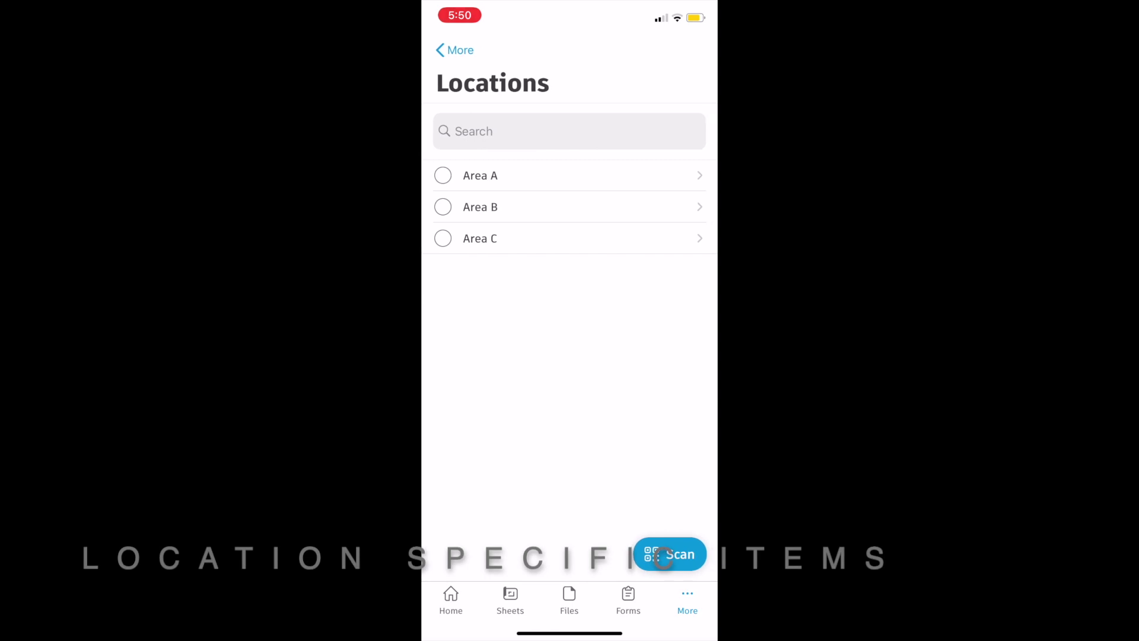
left_click(481, 175)
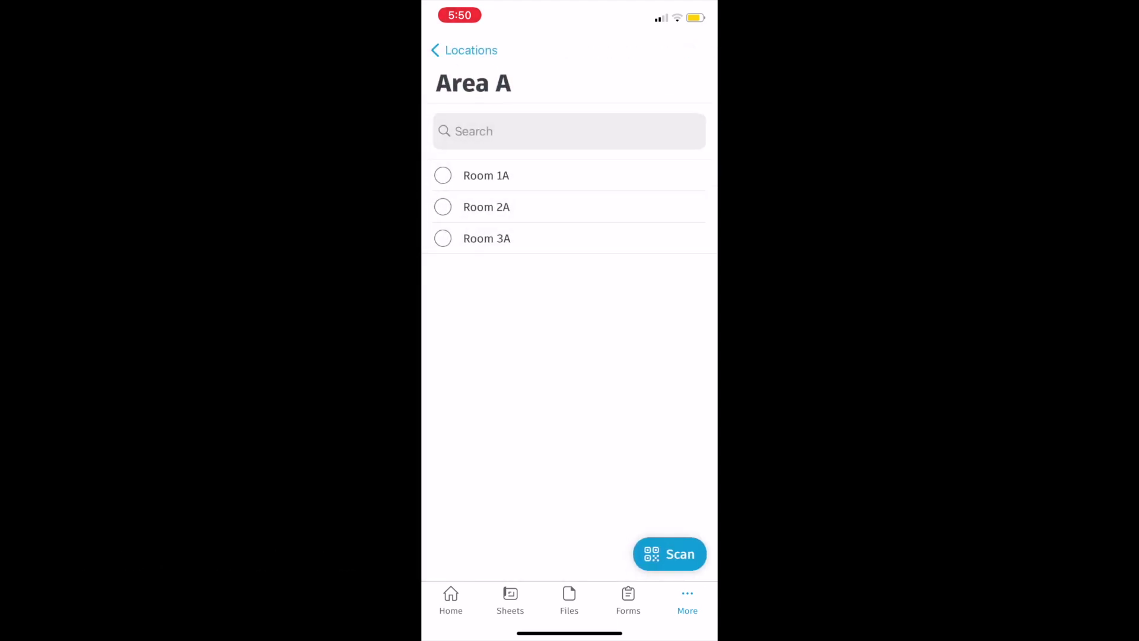
left_click(487, 238)
left_click(455, 50)
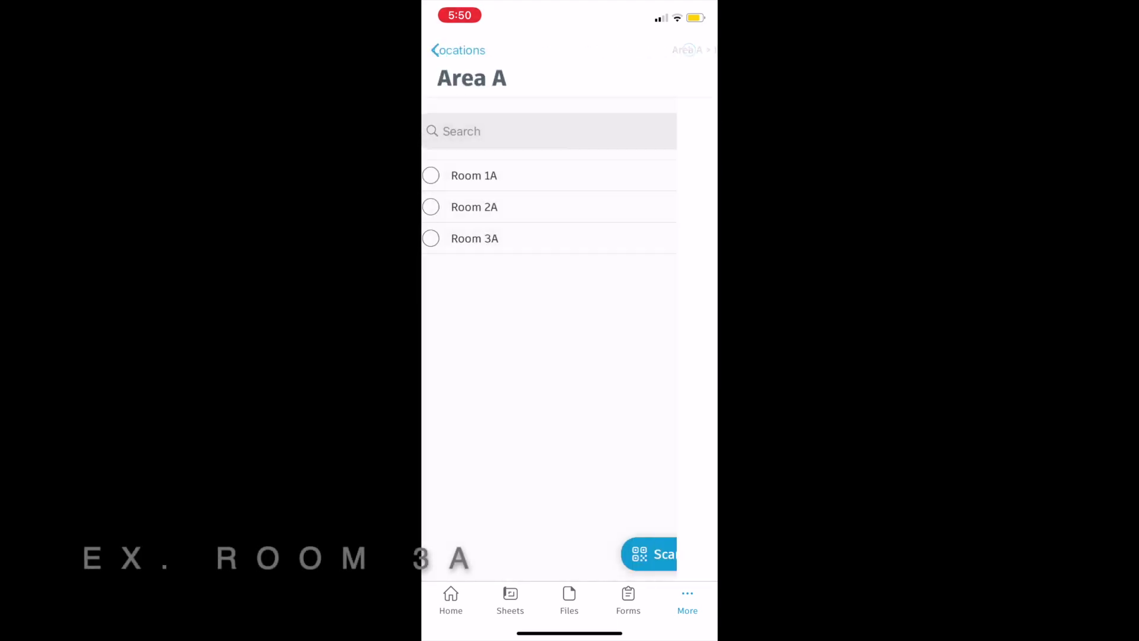
left_click(460, 50)
Browse Area B > Room 1B's asset, issues and forms.
left_click(478, 206)
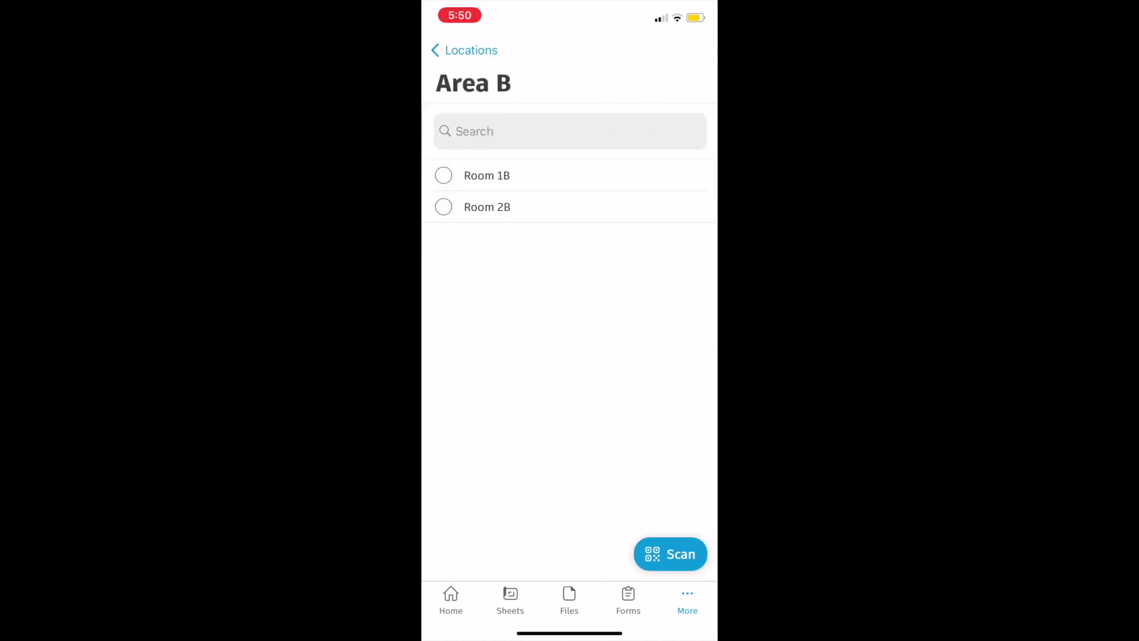
left_click(487, 175)
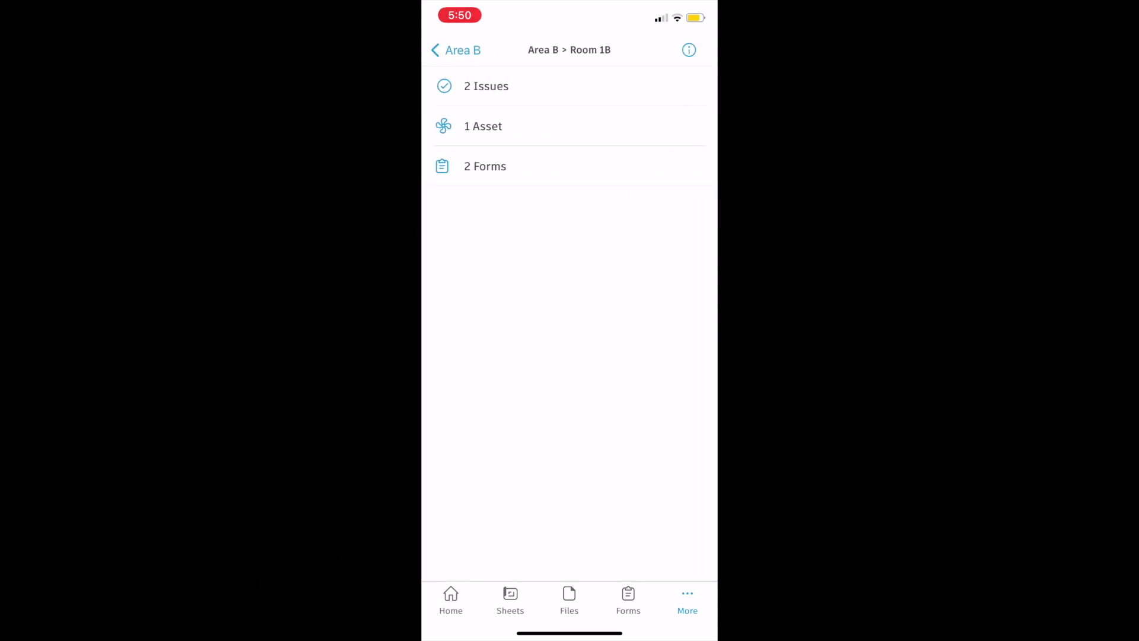
left_click(484, 126)
left_click(486, 86)
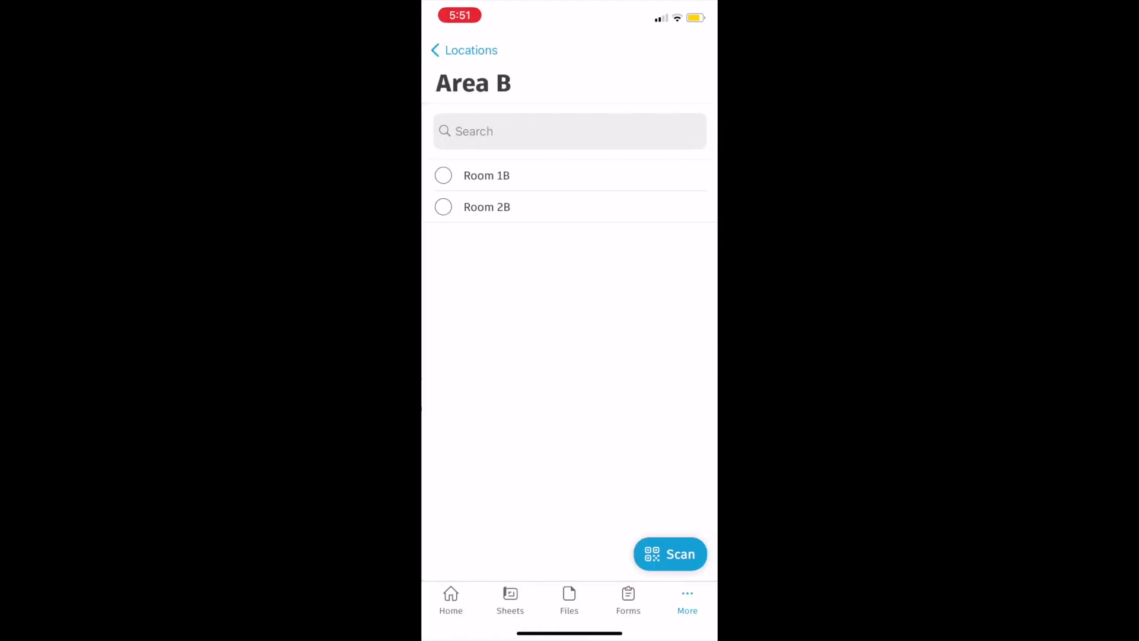
left_click(485, 175)
left_click(484, 166)
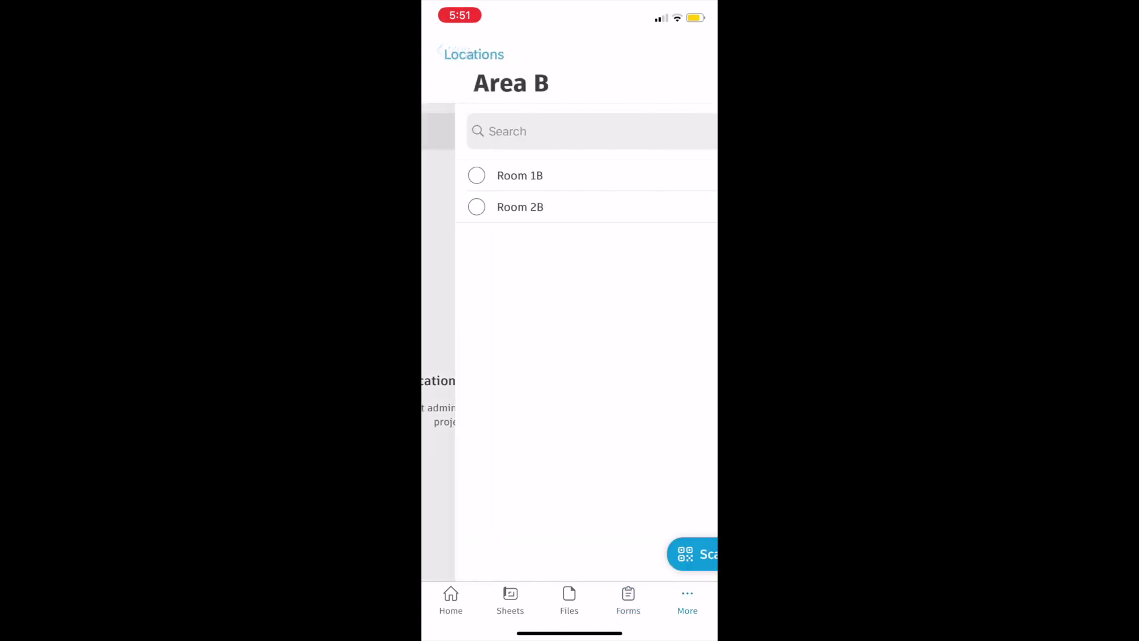
left_click(485, 175)
left_click(446, 50)
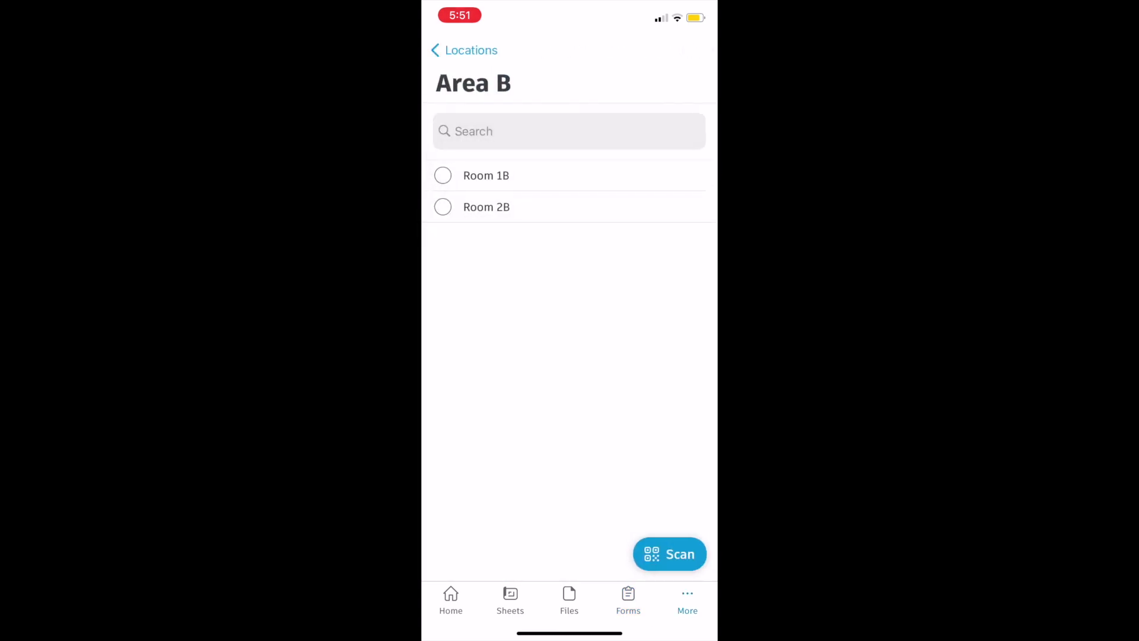
left_click(454, 50)
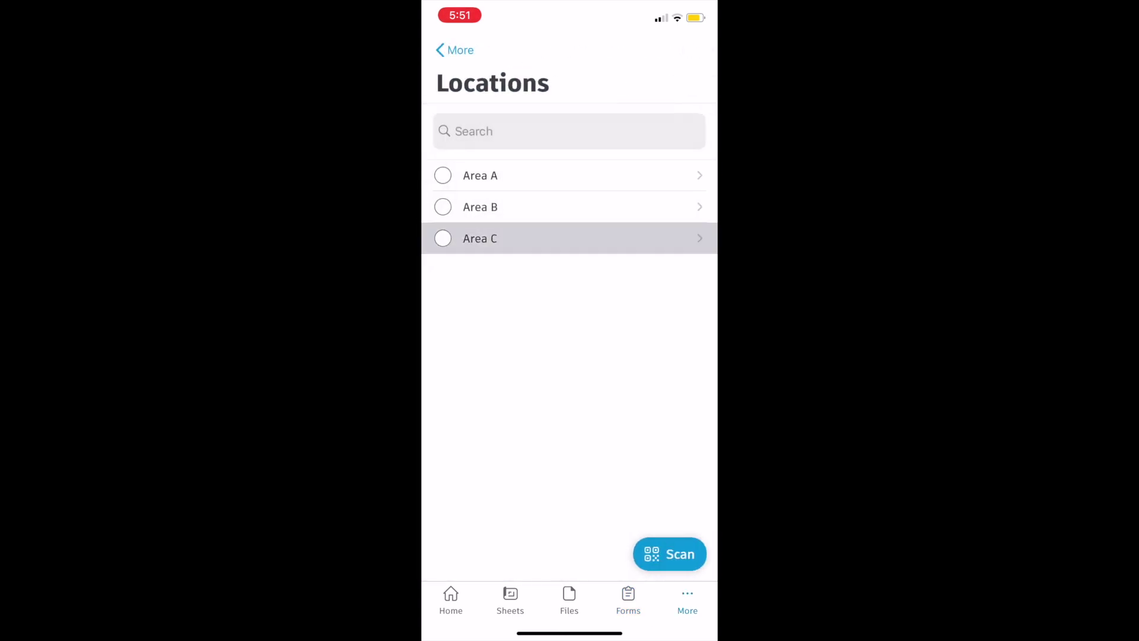
View the issue in Area C > Room 2C, then open Area A's summary of 4 issues, 1 asset, 3 forms.
left_click(480, 238)
left_click(482, 206)
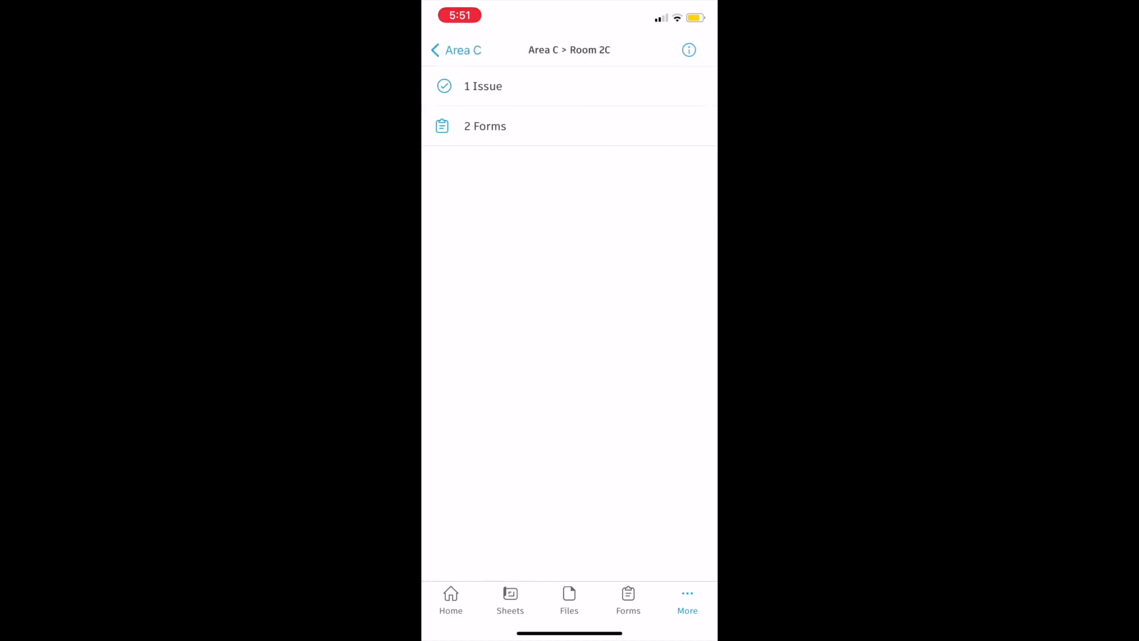
left_click(483, 86)
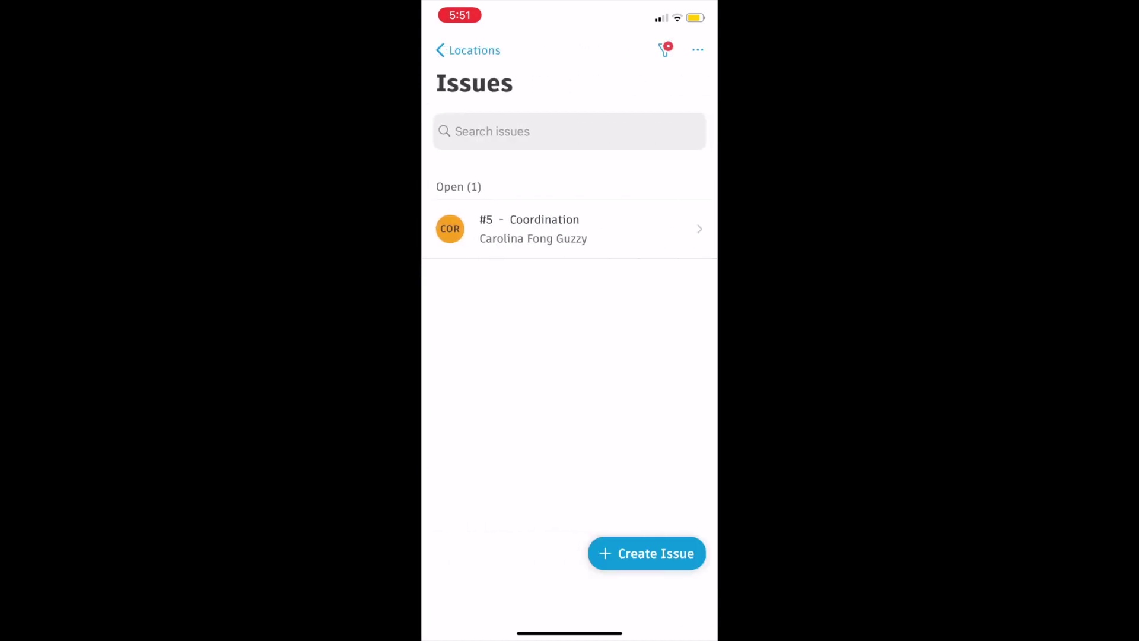
left_click(454, 50)
left_click(486, 207)
left_click(454, 50)
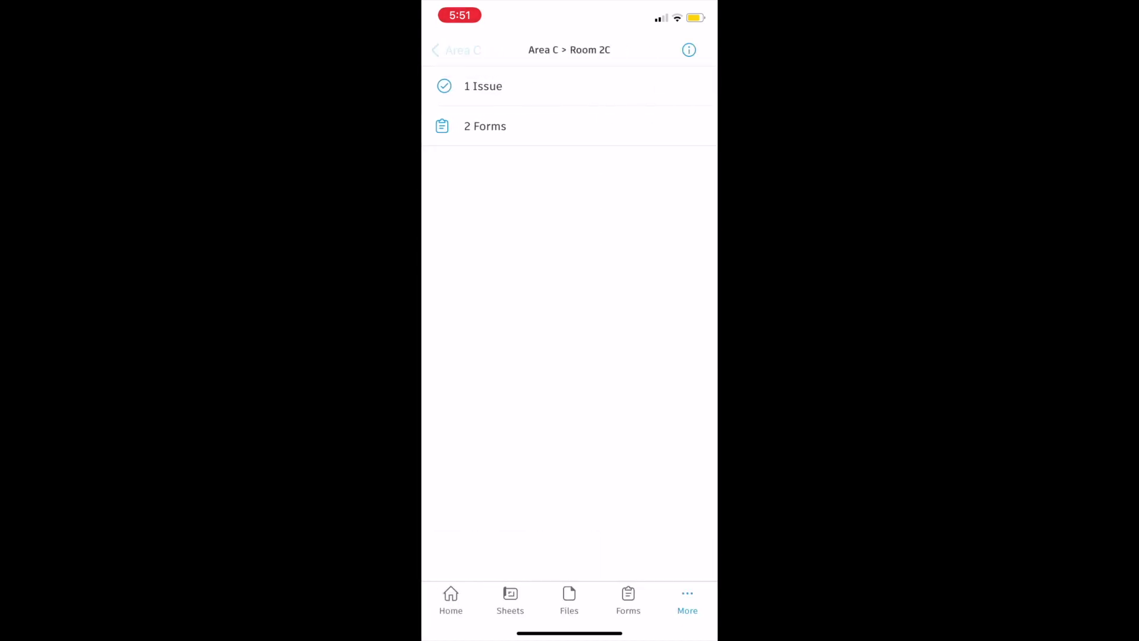
left_click(466, 50)
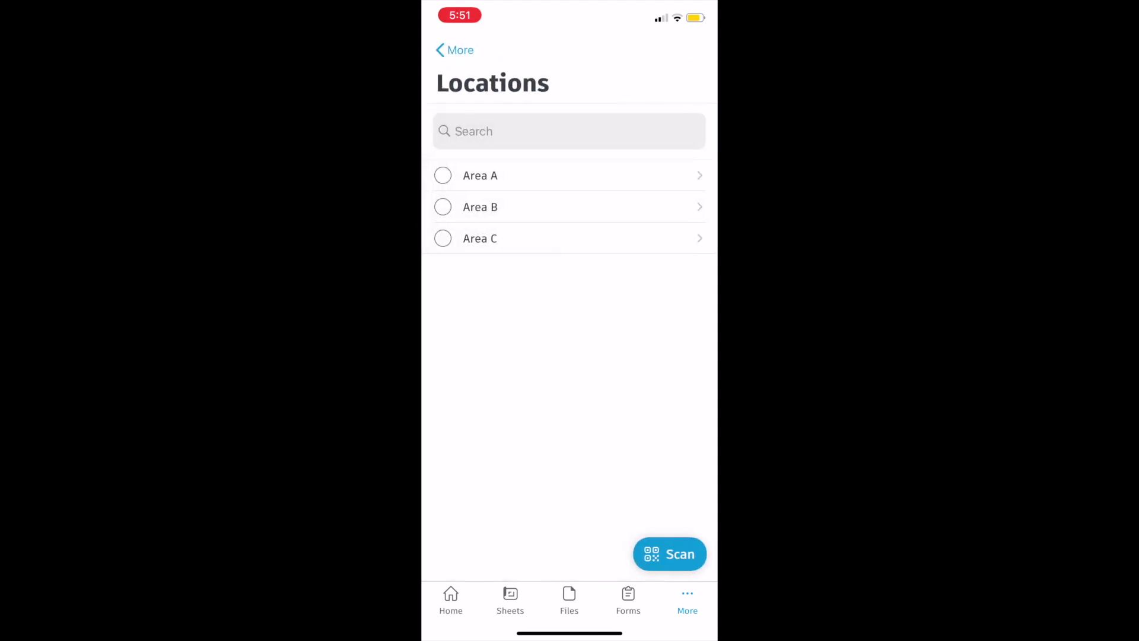
left_click(480, 175)
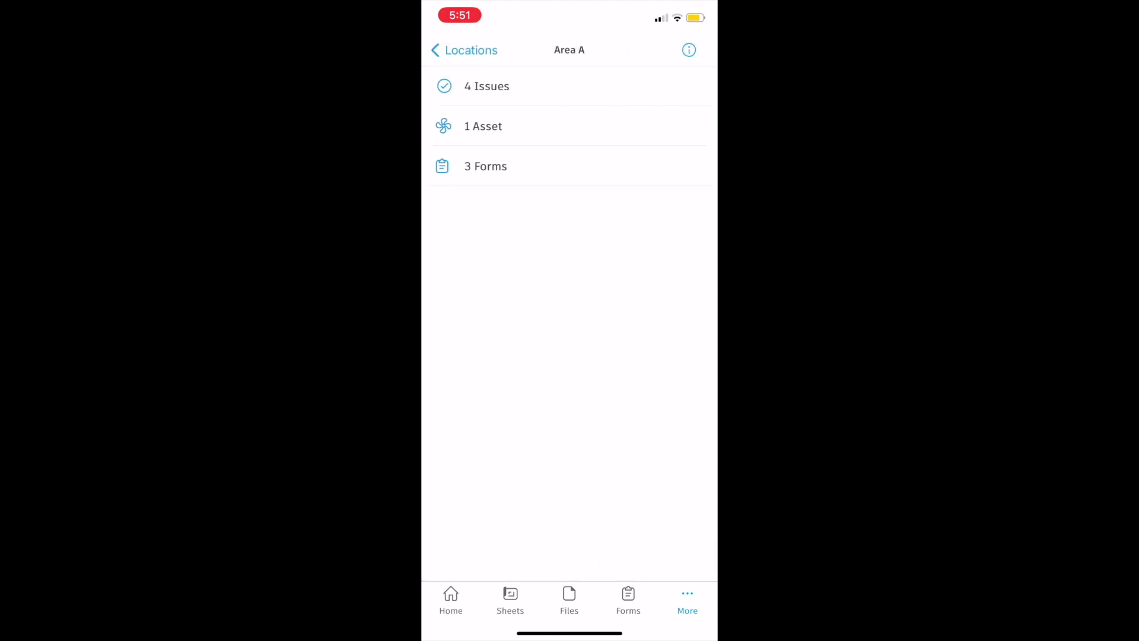